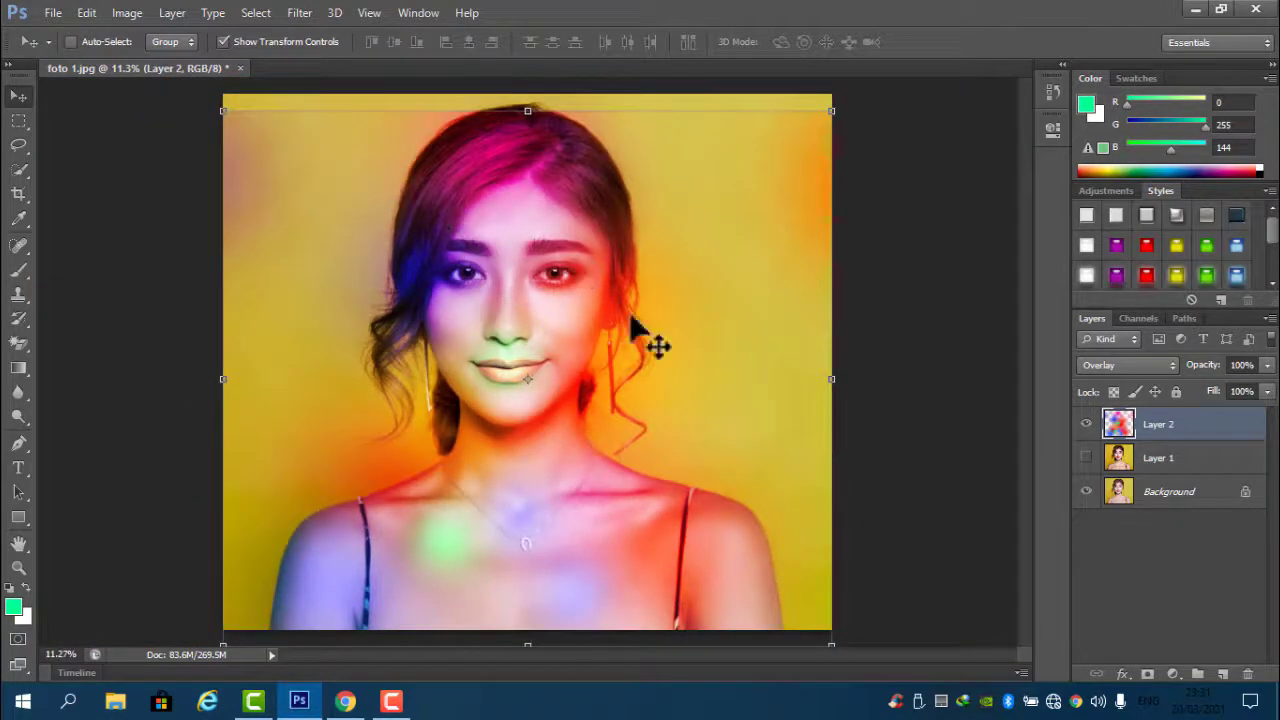
- Delete Layer 2 and Layer 1 above the Background and close the foto 1.jpg document
left_click_drag(1128, 420, 1185, 430)
key("Delete")
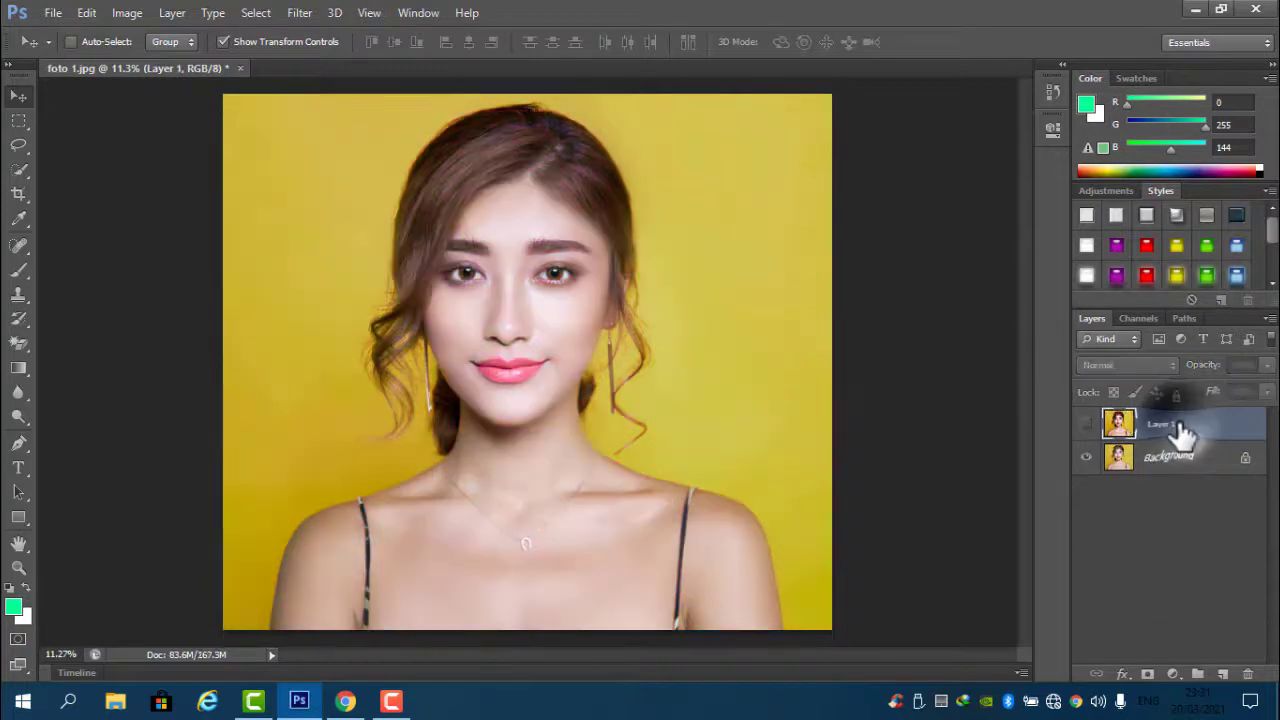
key("Delete")
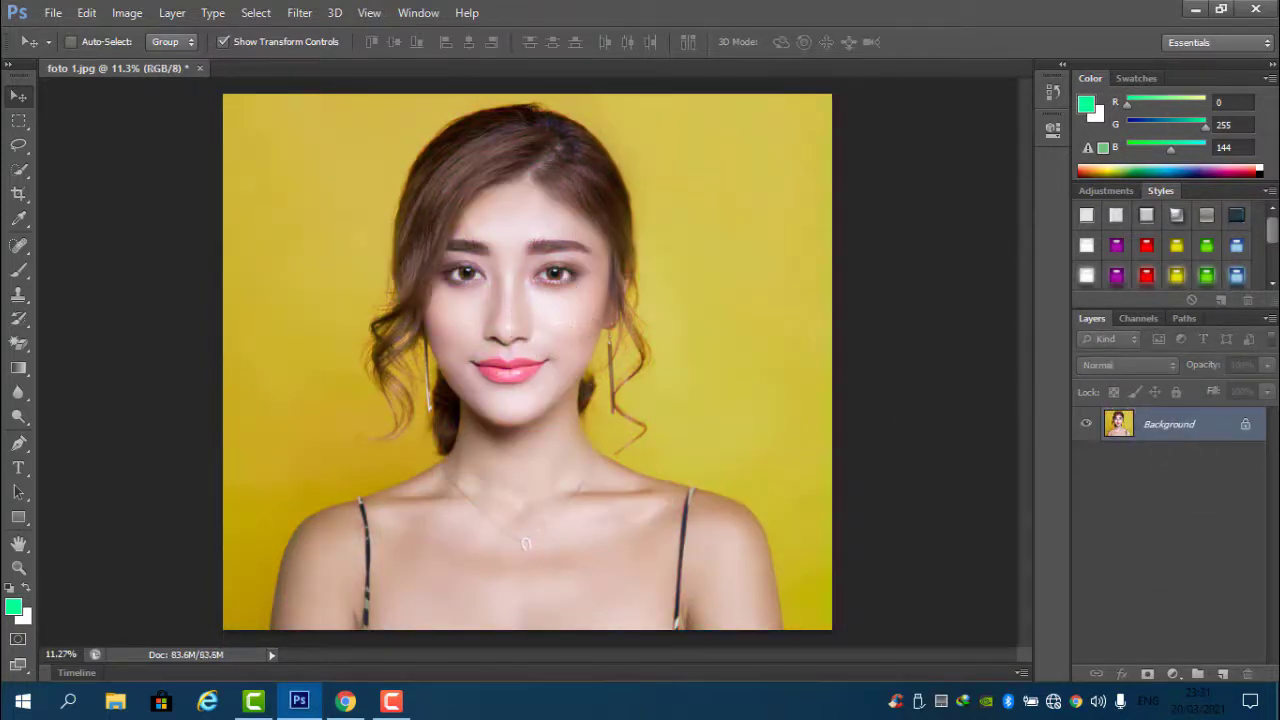
left_click_drag(1150, 434, 1151, 438)
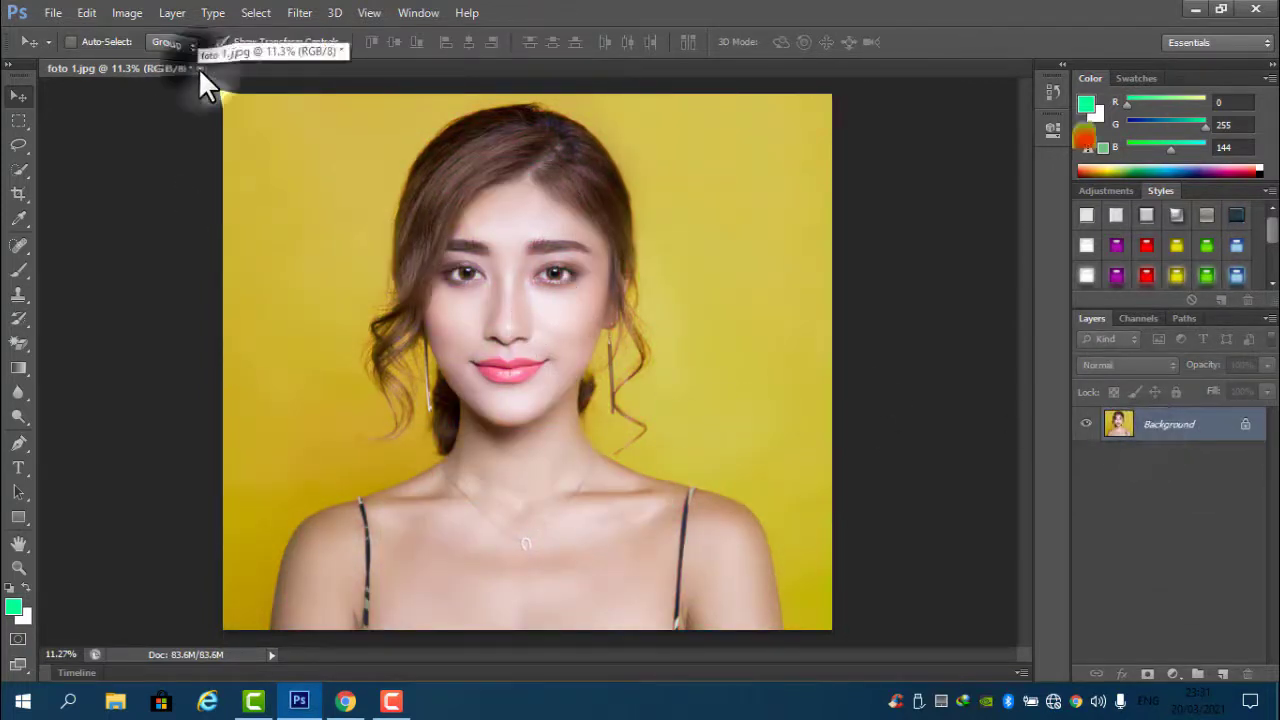
left_click(199, 68)
left_click(700, 280)
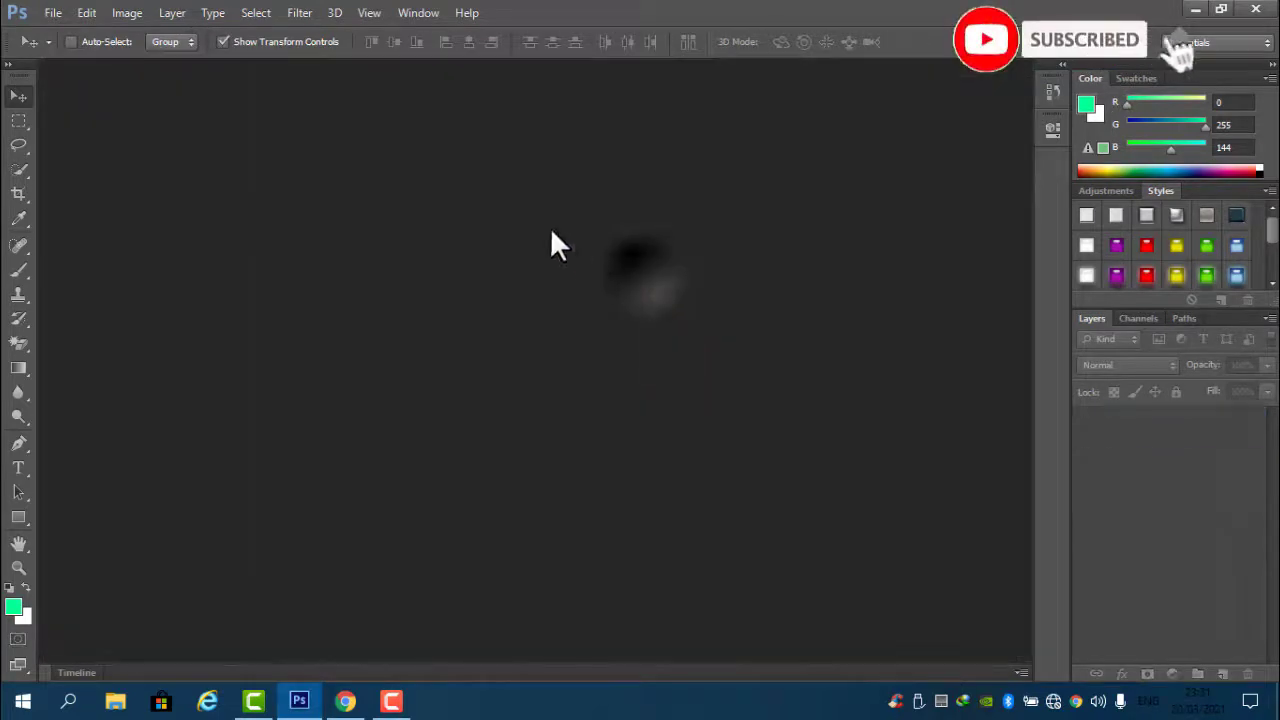
- Open the image foto 1 from the Music folder
left_click(53, 14)
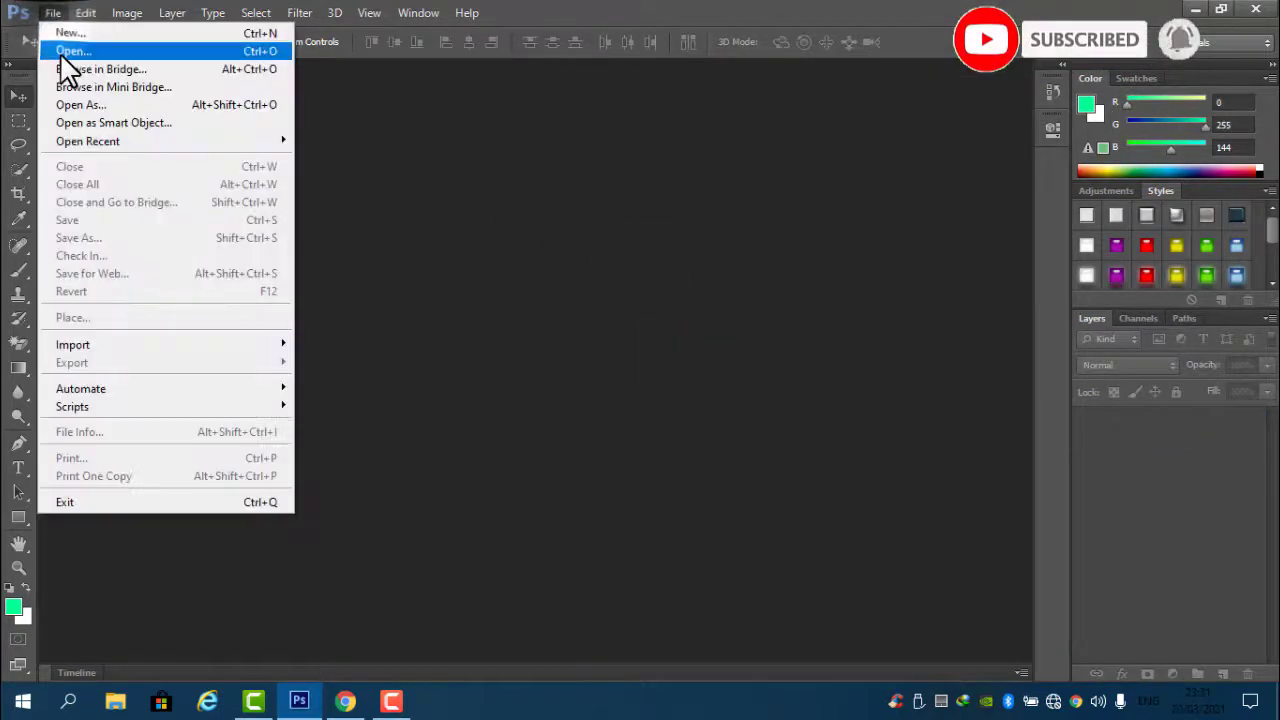
left_click(86, 51)
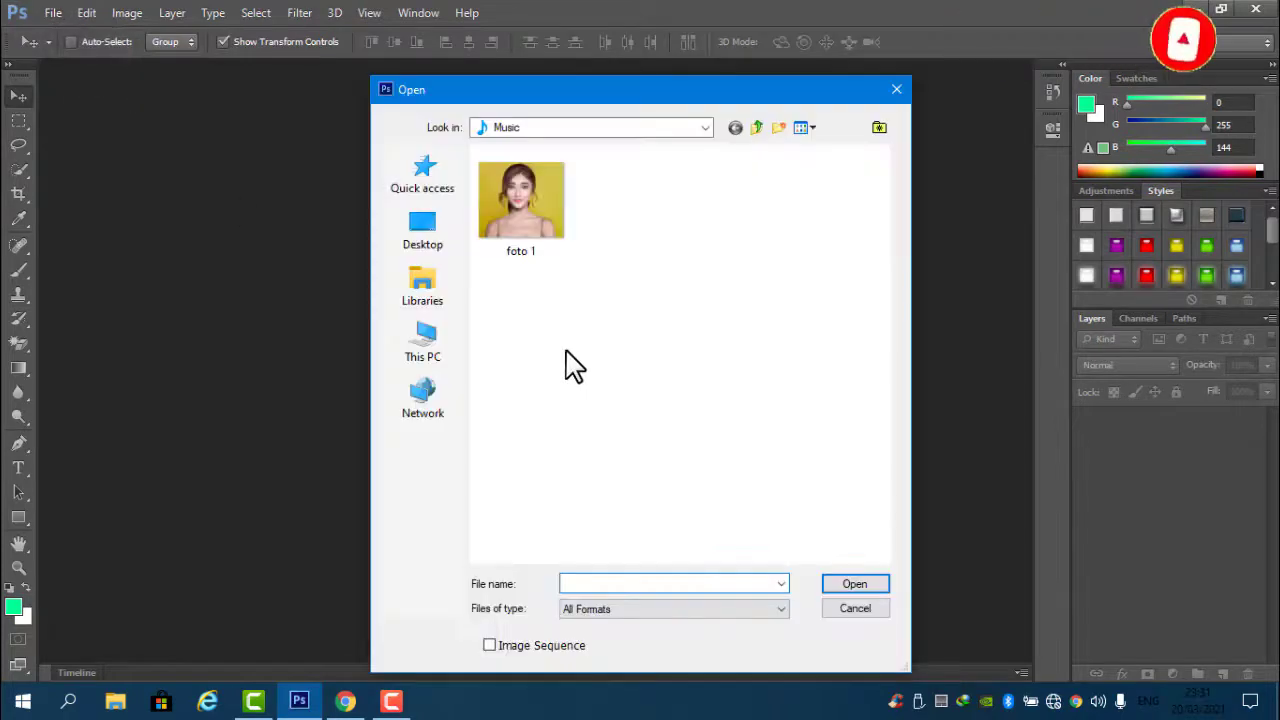
left_click(527, 214)
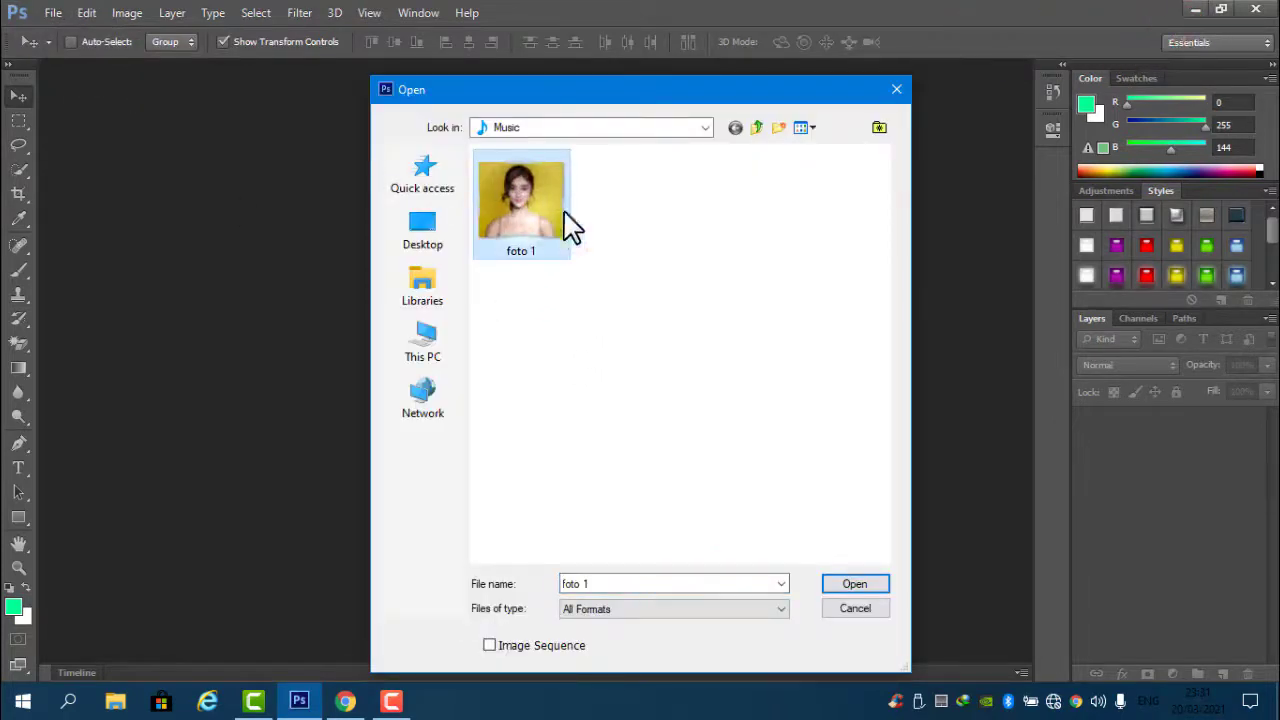
left_click(855, 586)
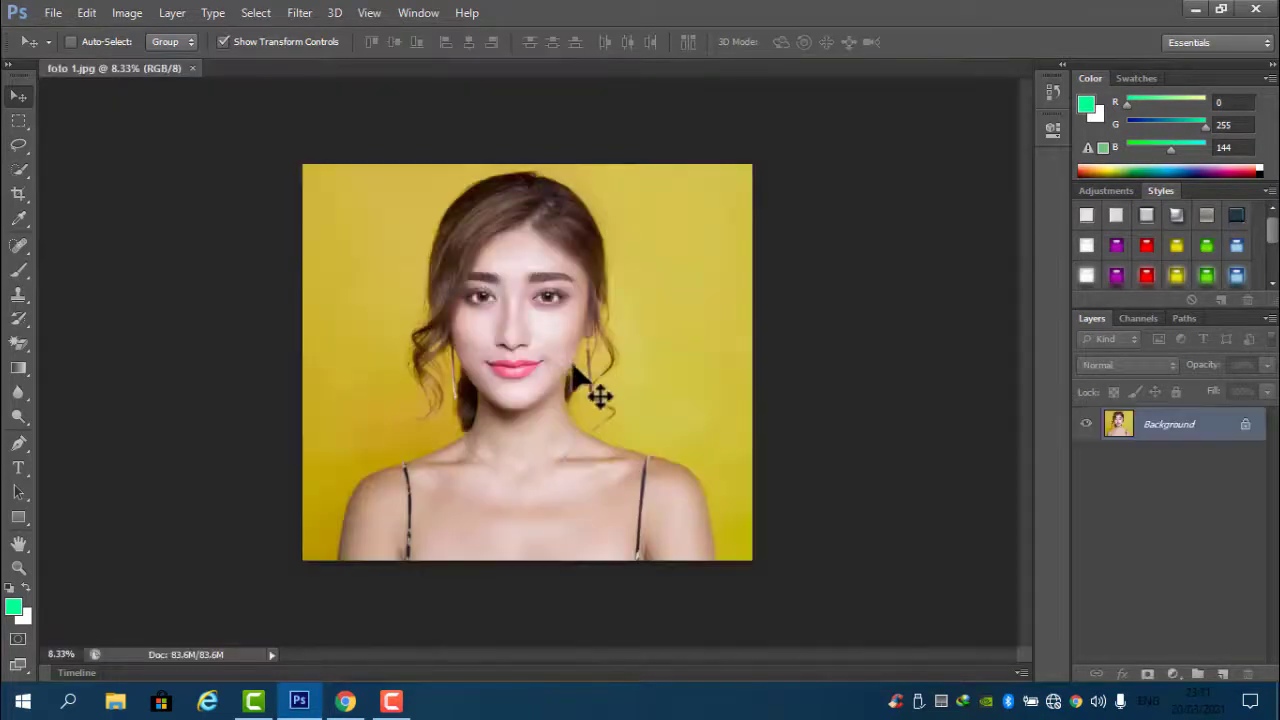
- Duplicate the Background layer within foto 1.jpg and name the copy "layer 1"
scroll(542, 342, "up", 5)
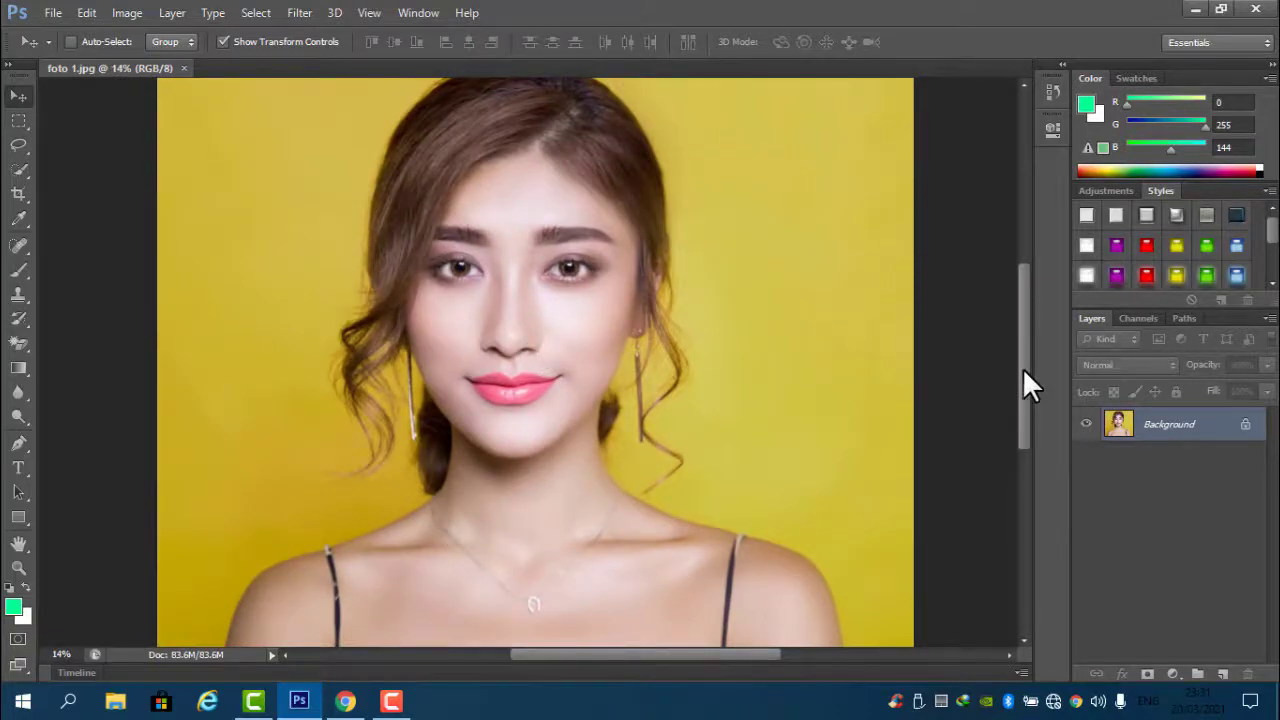
scroll(1022, 367, "up", 1)
right_click(1157, 433)
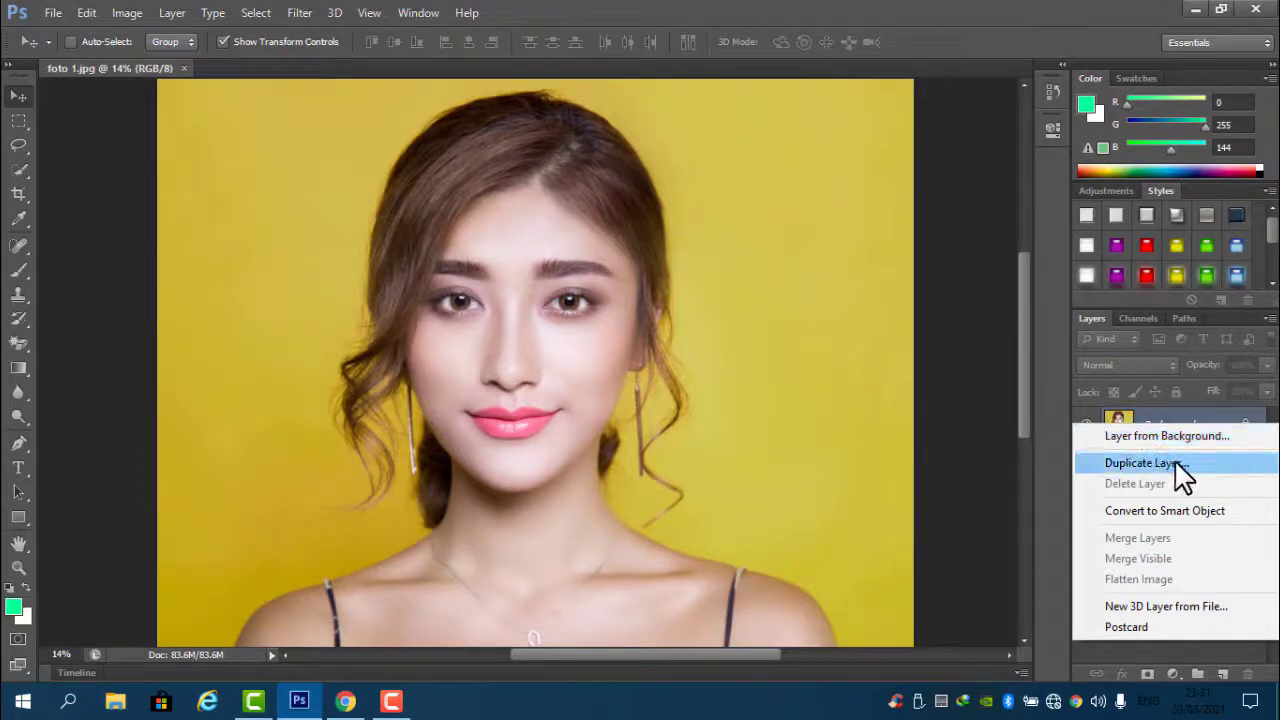
left_click(1210, 463)
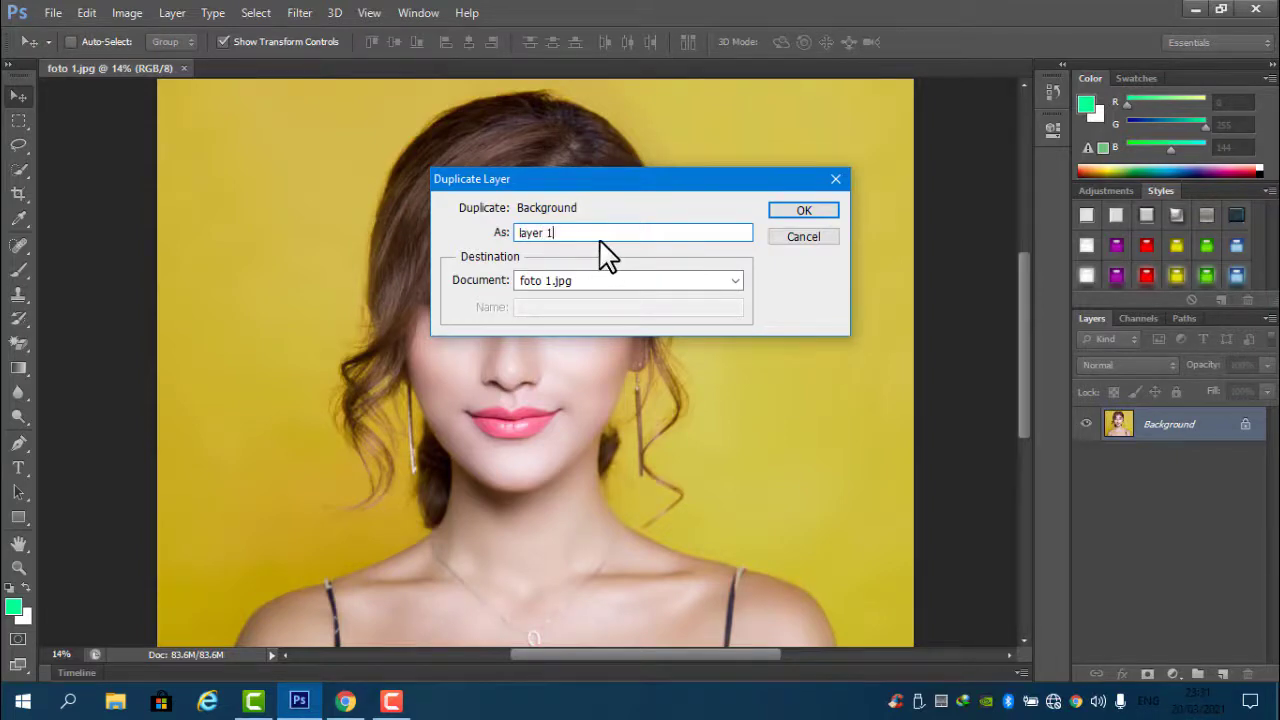
left_click(803, 211)
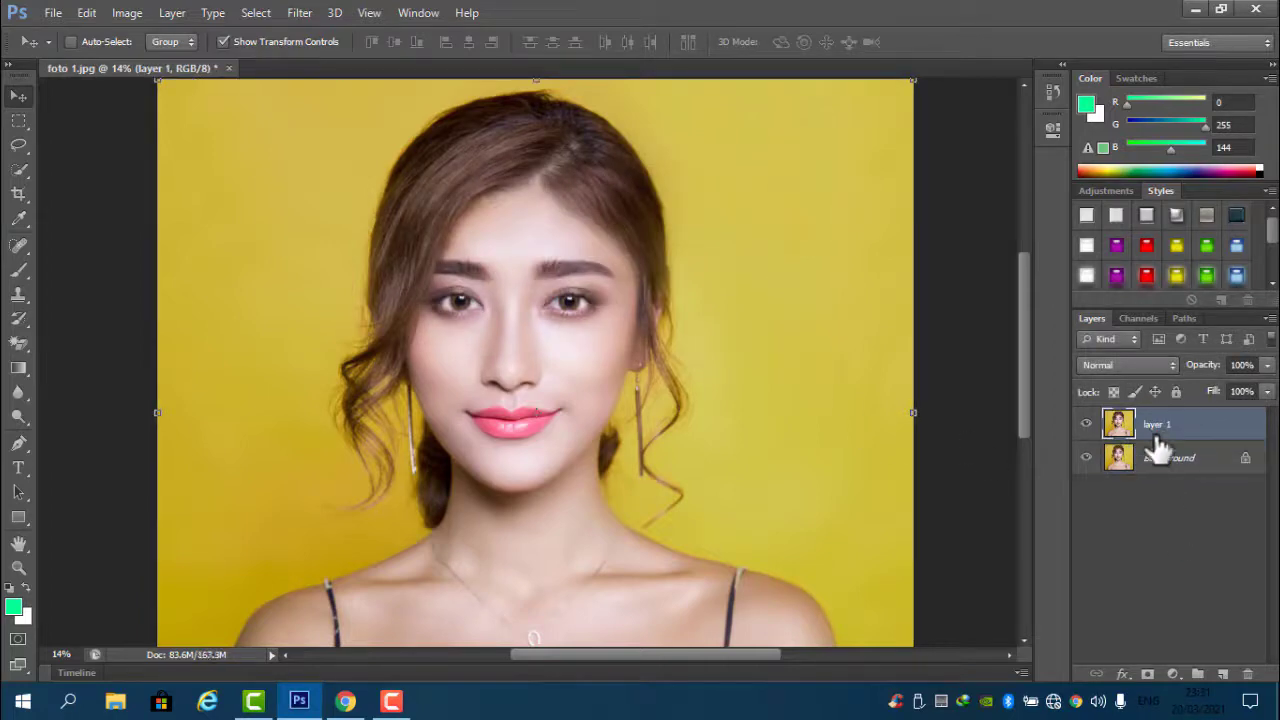
- Apply a Levels adjustment to layer 1 on the RGB channel with input levels 39, 0.85 and 255
left_click(128, 14)
mouse_move(155, 60)
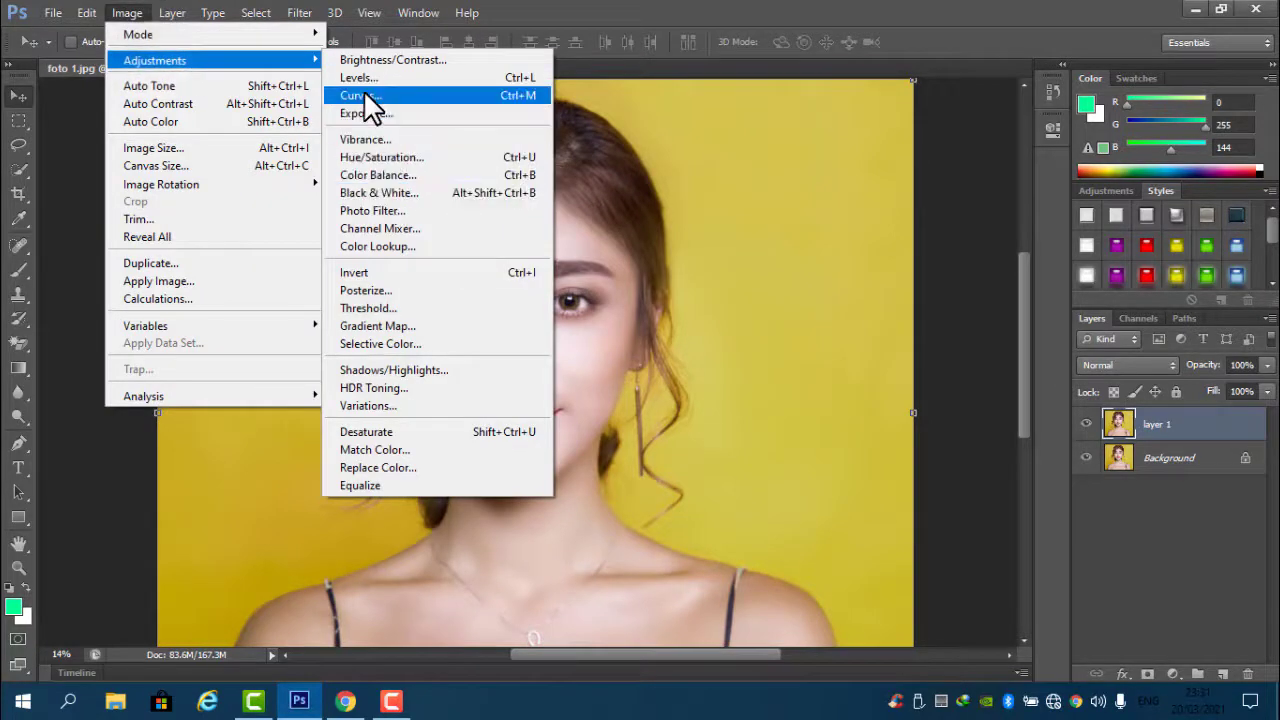
left_click(436, 78)
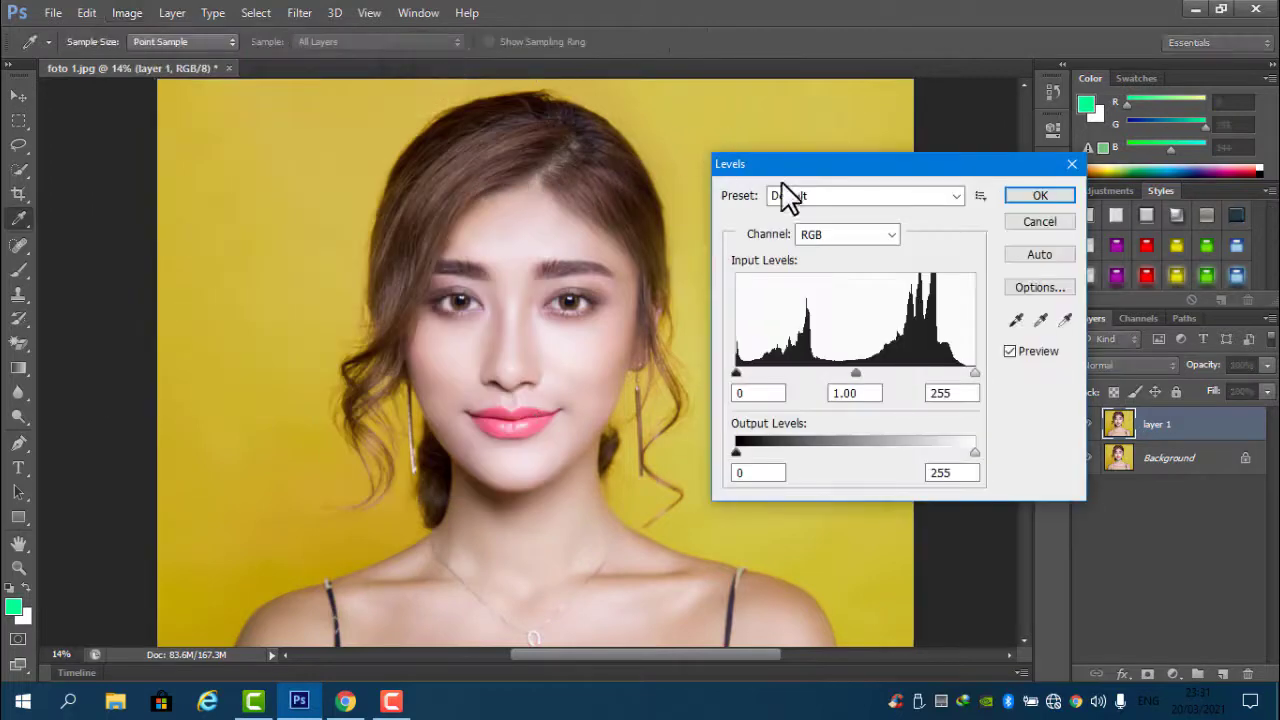
left_click_drag(830, 175, 843, 124)
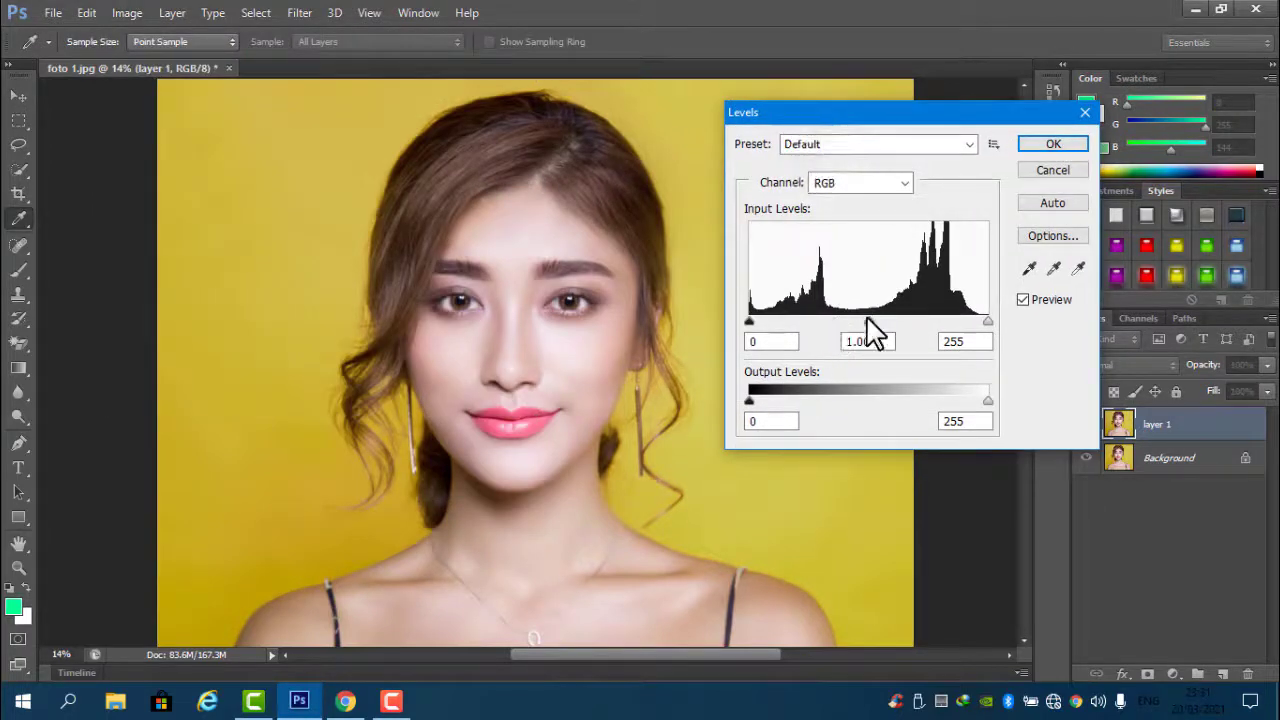
mouse_move(867, 320)
left_mouse_down()
mouse_move(968, 321)
mouse_move(822, 322)
mouse_move(879, 323)
left_mouse_up()
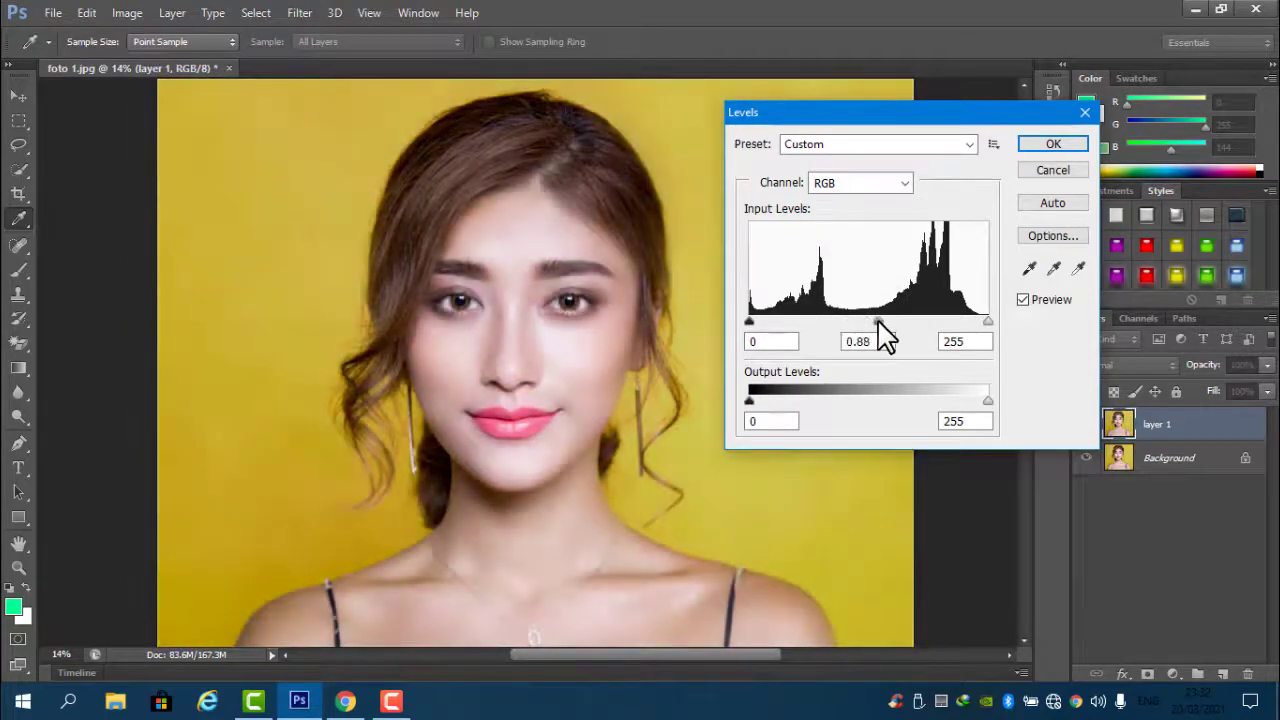
left_click_drag(750, 322, 788, 322)
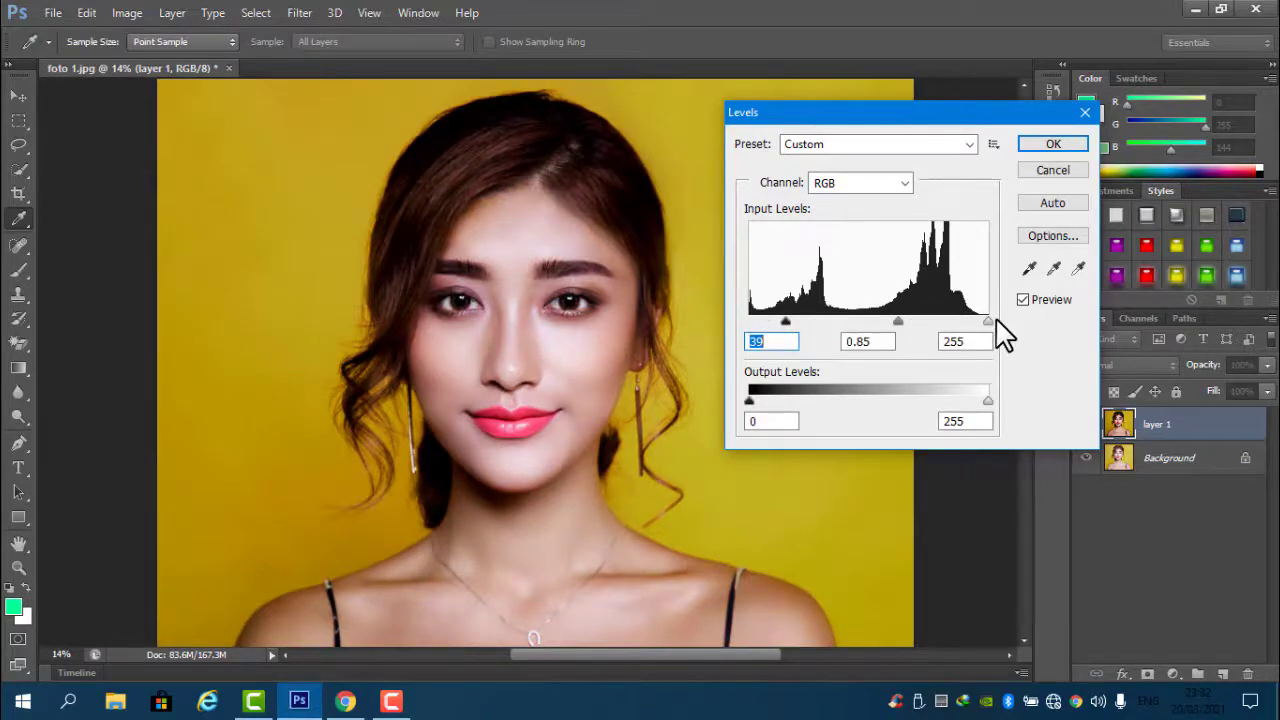
mouse_move(988, 321)
left_mouse_down()
mouse_move(952, 322)
mouse_move(988, 322)
left_mouse_up()
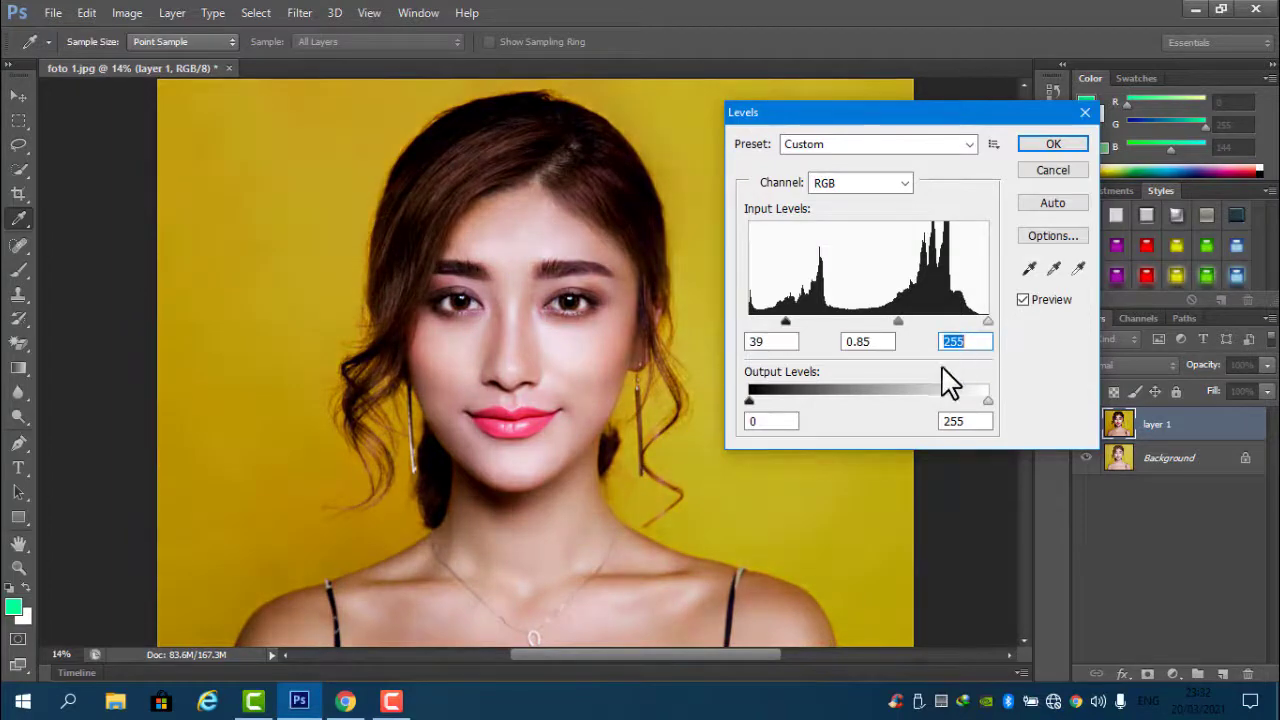
left_click(771, 341)
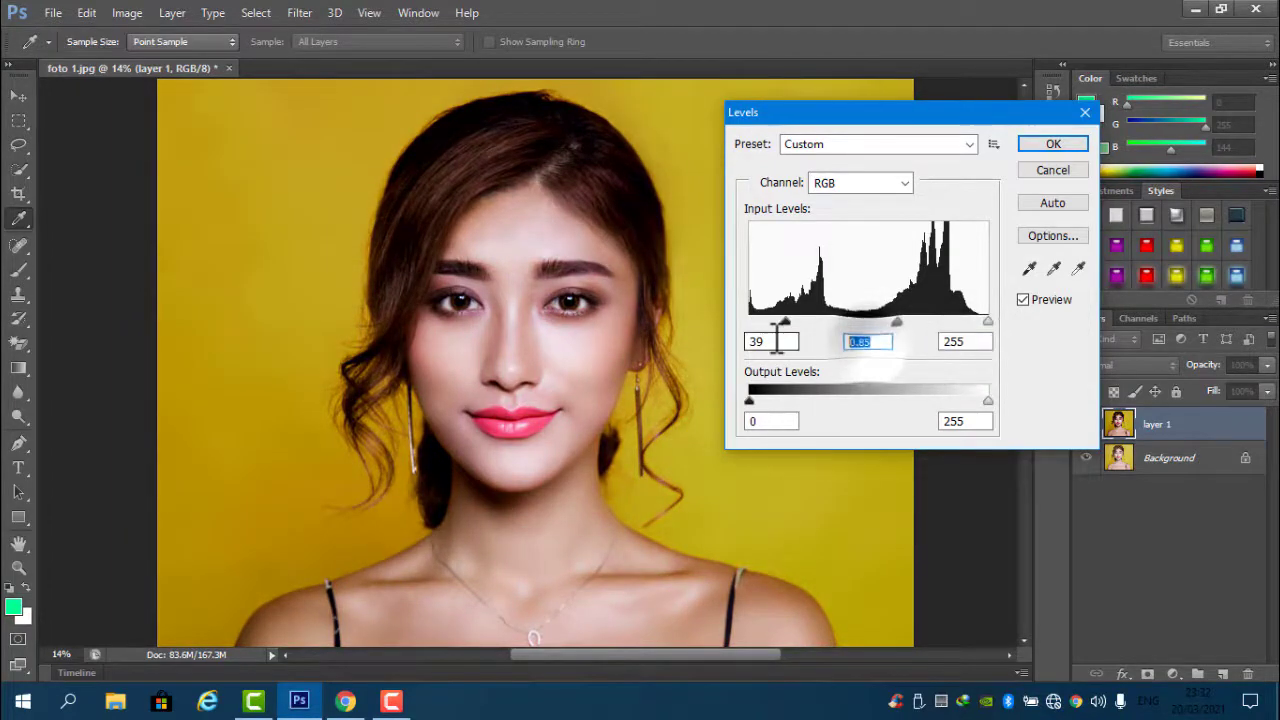
left_click(1058, 146)
key("v")
- Add a new empty layer above the duplicated portrait layer
scroll(545, 318, "up", 3)
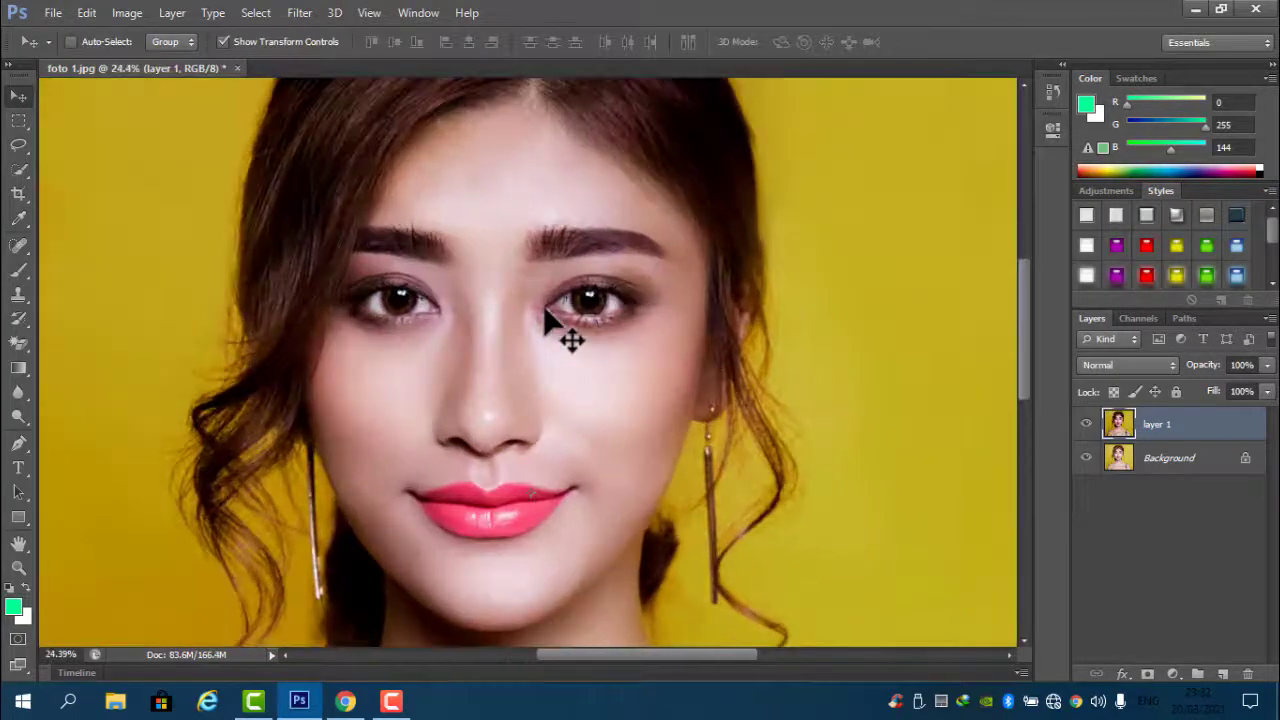
scroll(545, 318, "down", 2)
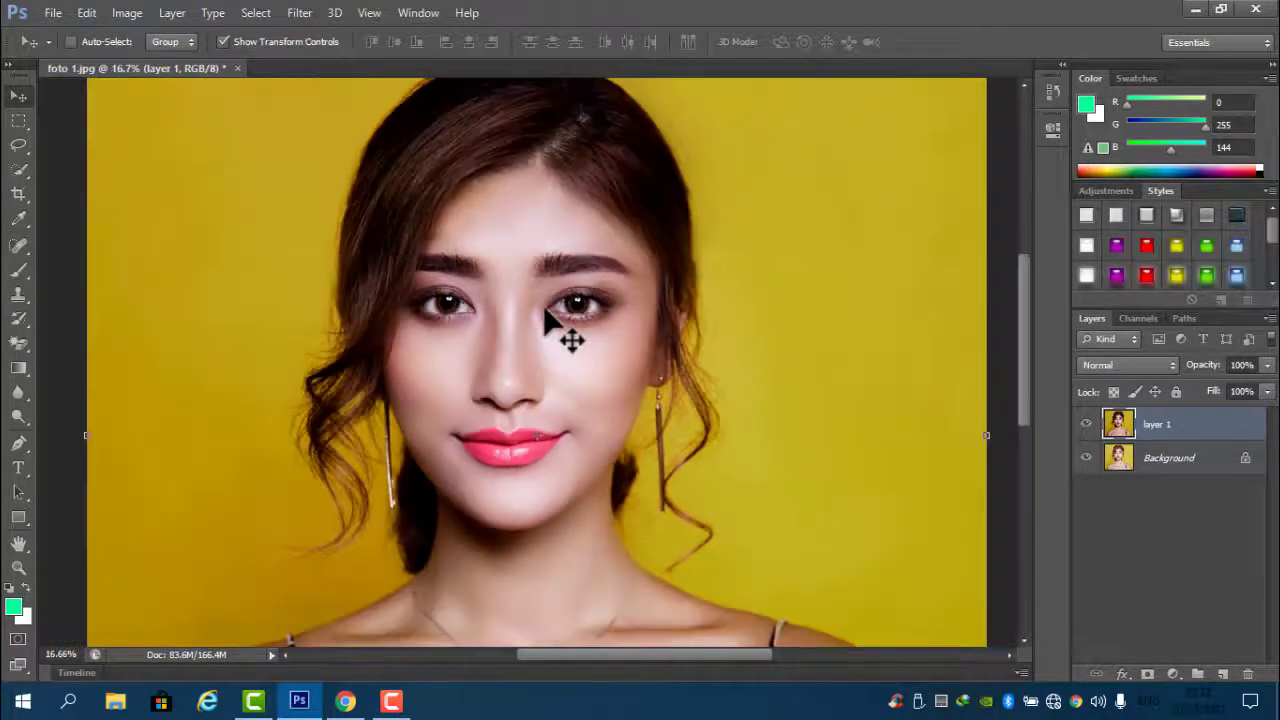
scroll(545, 318, "down", 1)
scroll(560, 290, "up", 1)
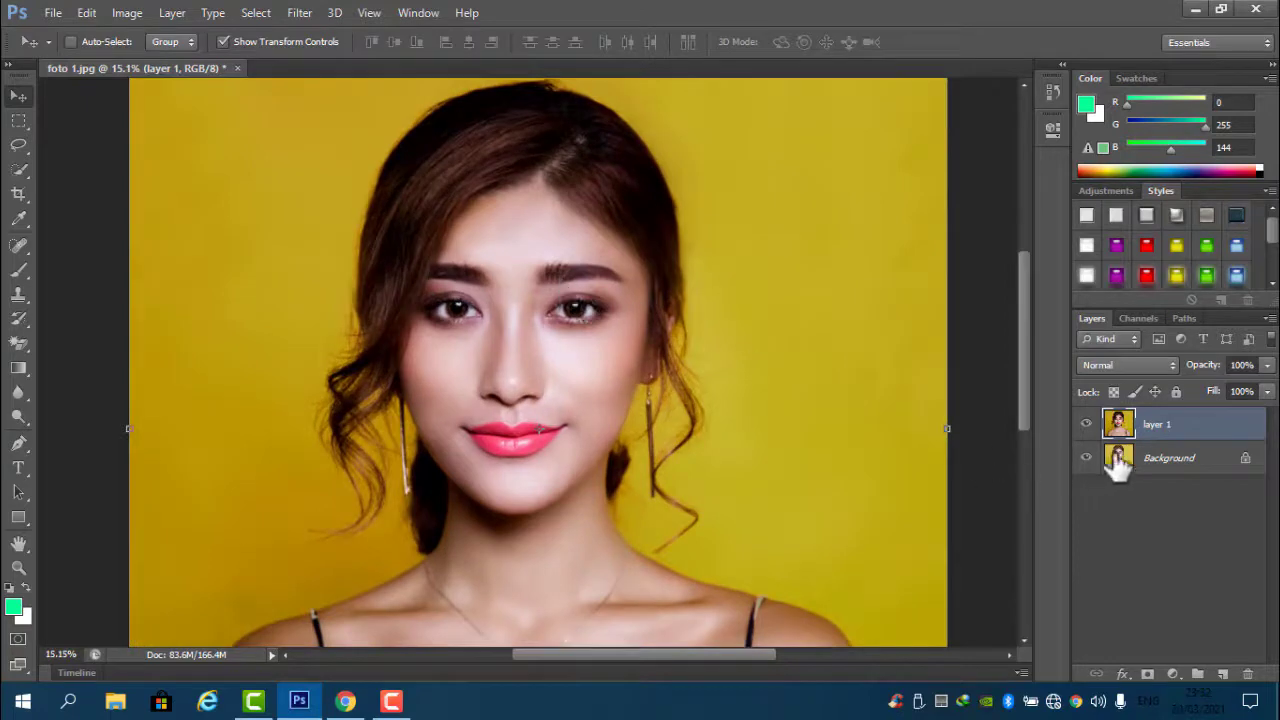
left_click(1223, 674)
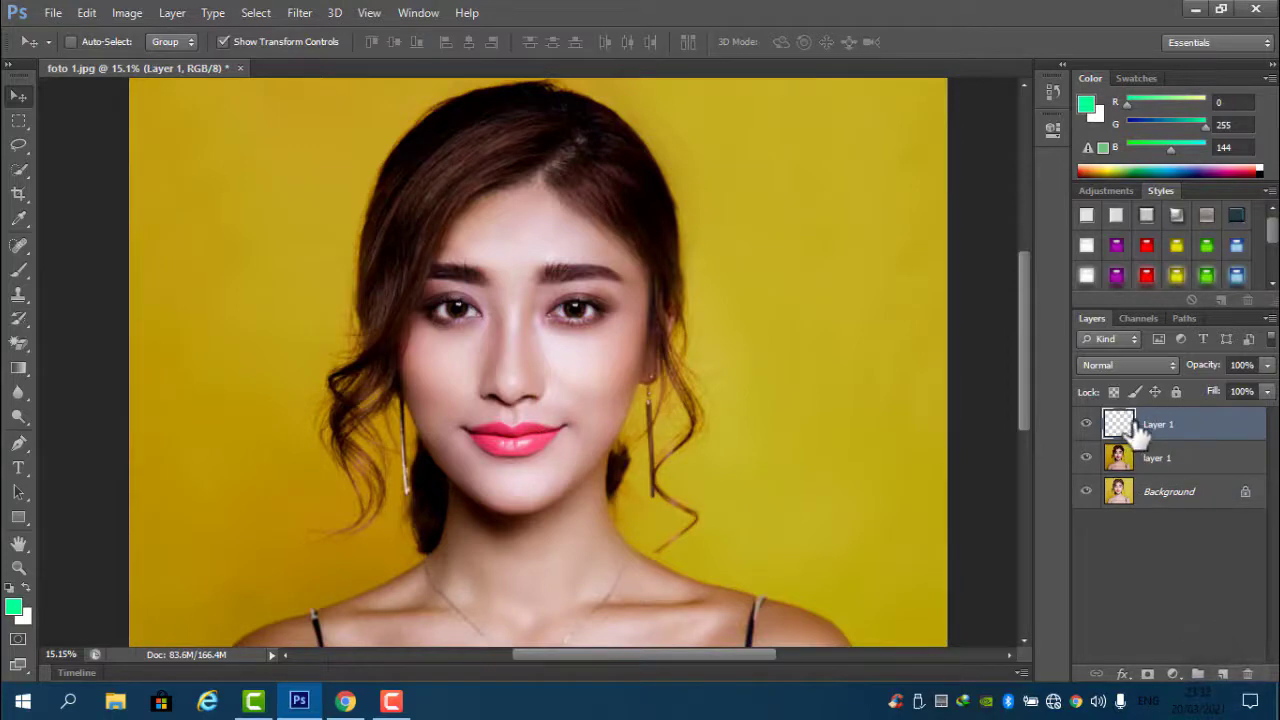
- Choose the Brush tool and set its size to 1985 px
left_click(20, 270)
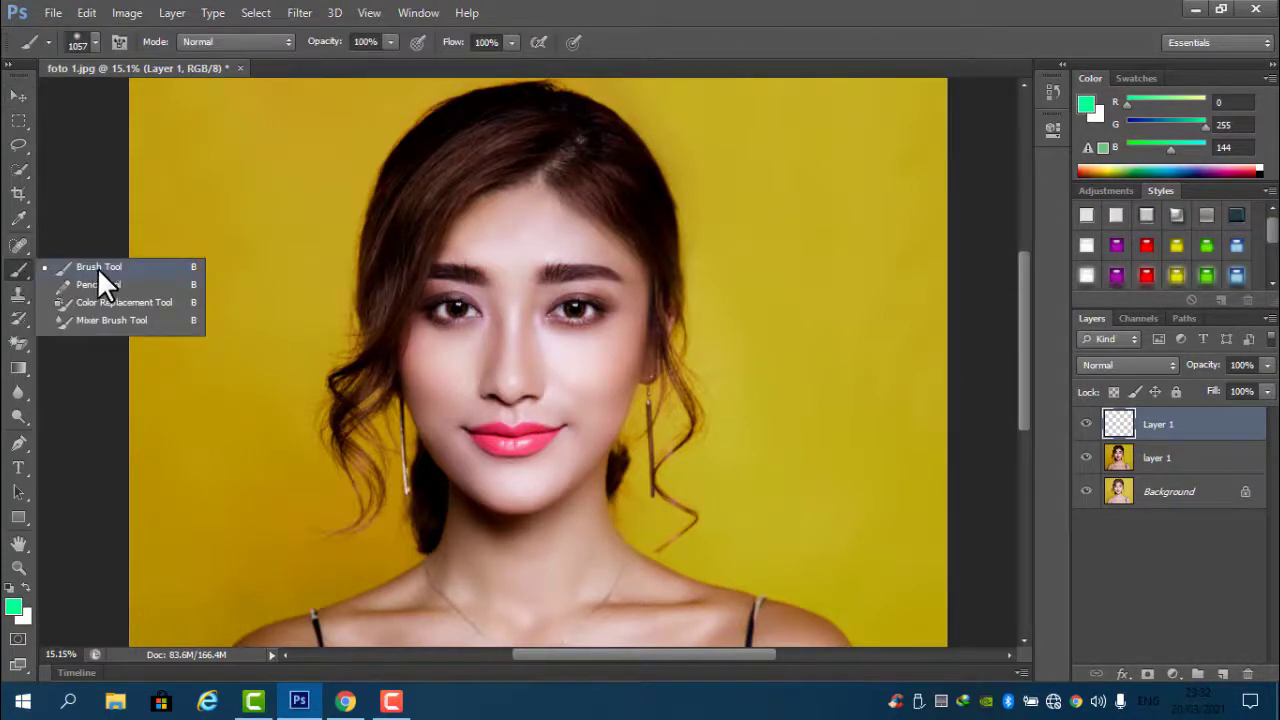
left_click(81, 265)
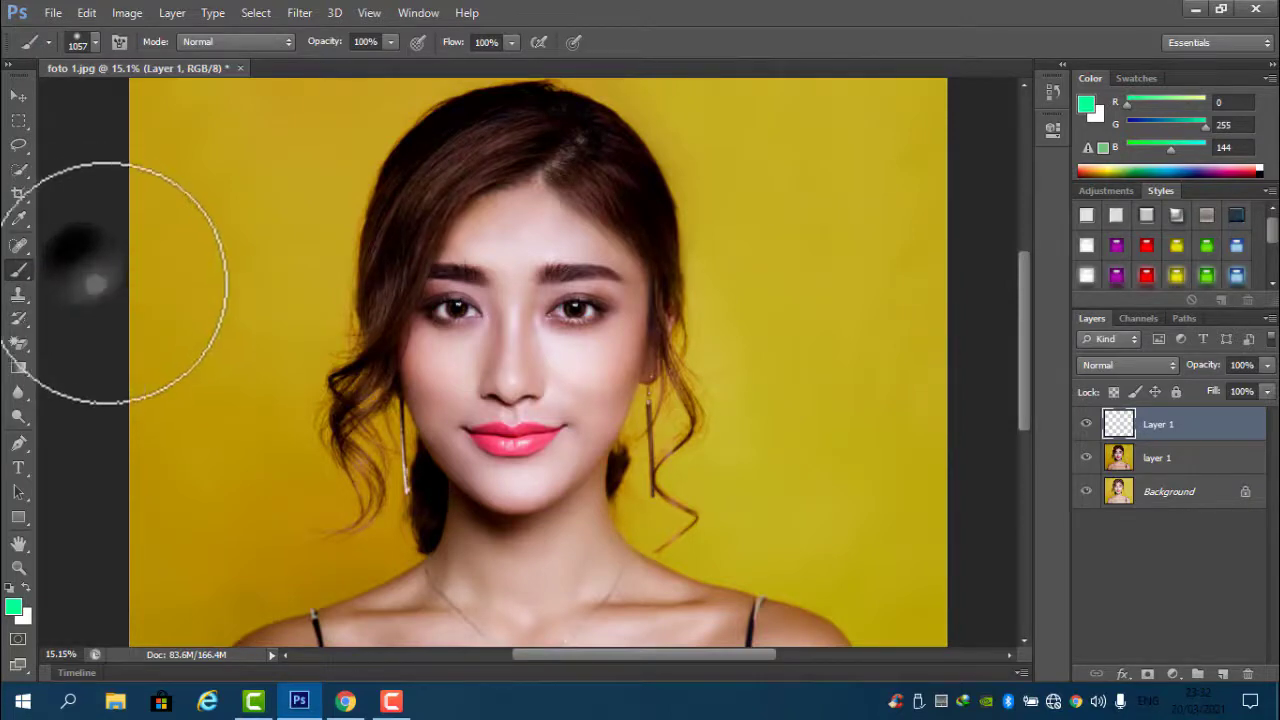
right_click(560, 258)
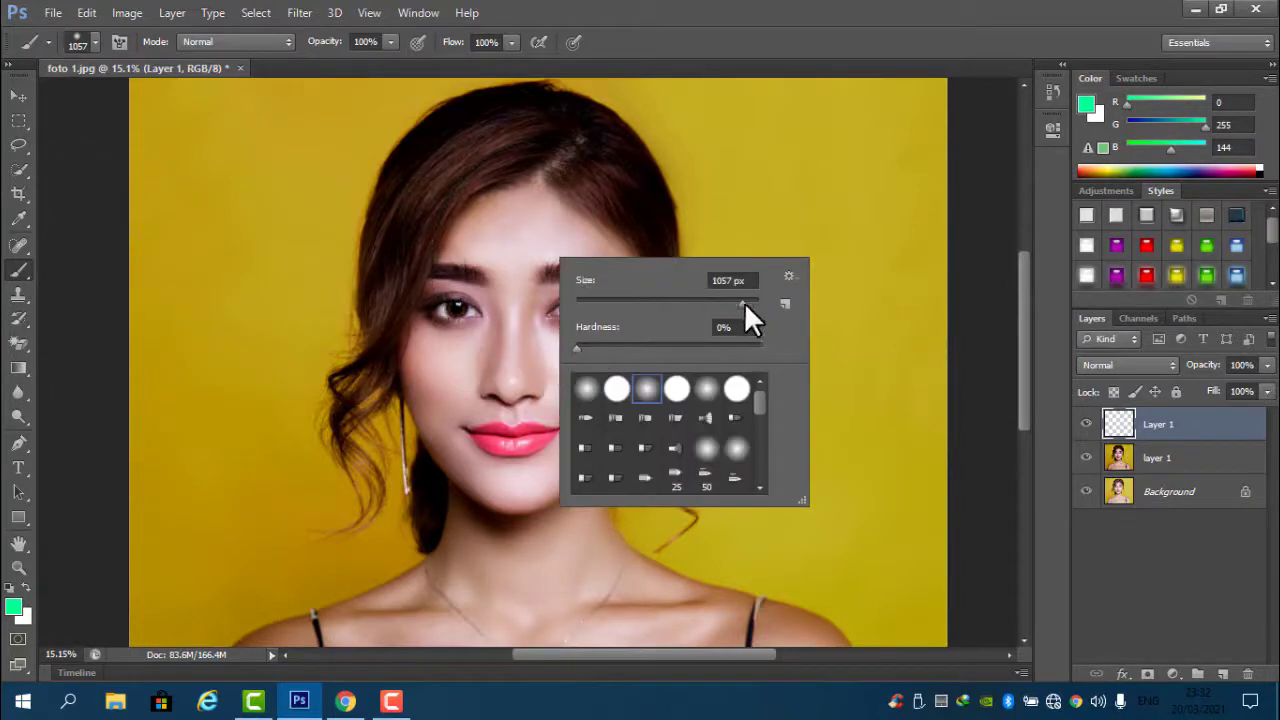
mouse_move(744, 302)
left_mouse_down()
mouse_move(657, 305)
mouse_move(746, 303)
left_mouse_up()
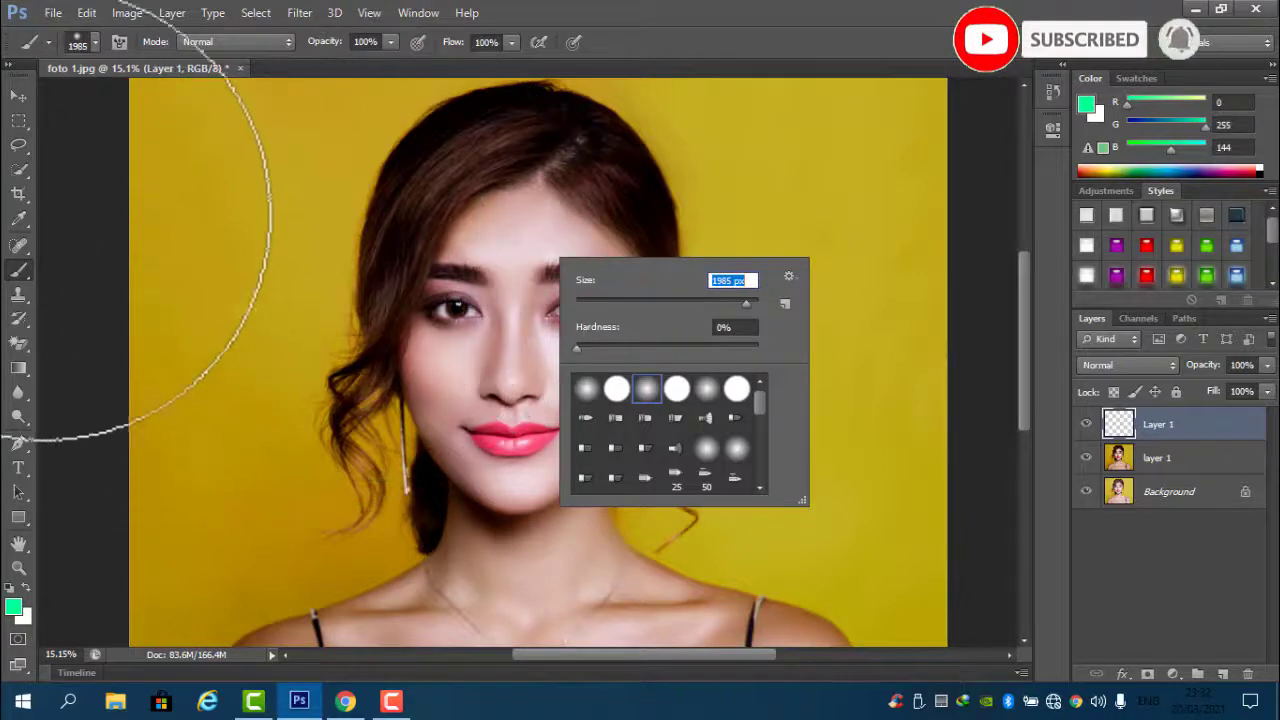
- Set the foreground colour to purple 9f00fb and paint one soft spot in the photo's upper-right corner on the new layer
left_click(1084, 106)
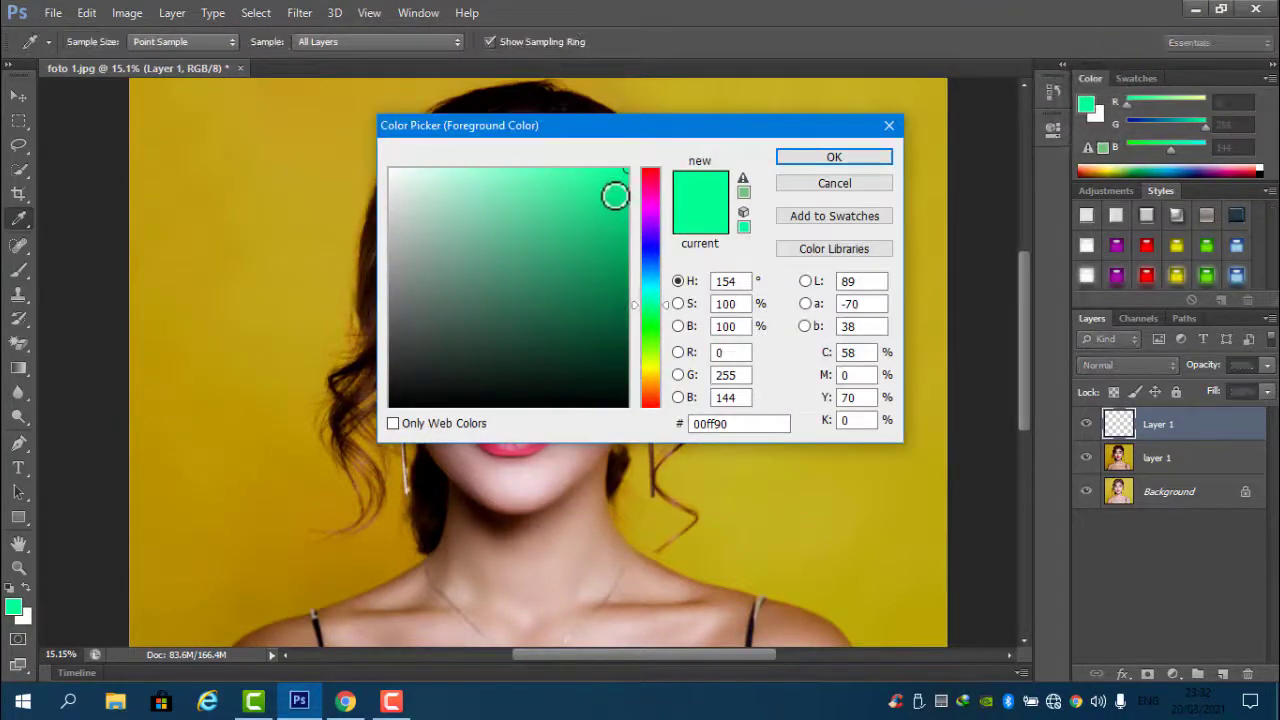
left_click(652, 222)
mouse_move(624, 191)
left_mouse_down()
mouse_move(606, 217)
mouse_move(627, 172)
left_mouse_up()
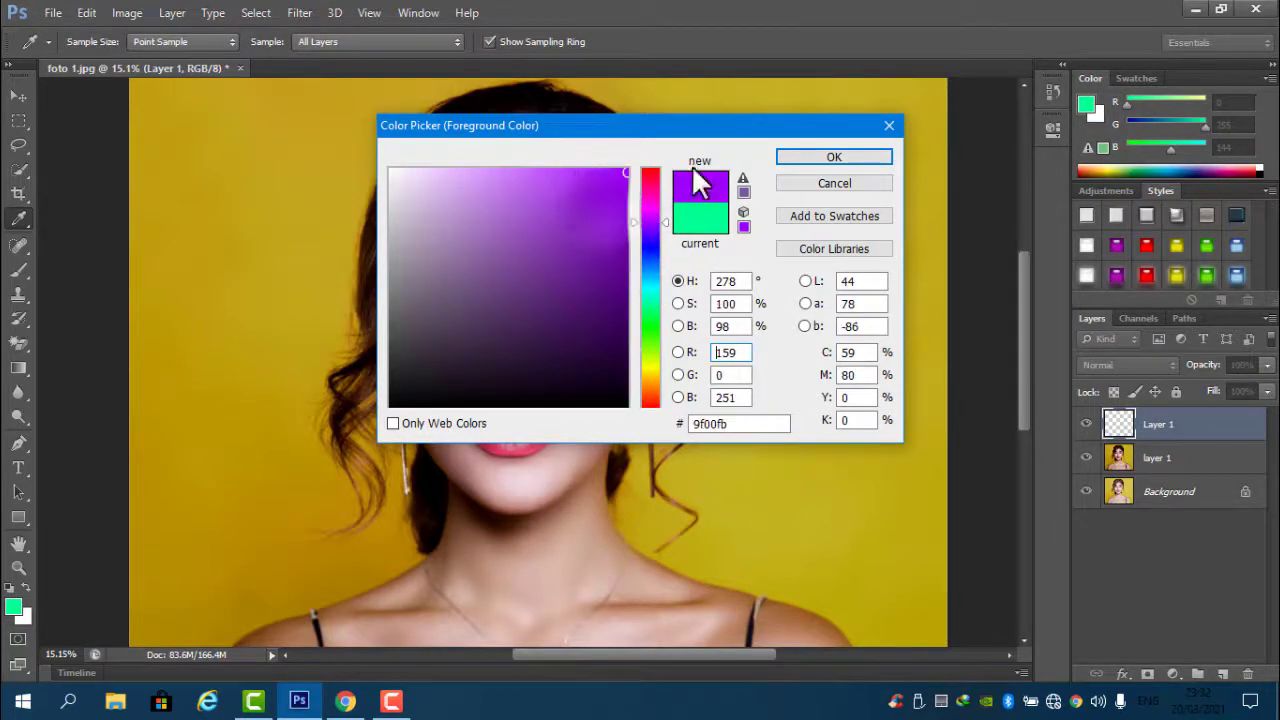
left_click(829, 163)
key("b")
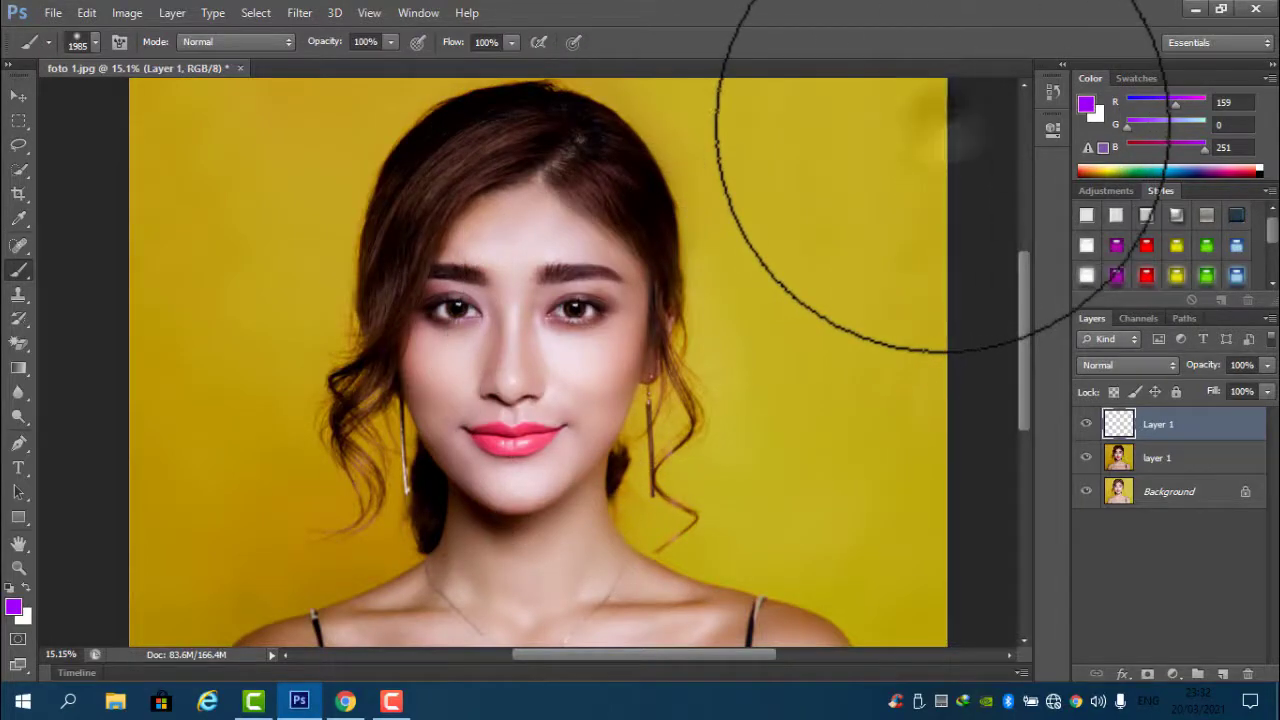
left_click(940, 127)
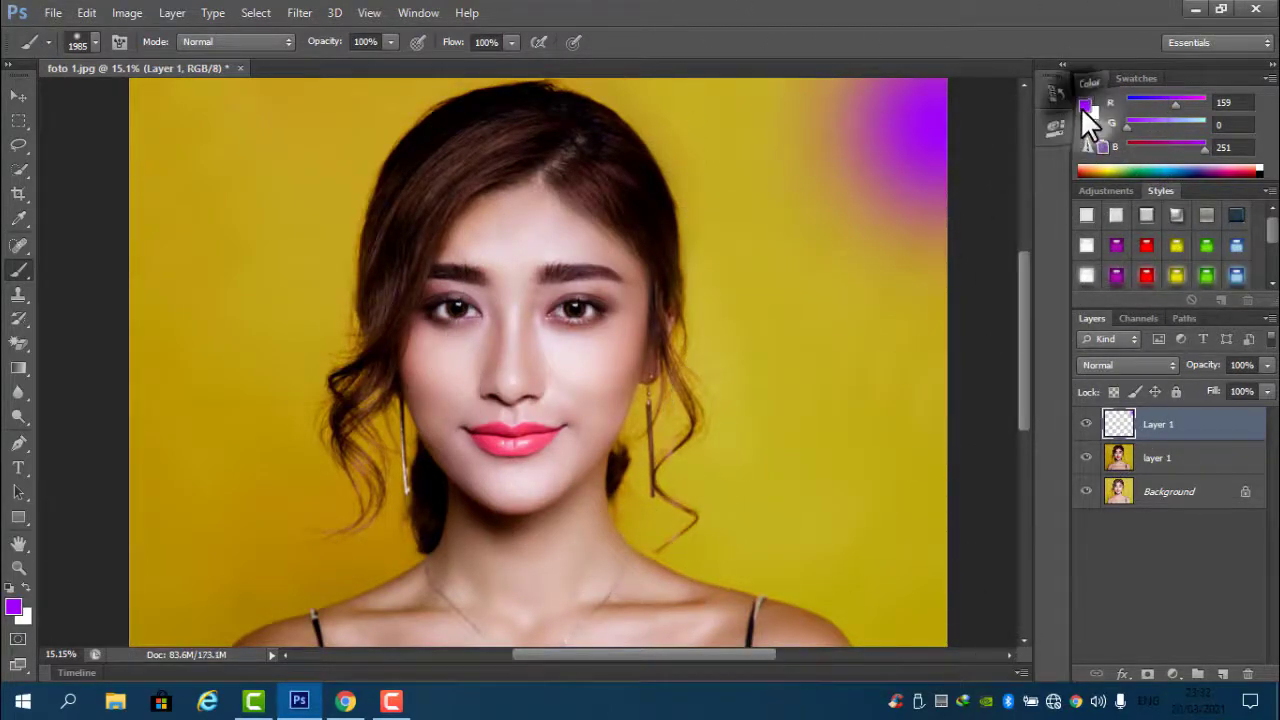
- Set the foreground colour to pinkish red fb0041 and paint one soft spot in the photo's upper-left corner
left_click(1085, 107)
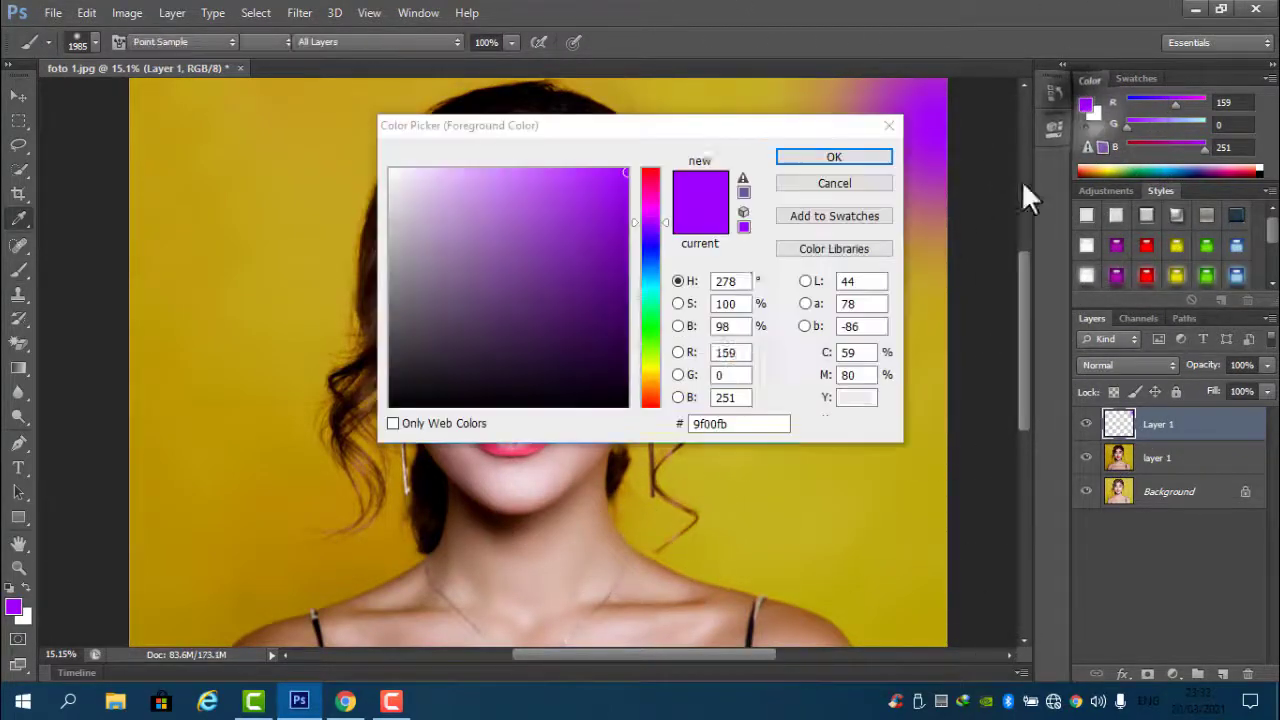
left_click(646, 363)
left_click(649, 176)
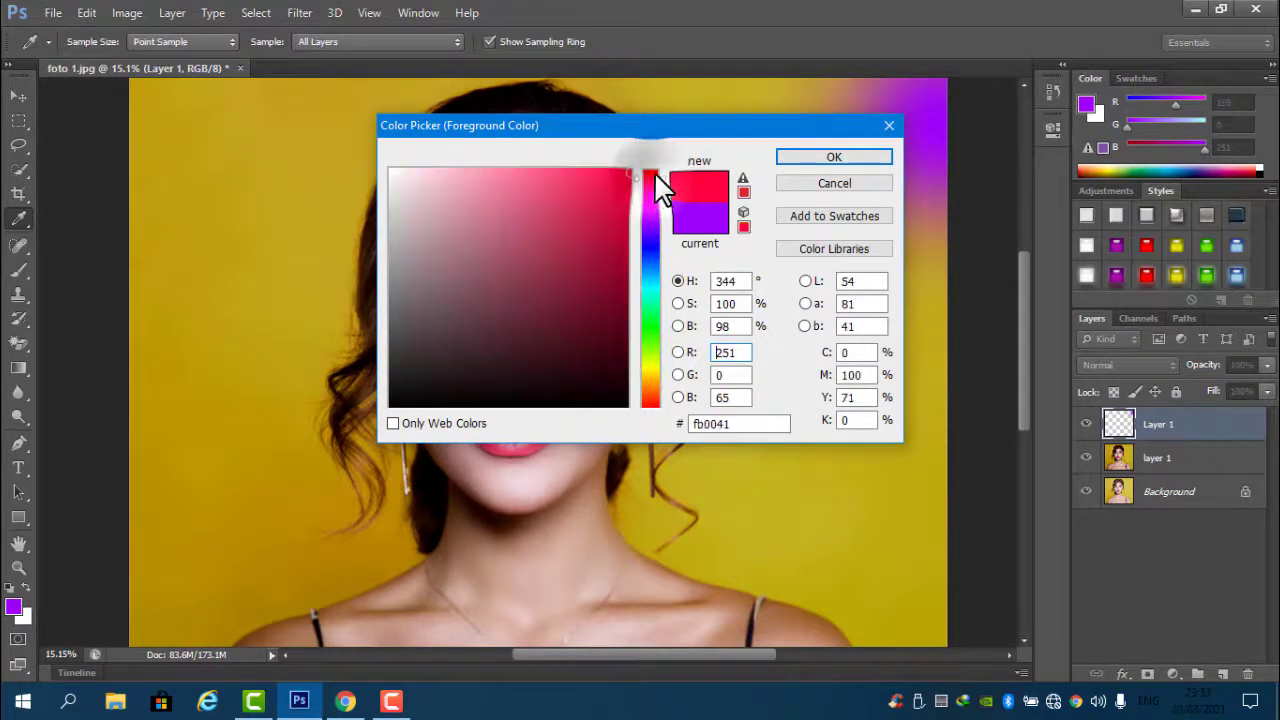
left_click(831, 163)
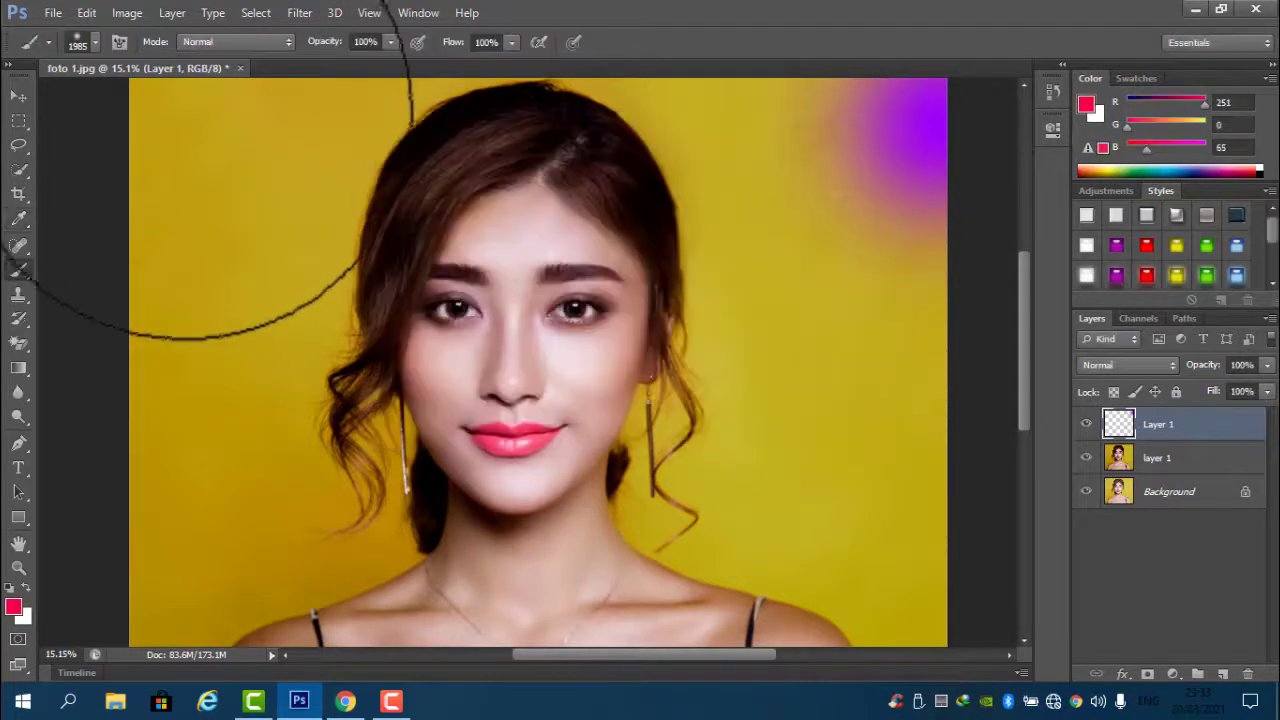
left_click(105, 85)
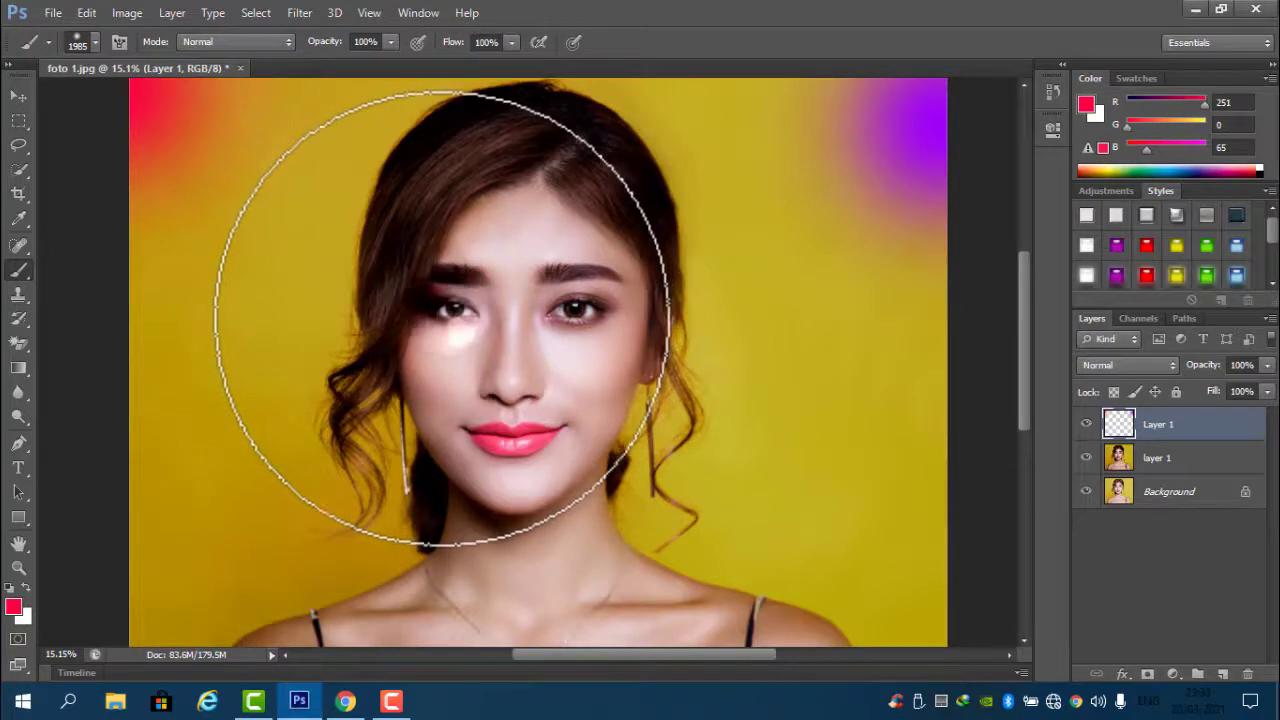
- Paint a pinkish red spot over the eye on the photo's left side and a blue 4700fb spot over the other eye
left_click(452, 318)
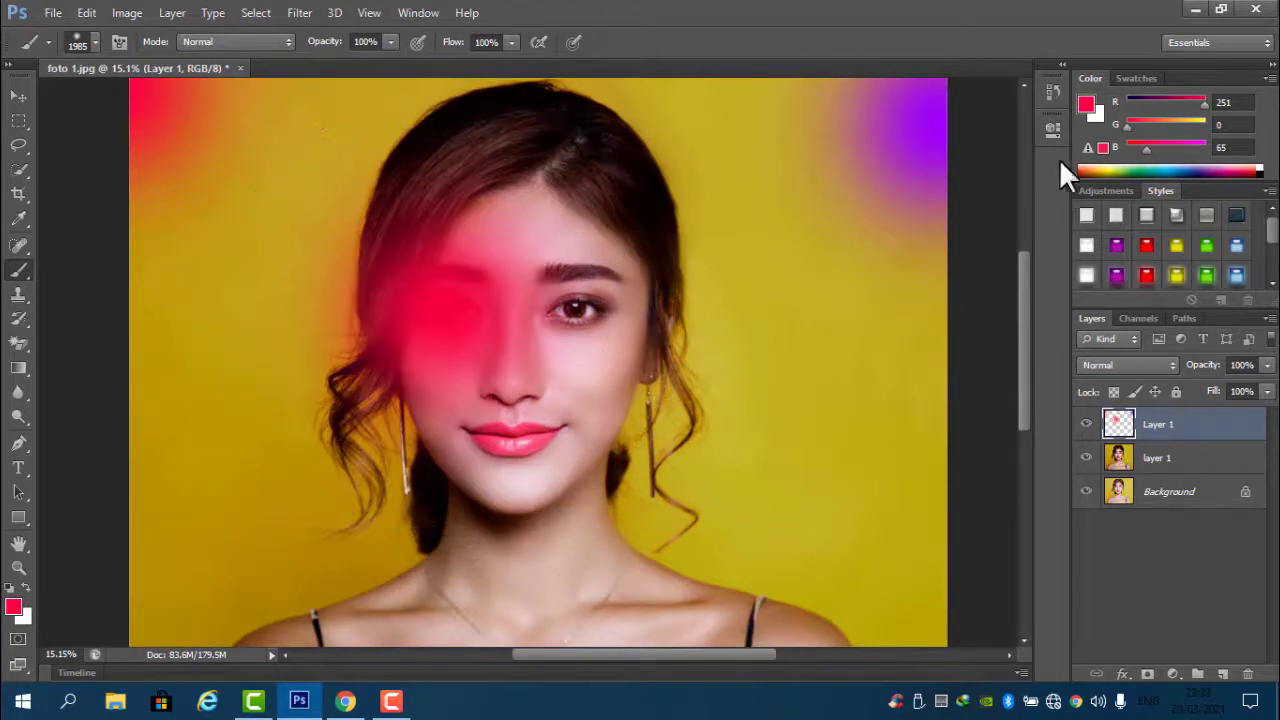
left_click(1088, 101)
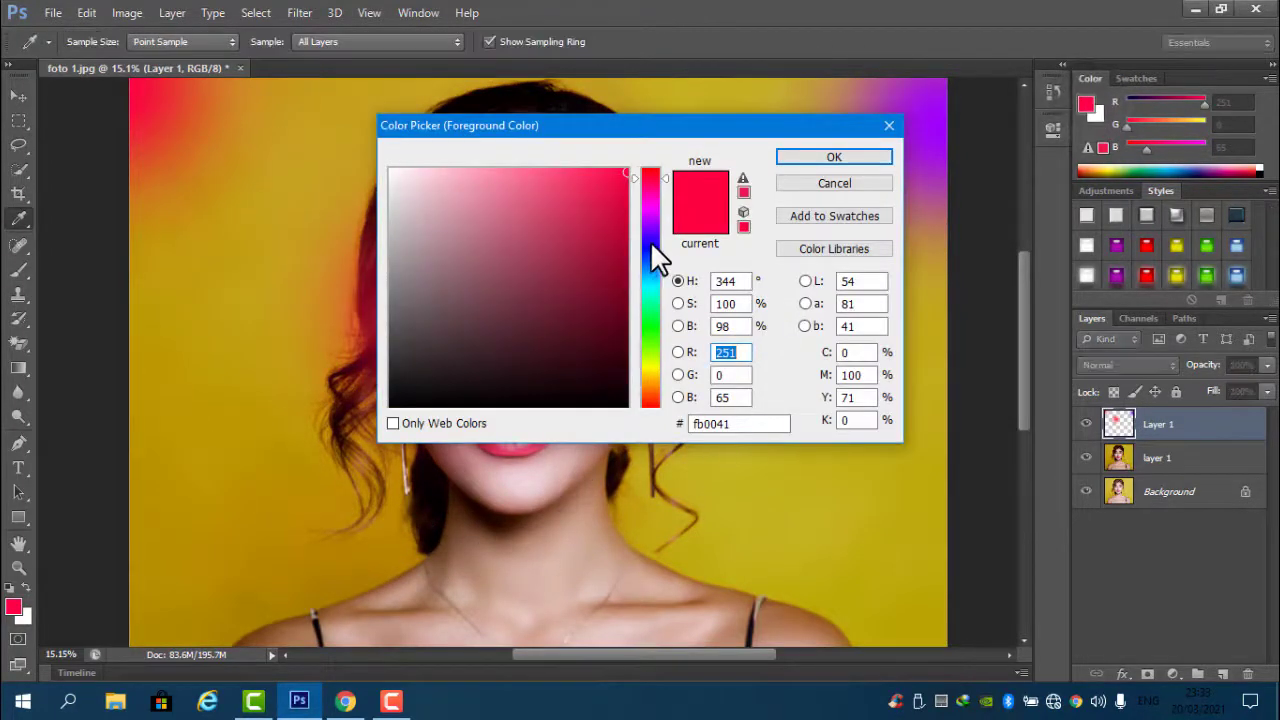
left_click(647, 234)
left_click(834, 184)
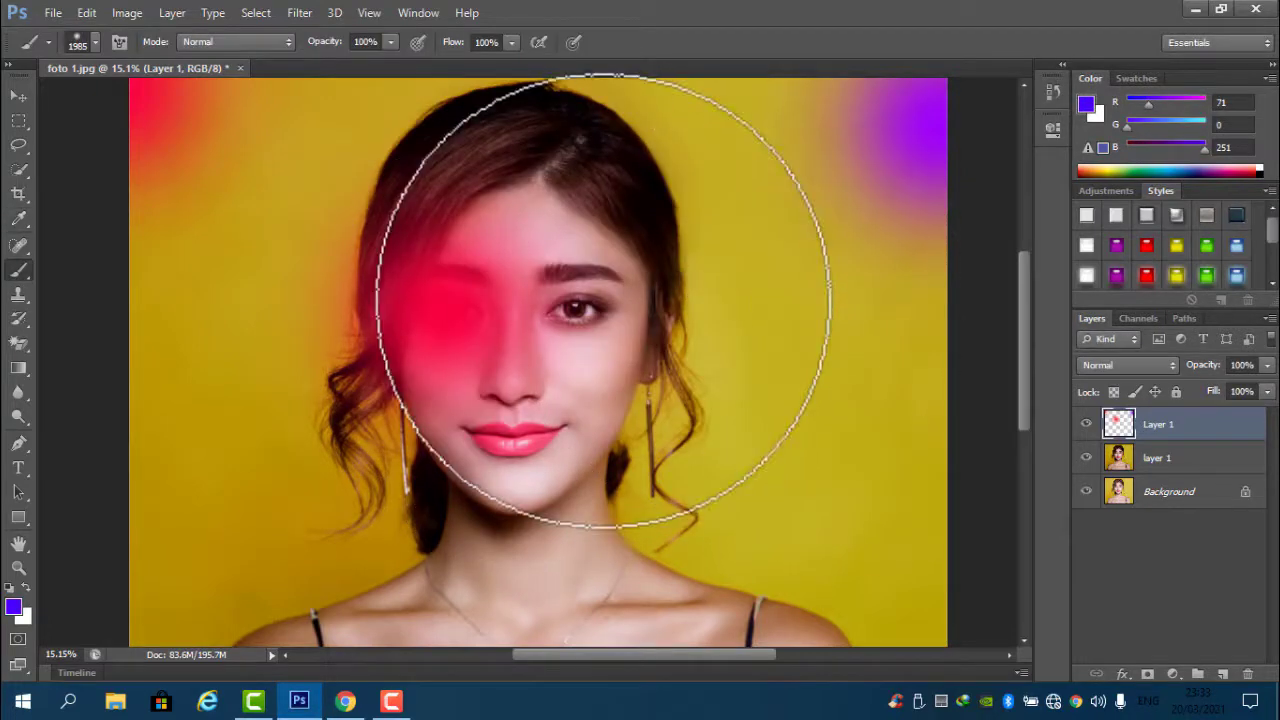
left_click(600, 300)
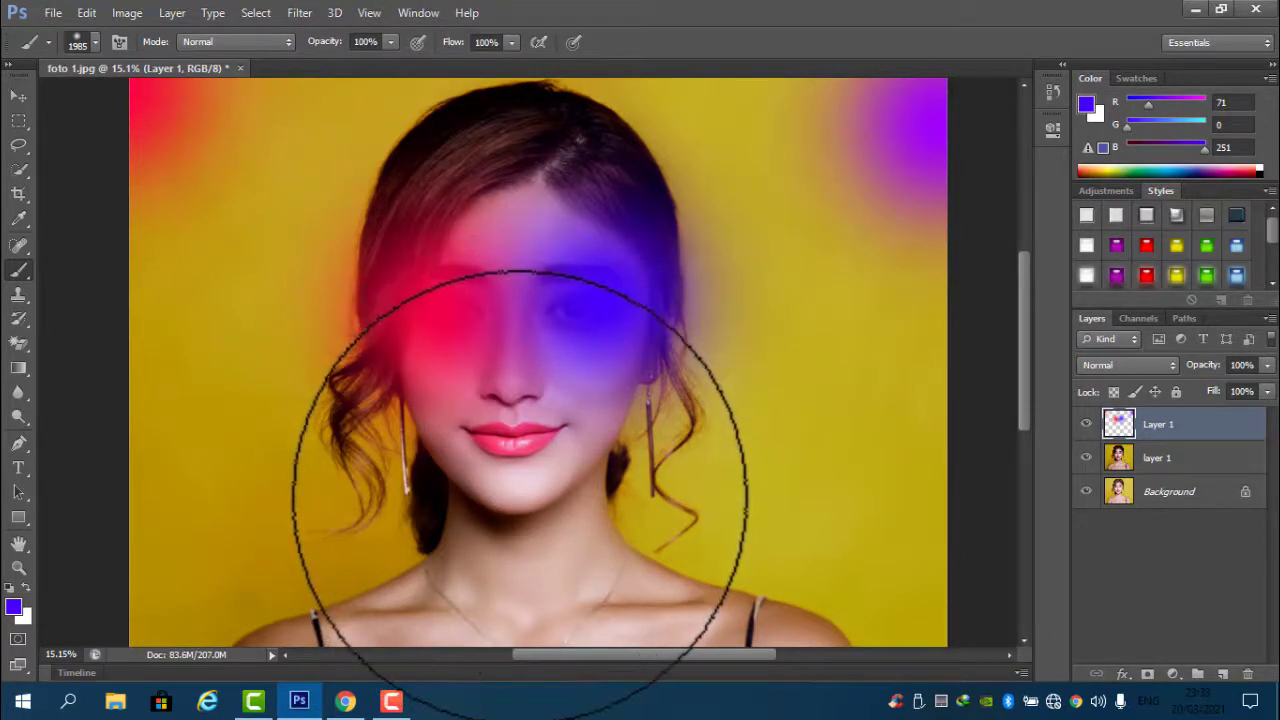
- Set the foreground colour to orange fb4100 and paint one soft spot on the woman's neck
left_click(1088, 104)
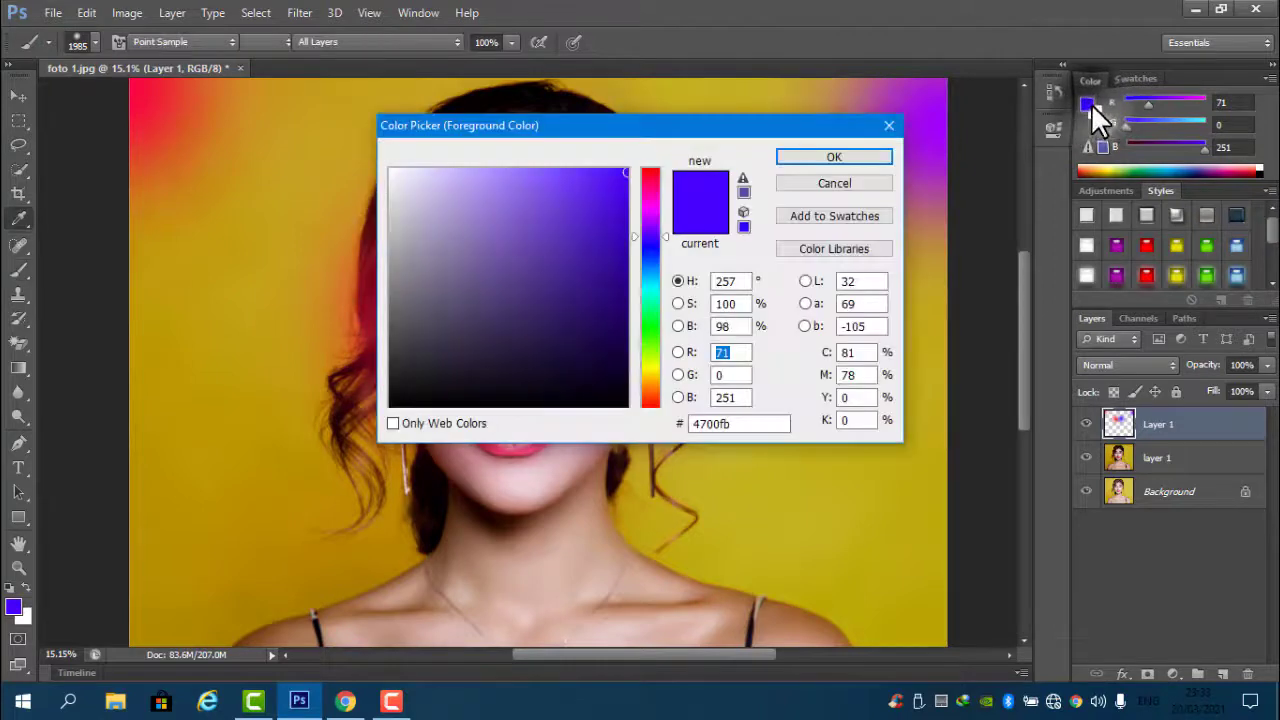
left_click(651, 398)
left_click(840, 160)
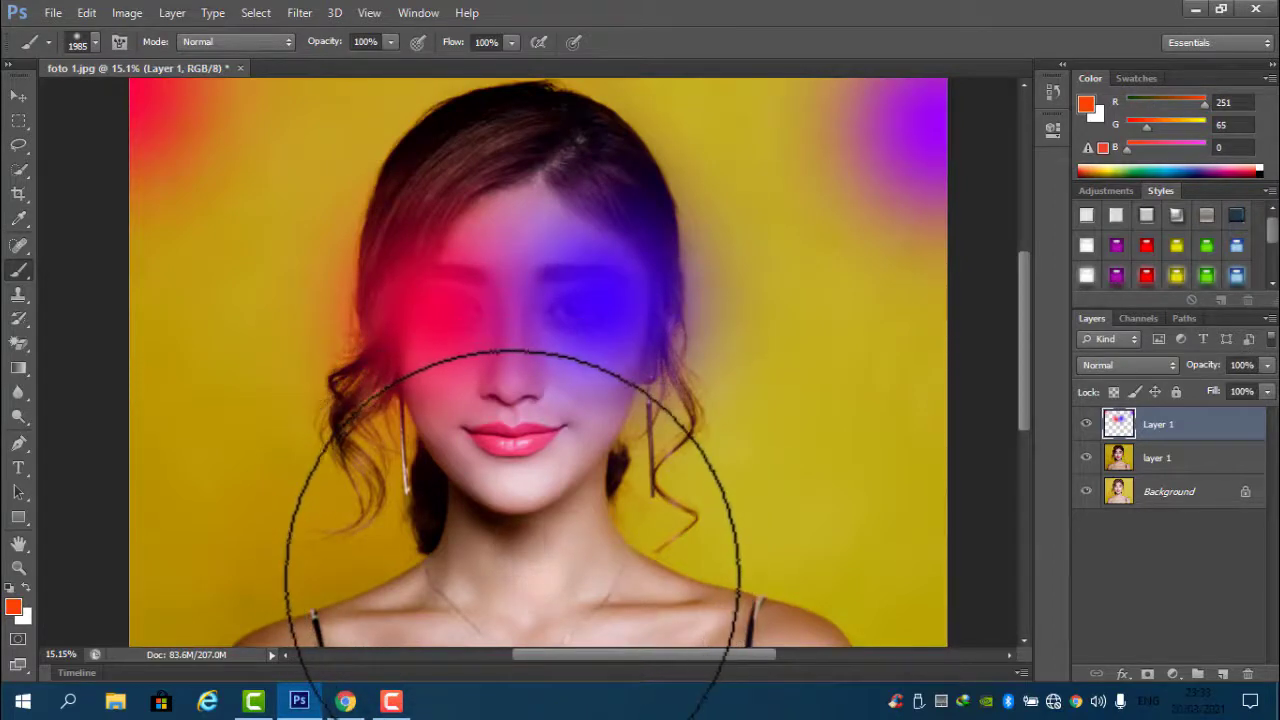
left_click(525, 570)
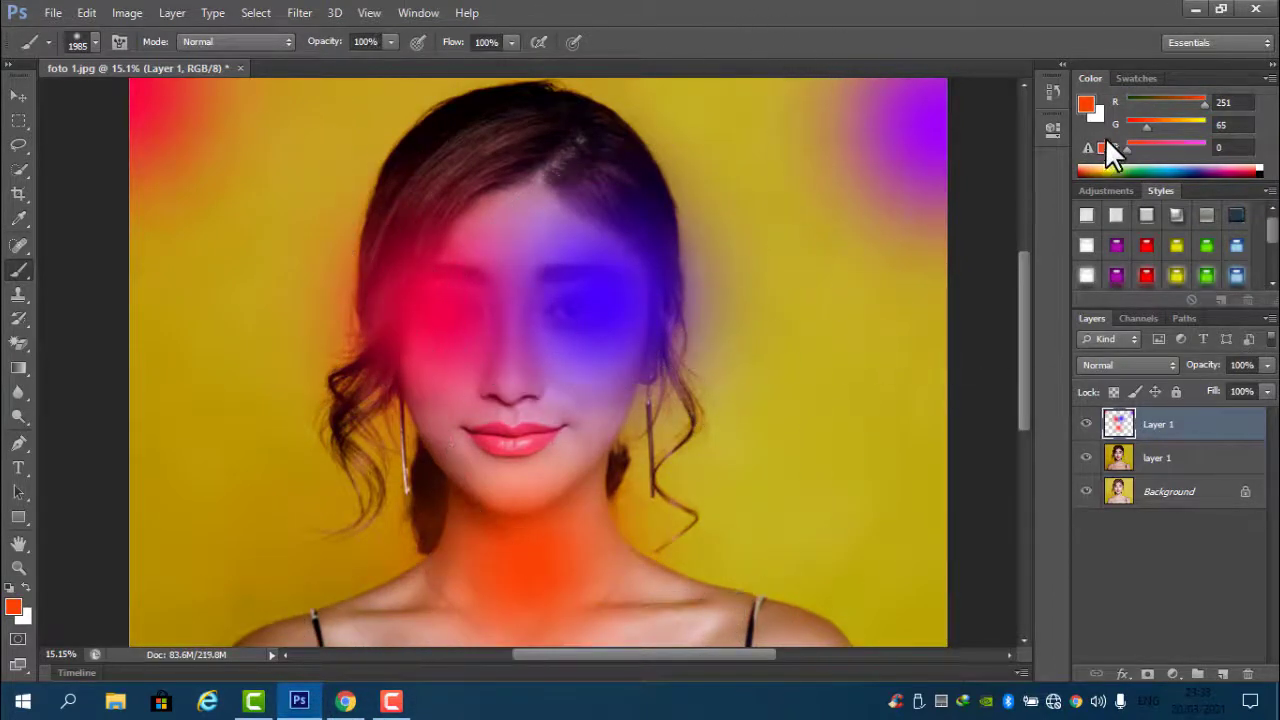
- Set the foreground colour to violet 8200fb and paint one soft spot over the hair at the top of the head
left_click(1085, 103)
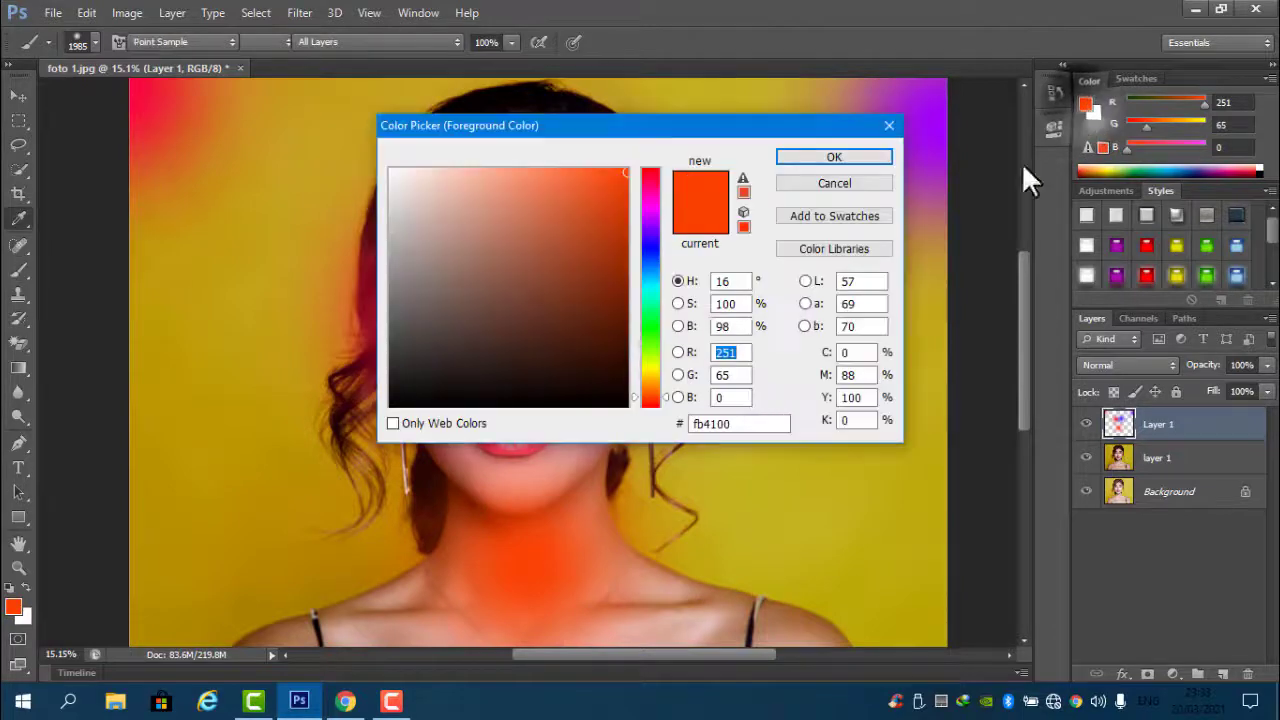
left_click(657, 224)
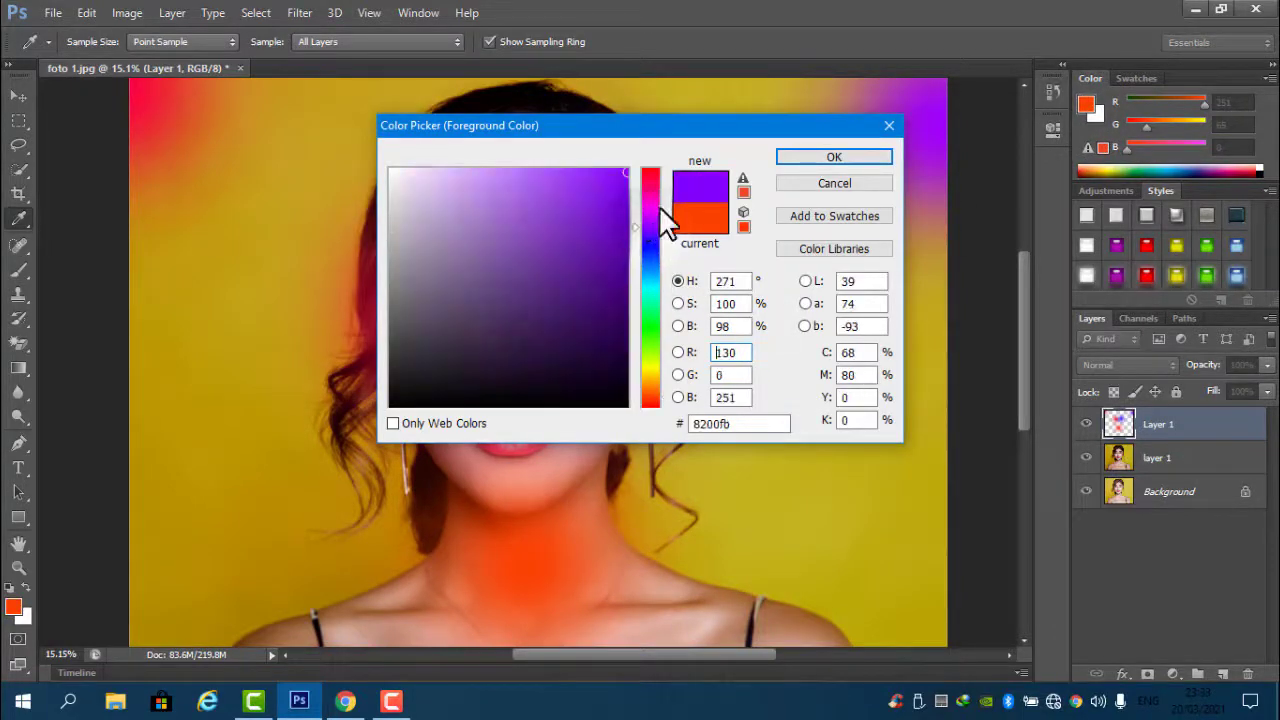
left_click(832, 158)
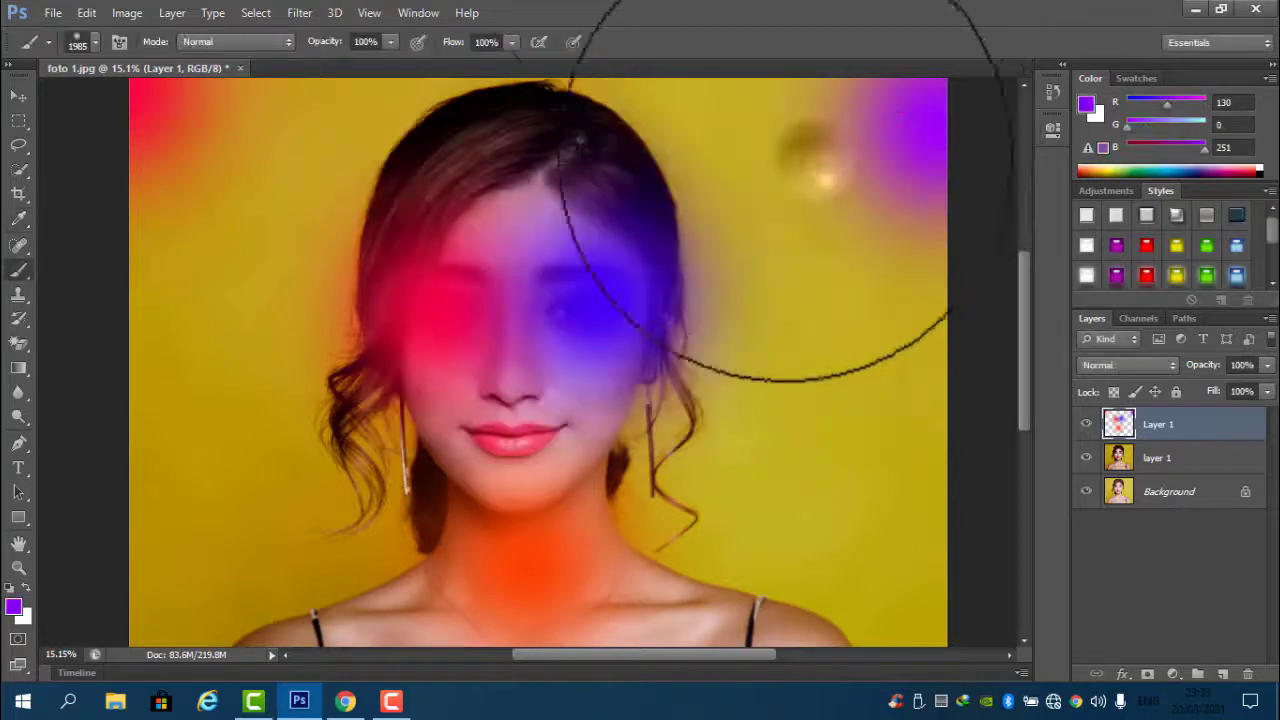
left_click(790, 152)
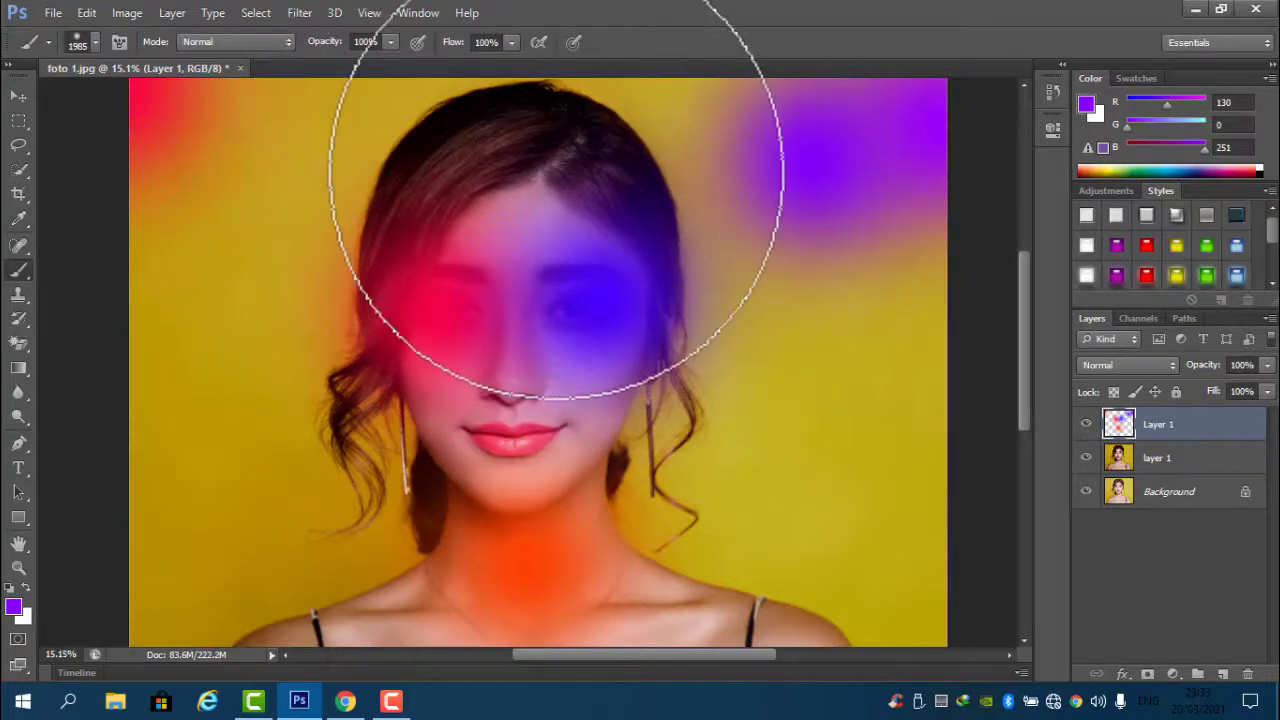
key("ctrl+z")
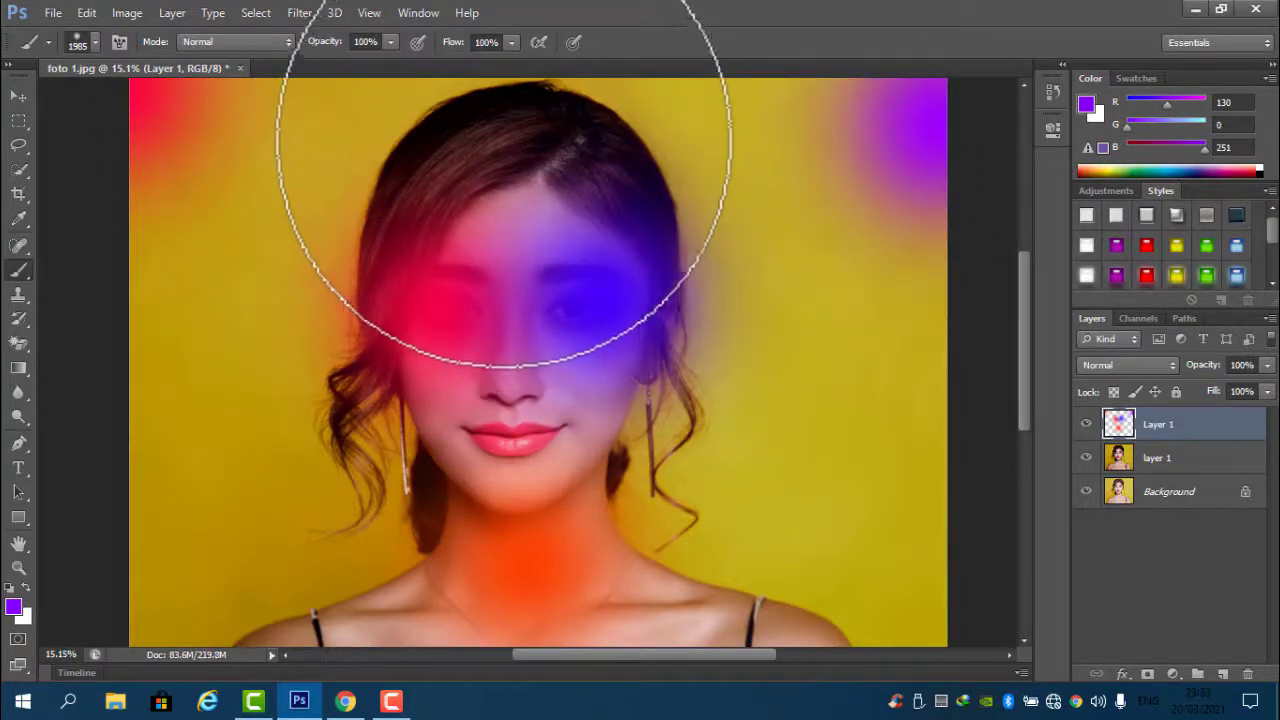
left_click(510, 145)
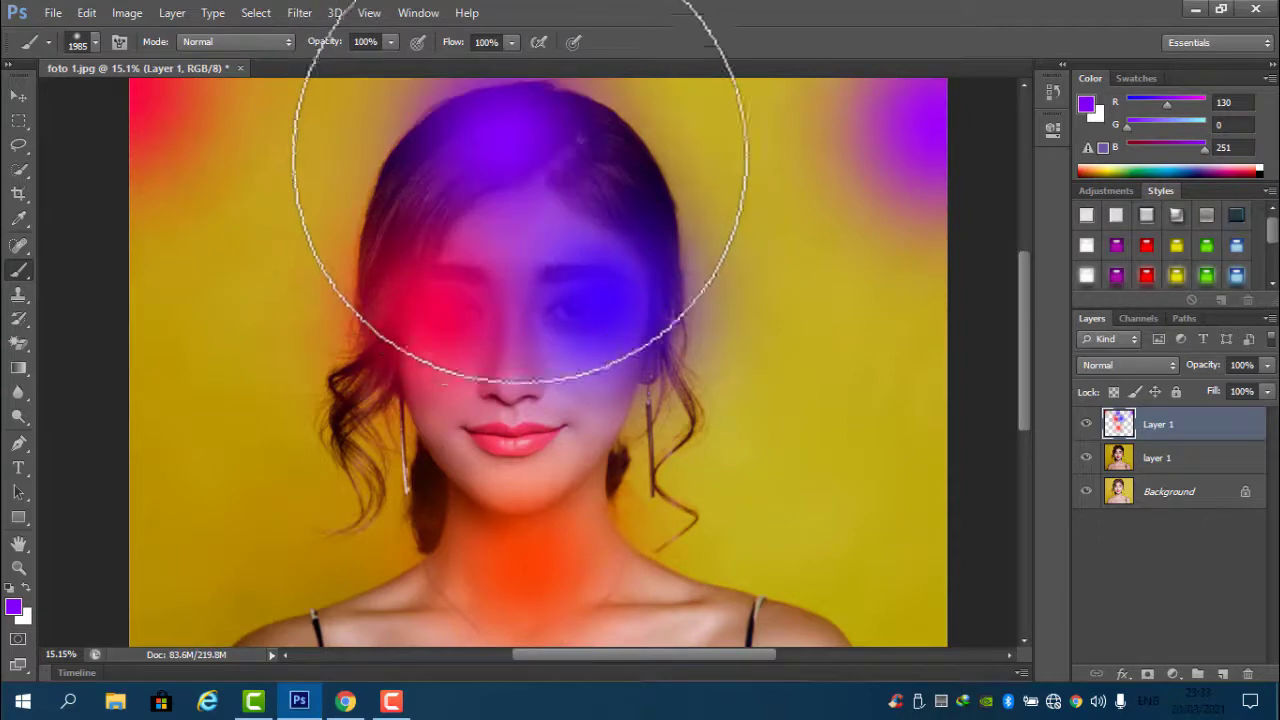
- Set the foreground colour to green 41fb00, reduce the brush size to 1289 px and paint one spot on the forehead
left_click(1087, 103)
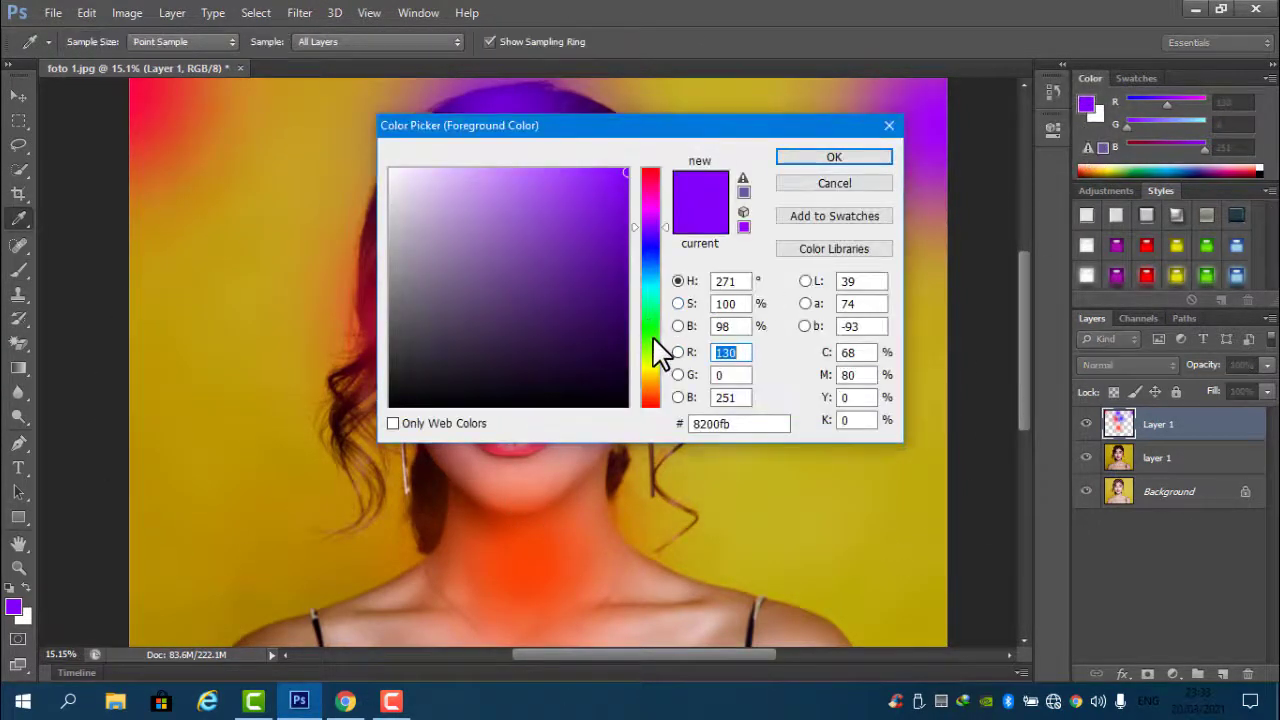
left_click(651, 339)
left_click(834, 157)
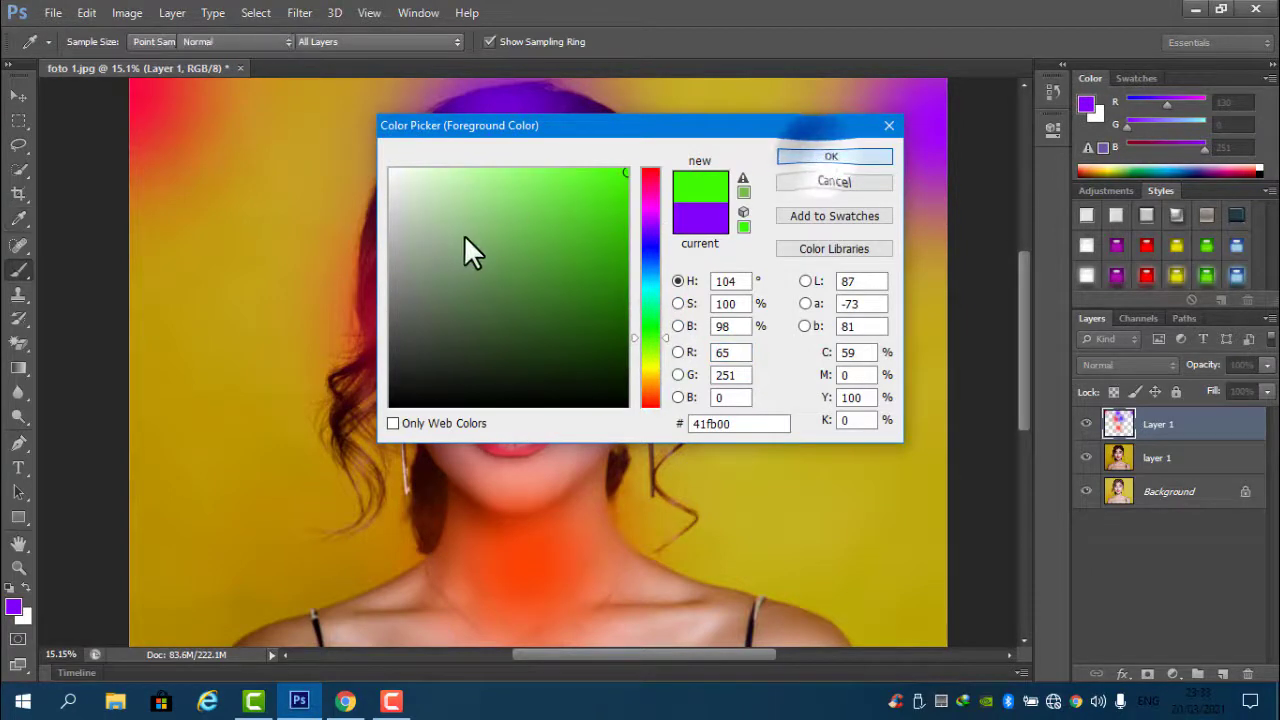
right_click(520, 222)
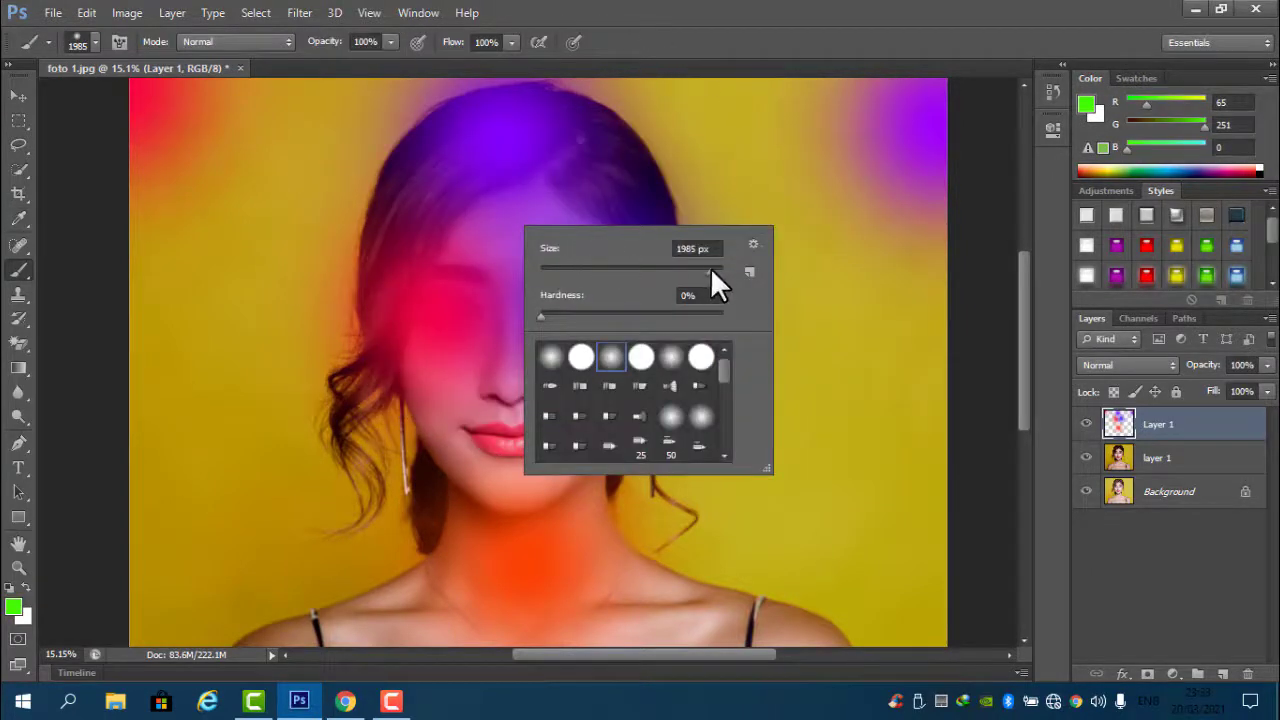
left_click_drag(710, 267, 702, 269)
left_click_drag(700, 270, 703, 270)
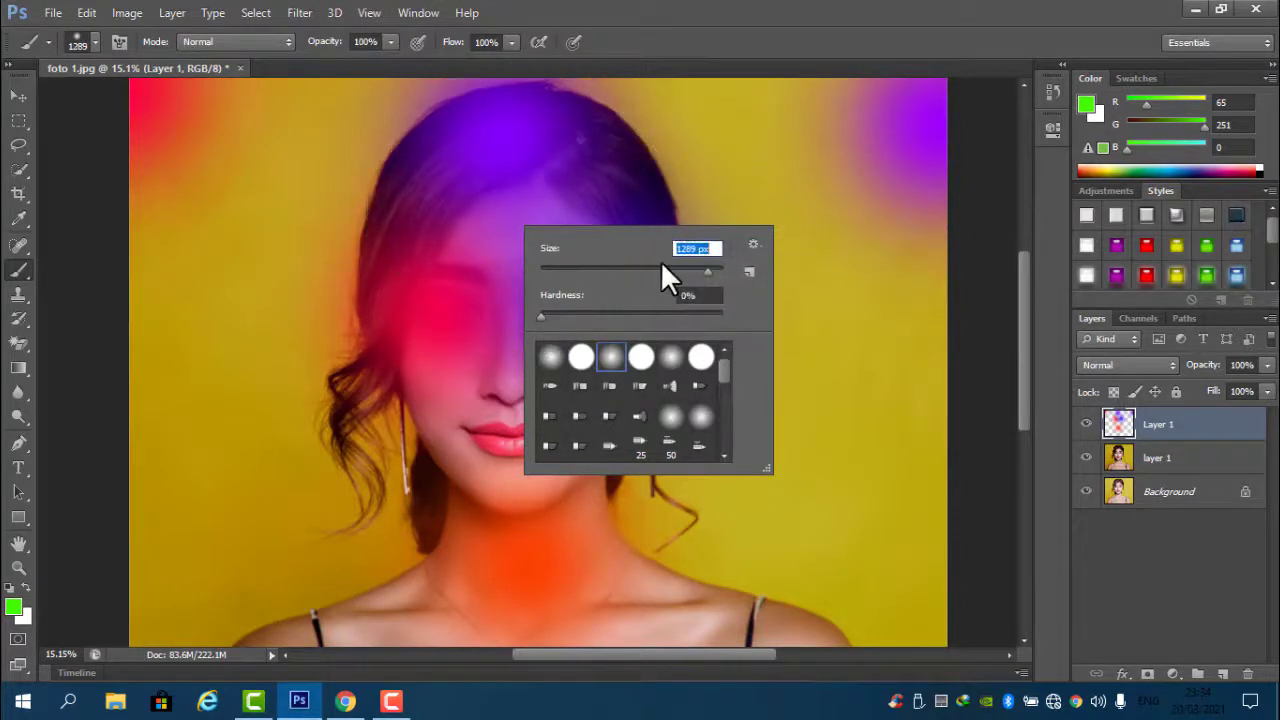
left_click(520, 220)
left_click(522, 208)
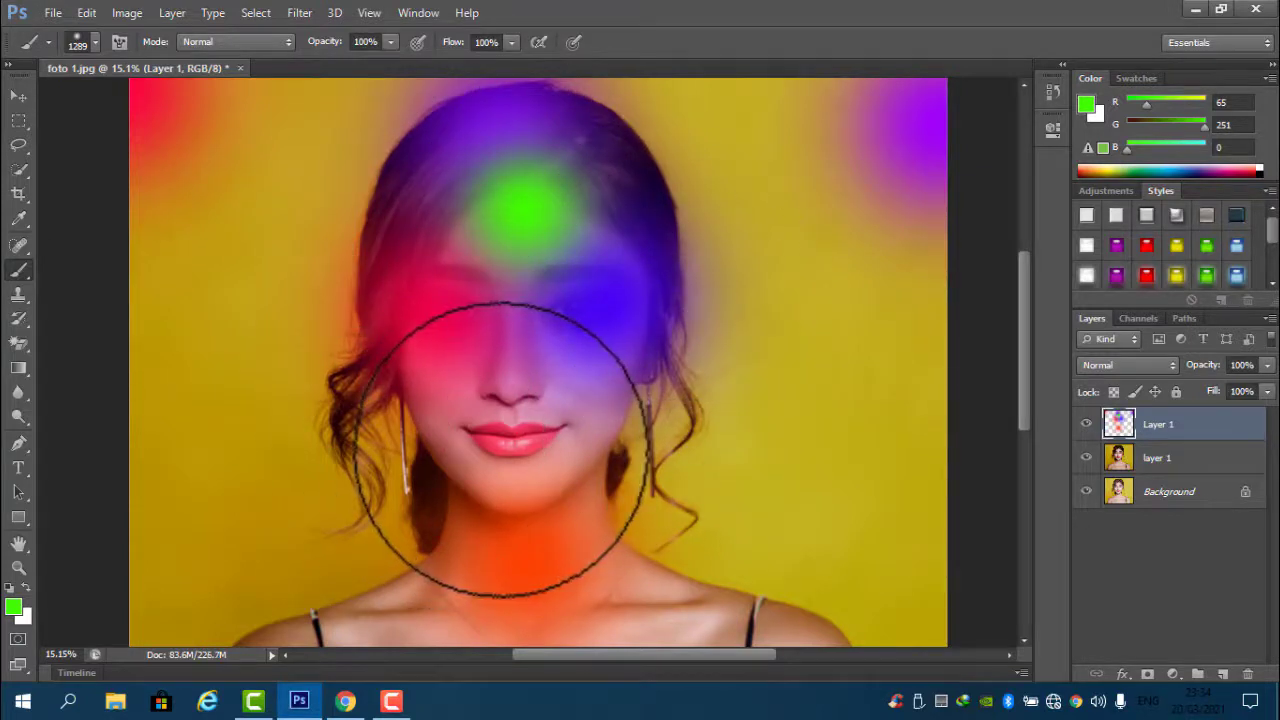
- Set the foreground colour to pink fb0059 and paint soft spots over the mouth and above the shoulder on the photo's left side
left_click(1089, 103)
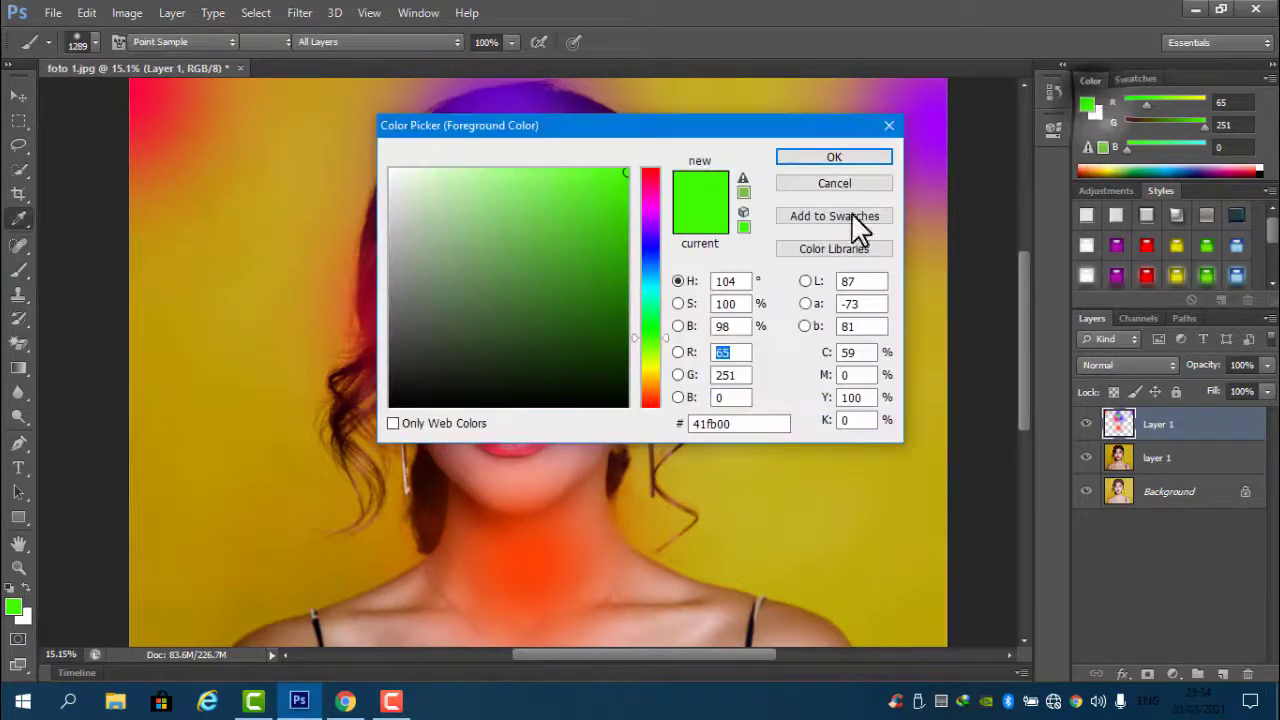
left_click(650, 180)
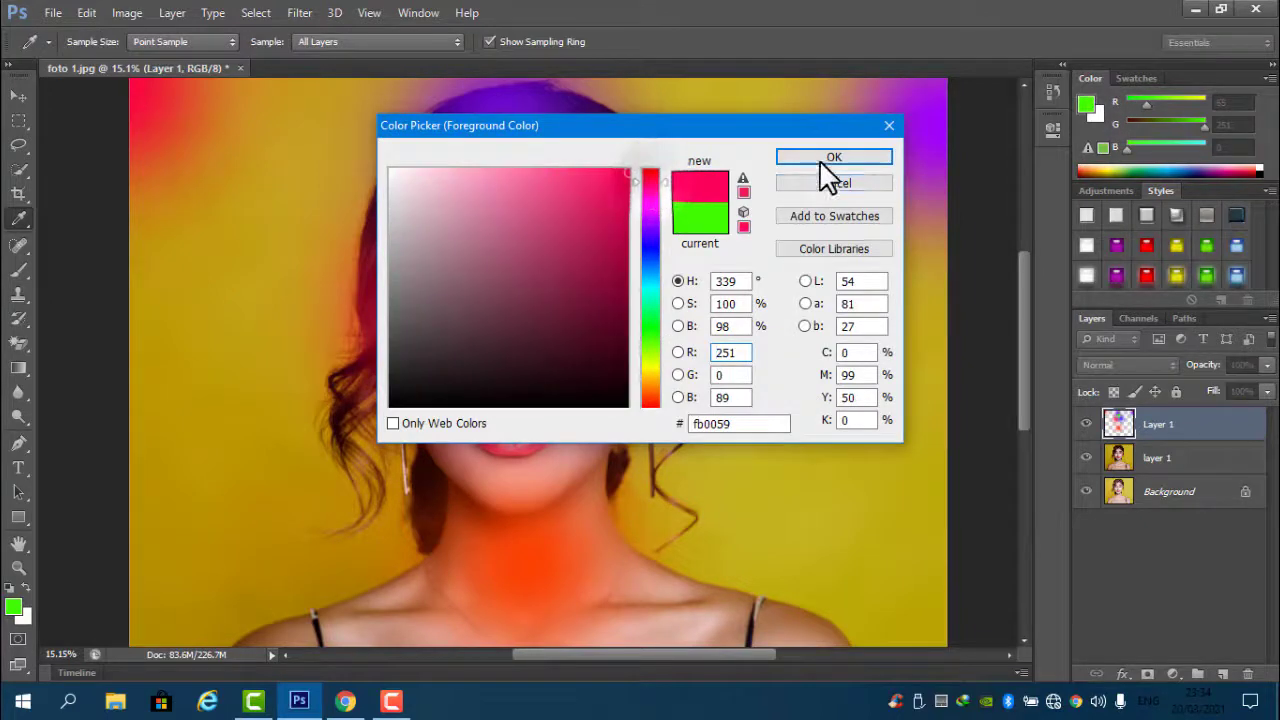
left_click(833, 183)
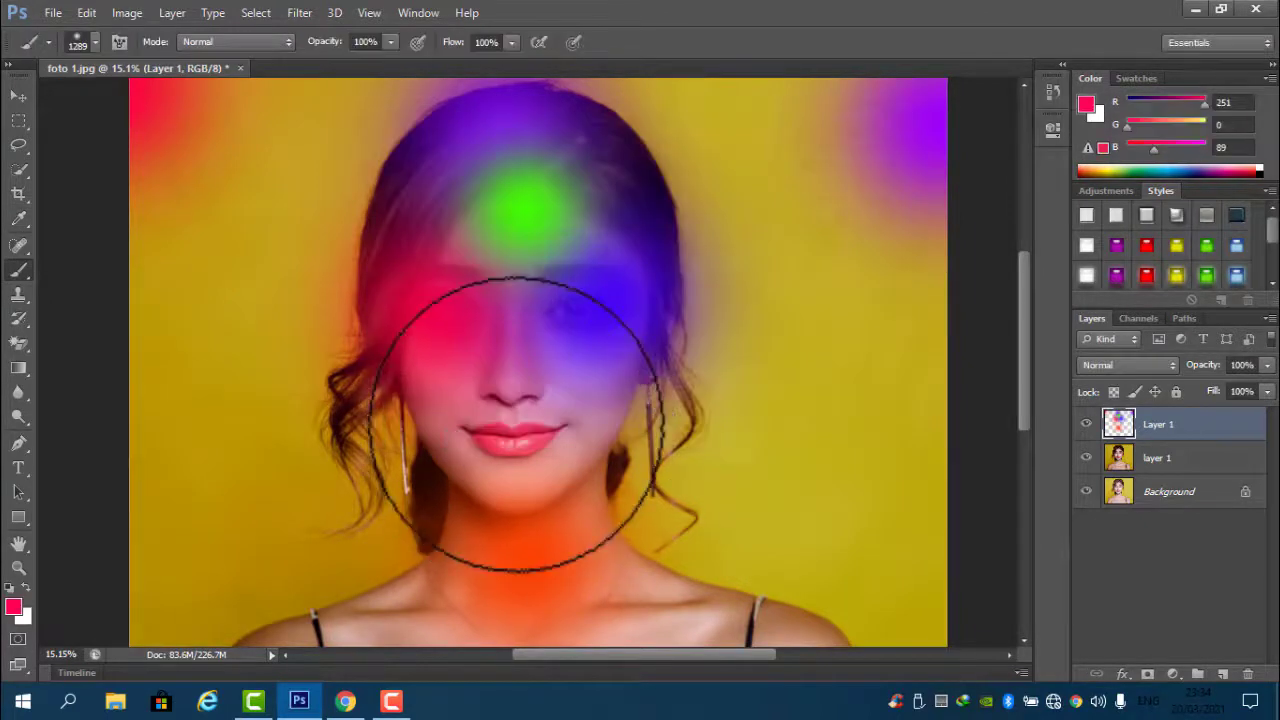
left_click(520, 425)
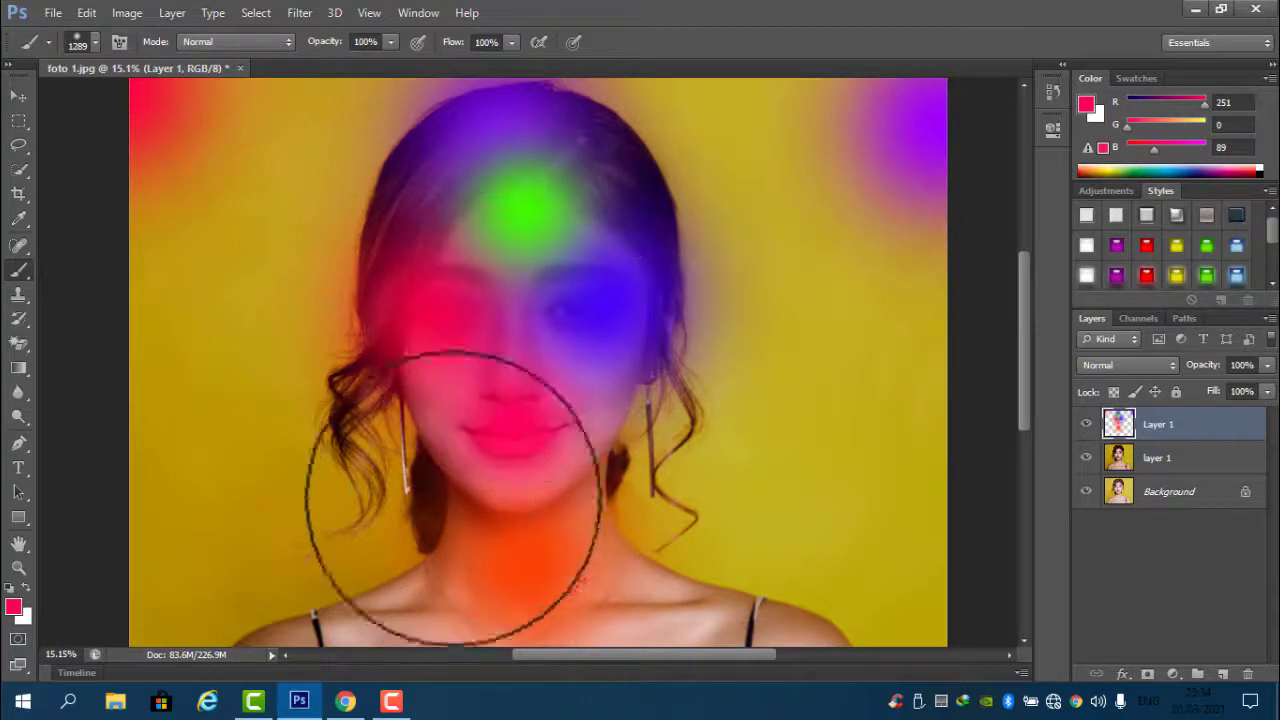
left_click(350, 590)
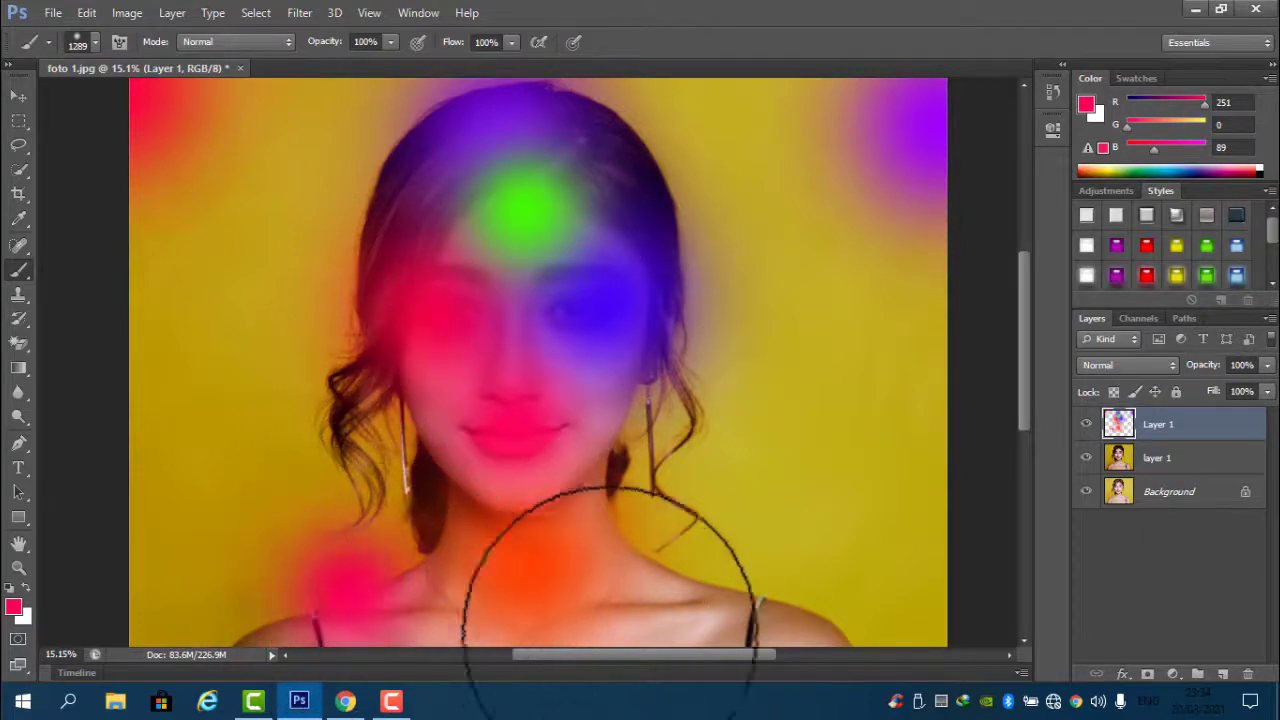
- Set the foreground colour to violet 8e00fb and the brush size to 1985 px, and paint a spot on the collarbone on the photo's right side
left_click(1086, 103)
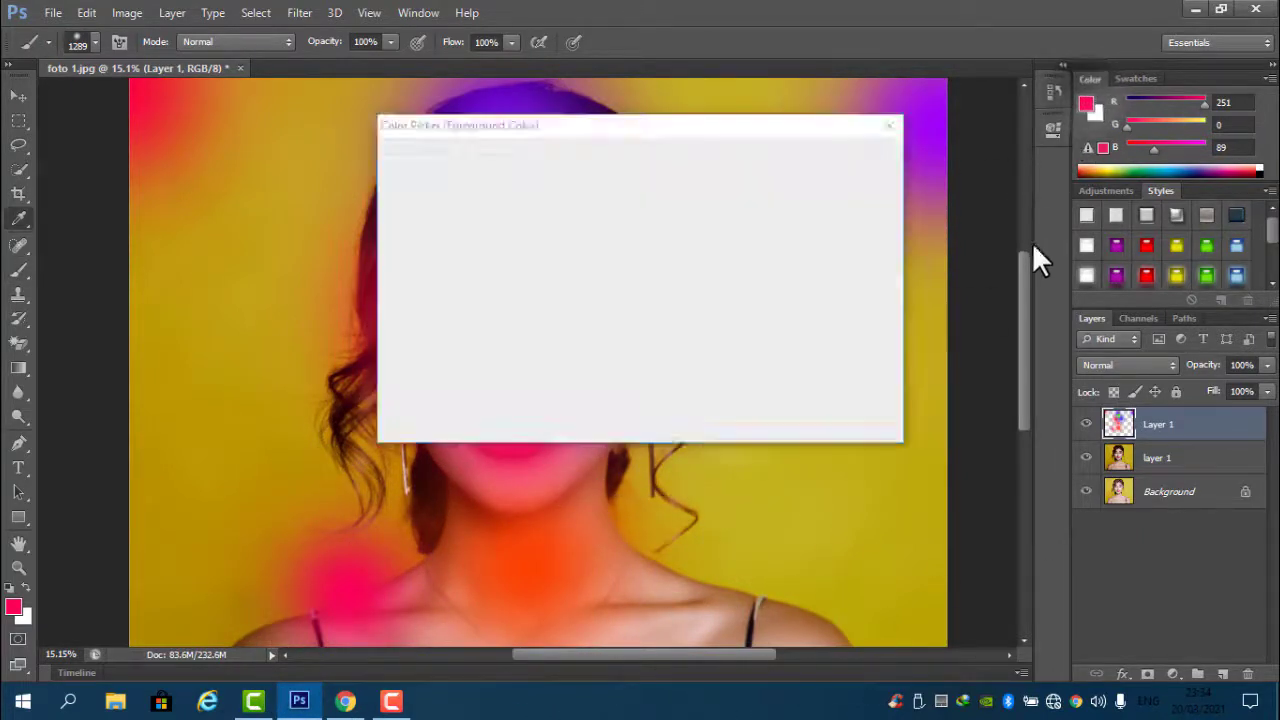
left_click(648, 226)
left_click(845, 157)
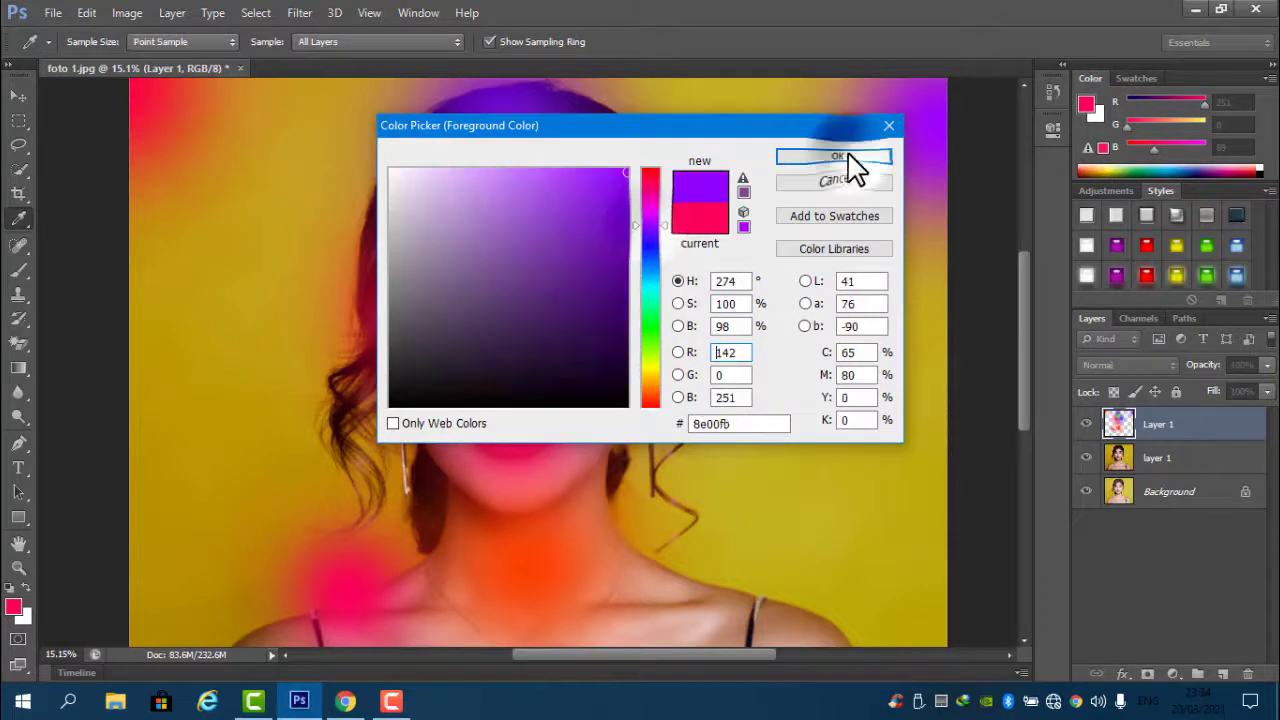
left_click_drag(1030, 315, 1043, 366)
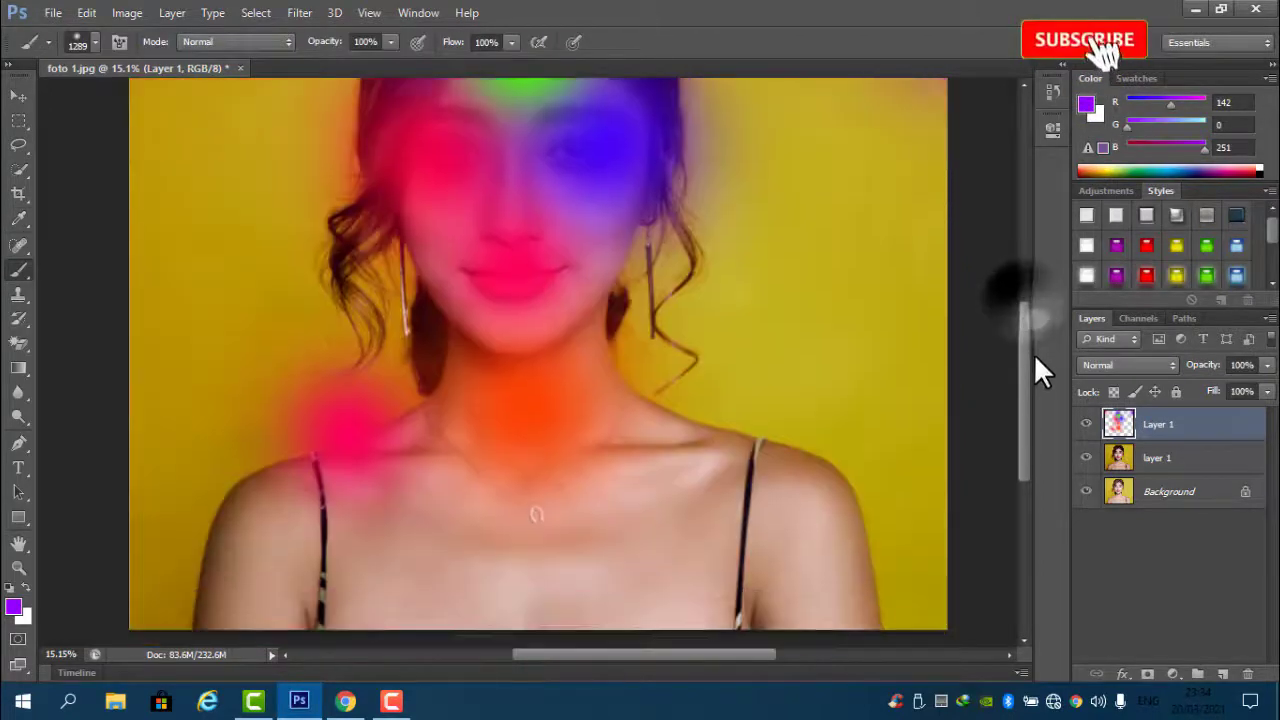
right_click(679, 391)
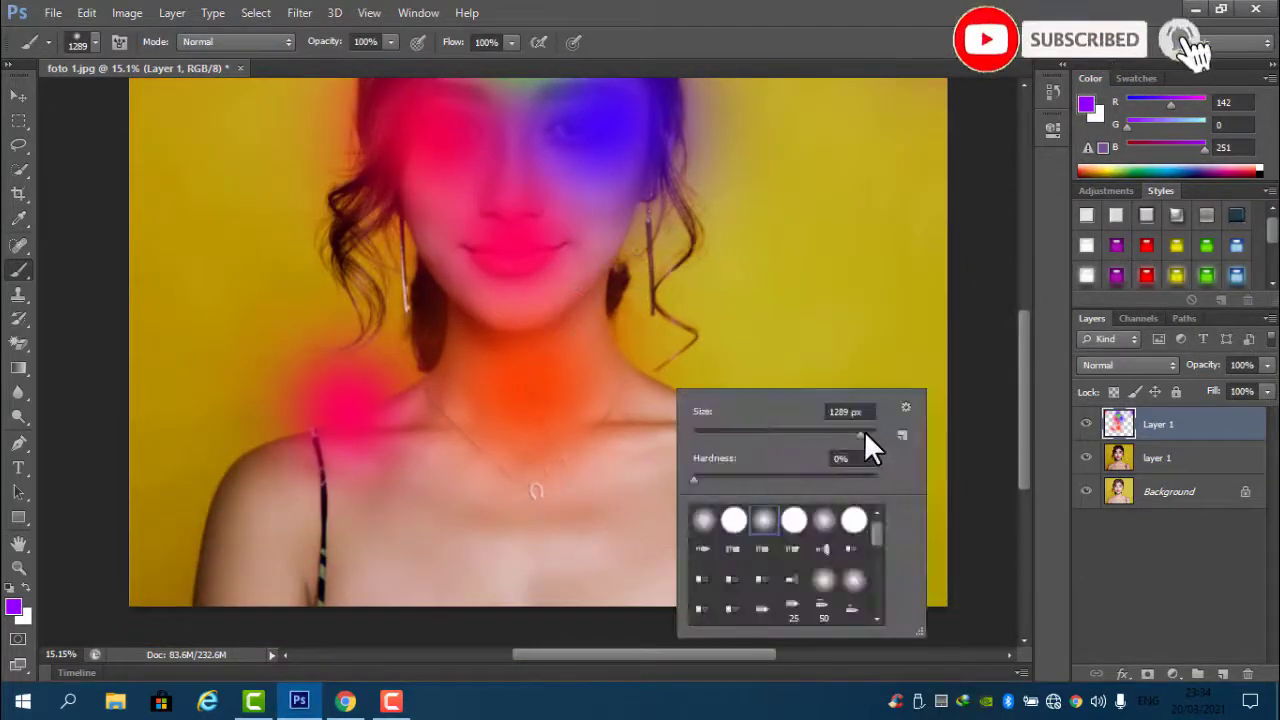
left_click_drag(862, 434, 865, 434)
key("Return")
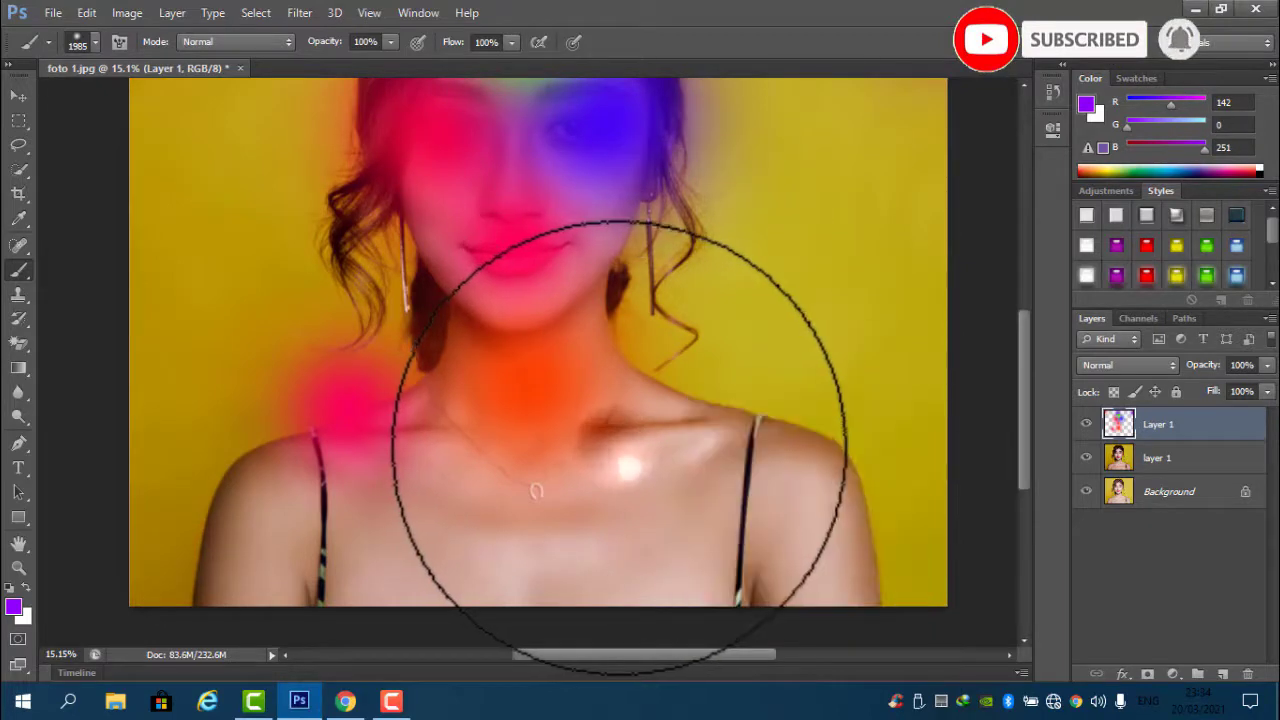
left_click(605, 445)
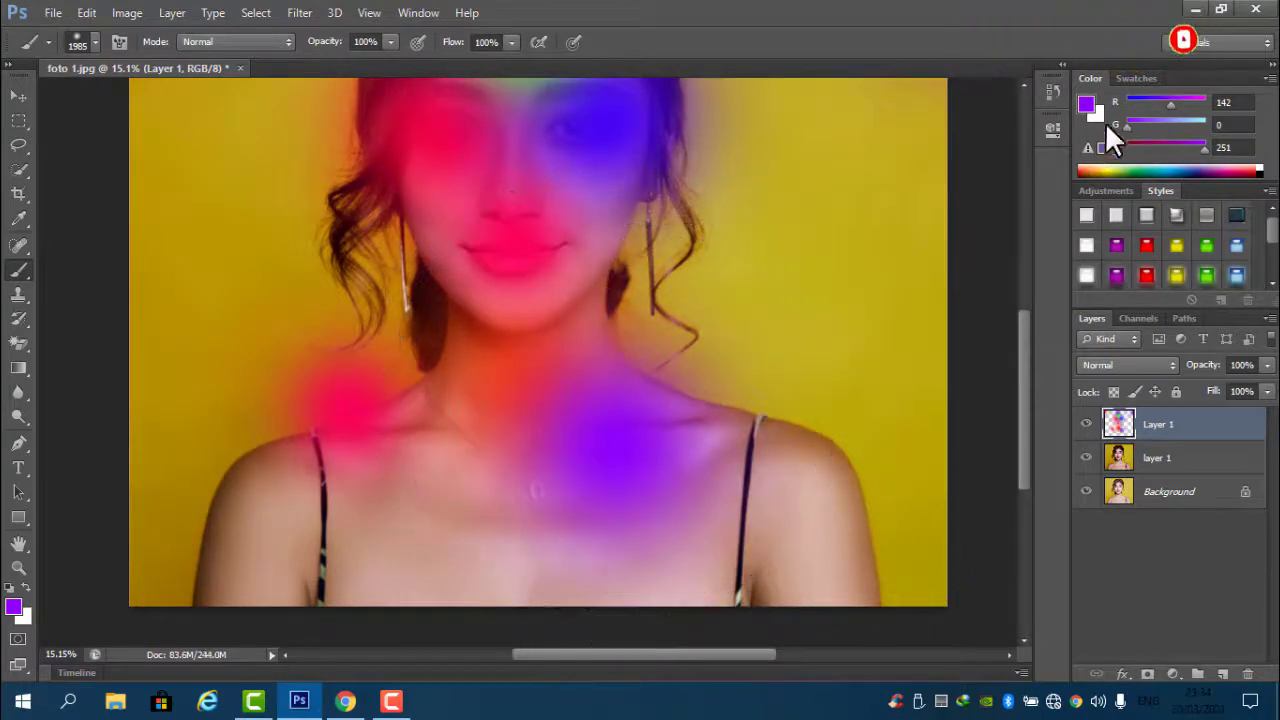
- Set the foreground colour to red (251, 0, 0) and paint soft spots on the chest's left side and in the photo's lower-right corner
left_click(1088, 103)
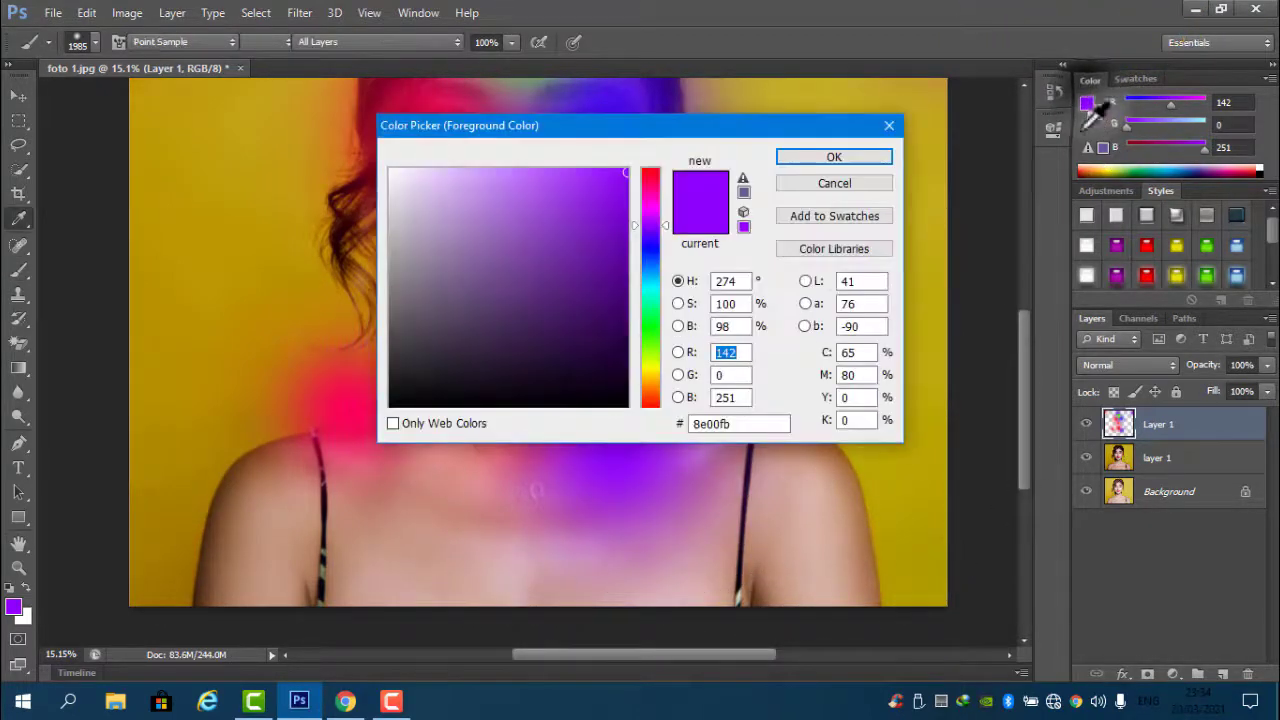
left_click(650, 170)
left_click(833, 157)
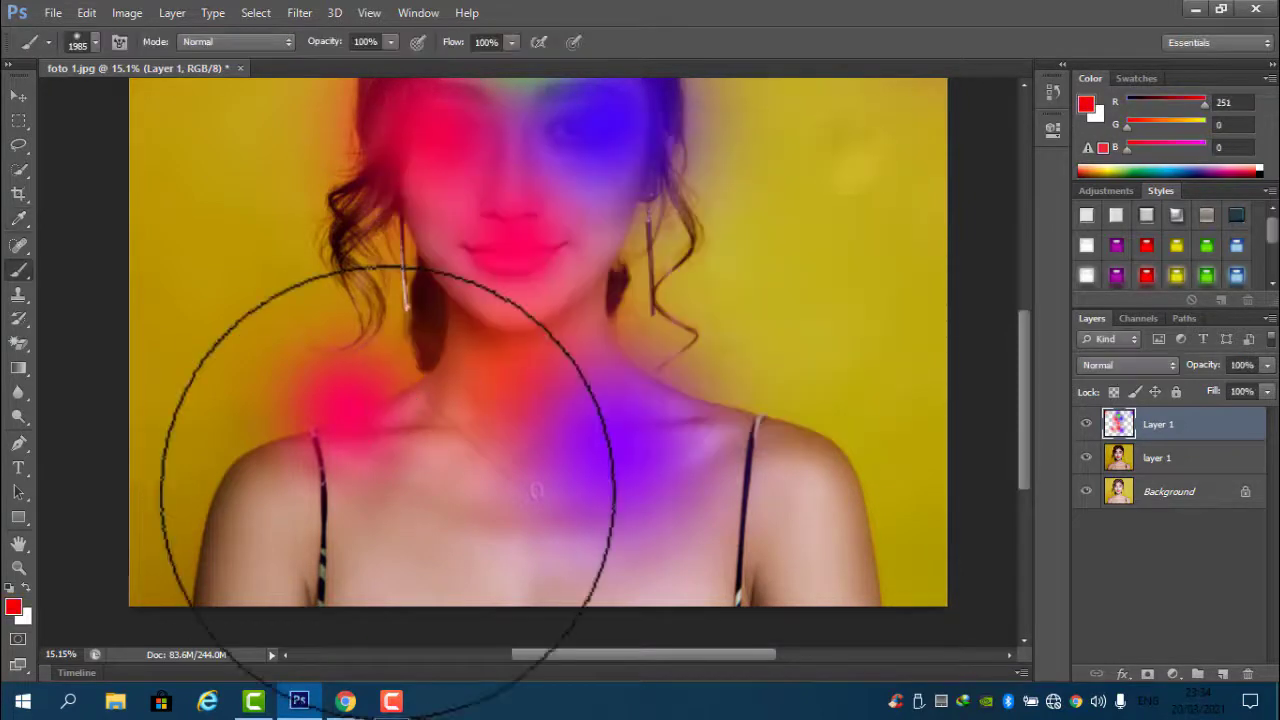
left_click(370, 478)
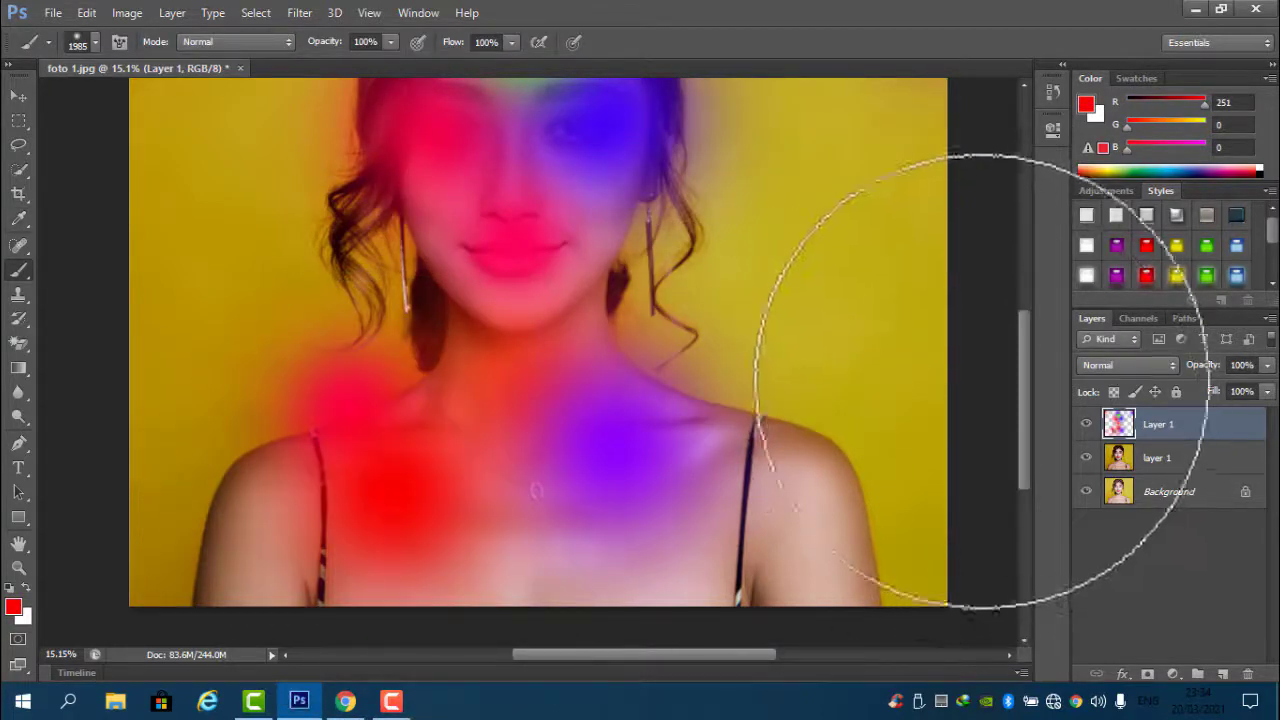
left_click(912, 545)
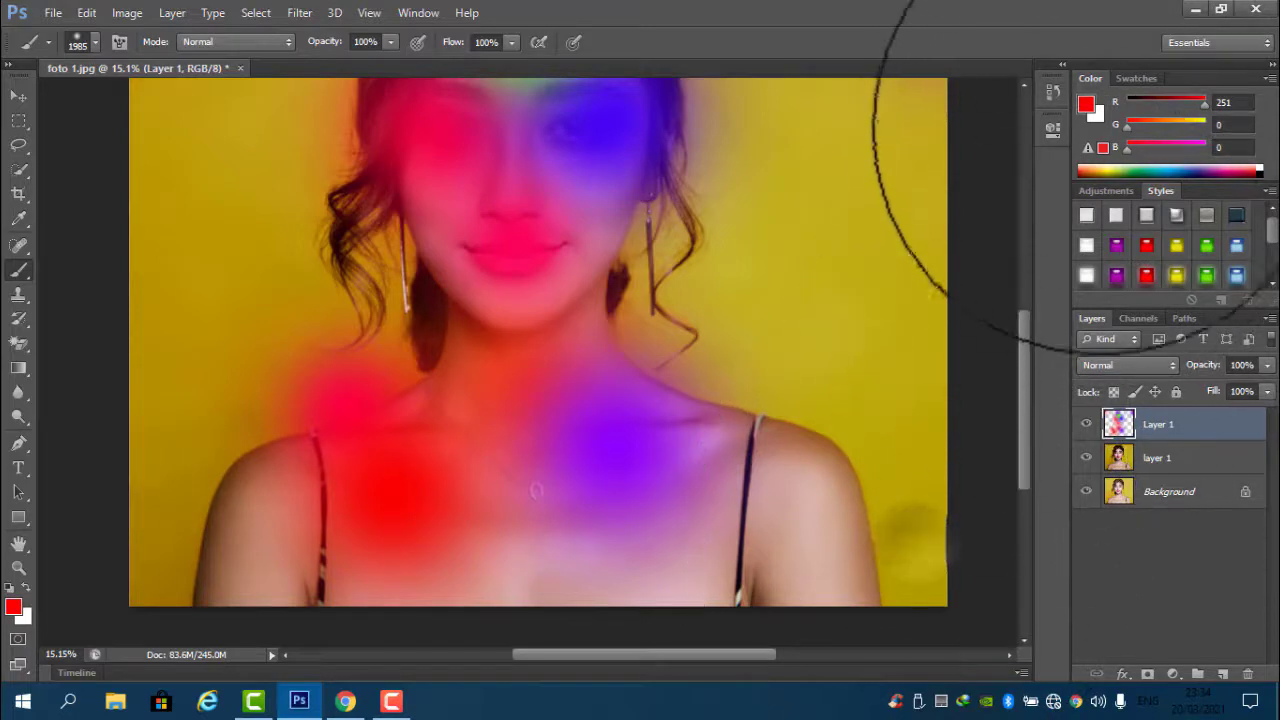
- Set the foreground colour to yellow fbec00 and paint one soft spot in the photo's lower-left corner
left_click(1084, 103)
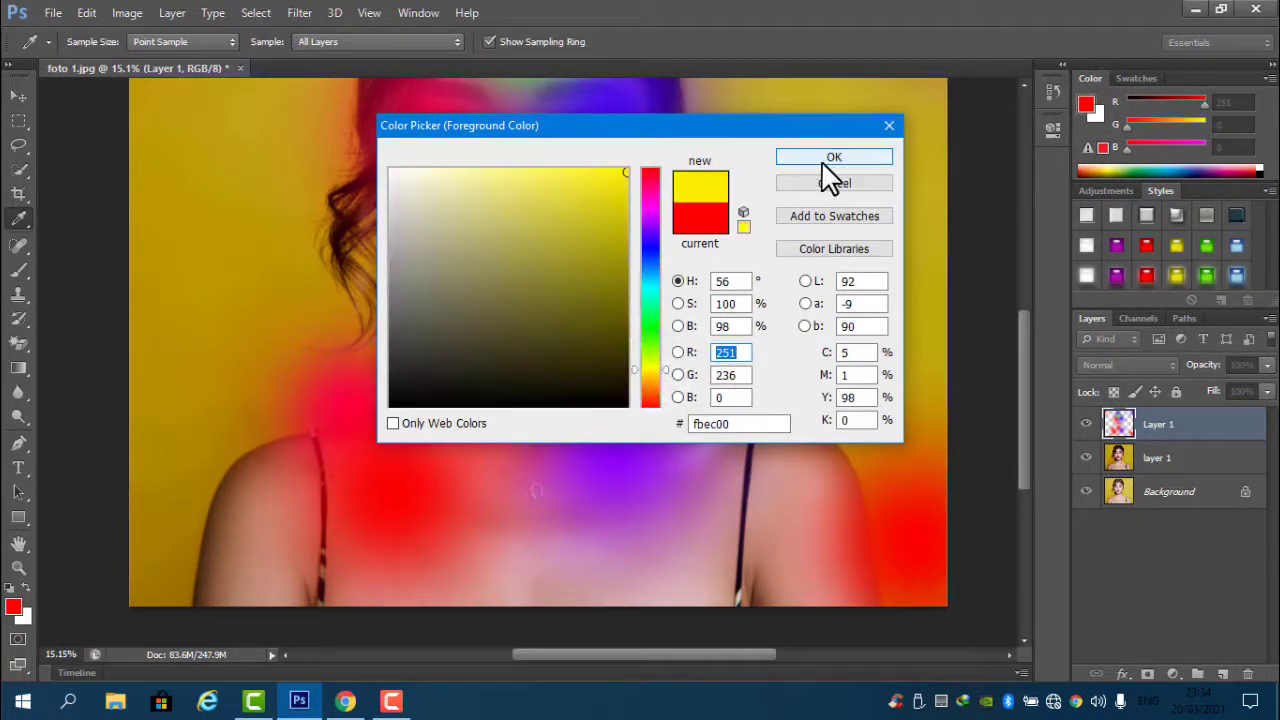
key("b")
key("Return")
left_click(200, 540)
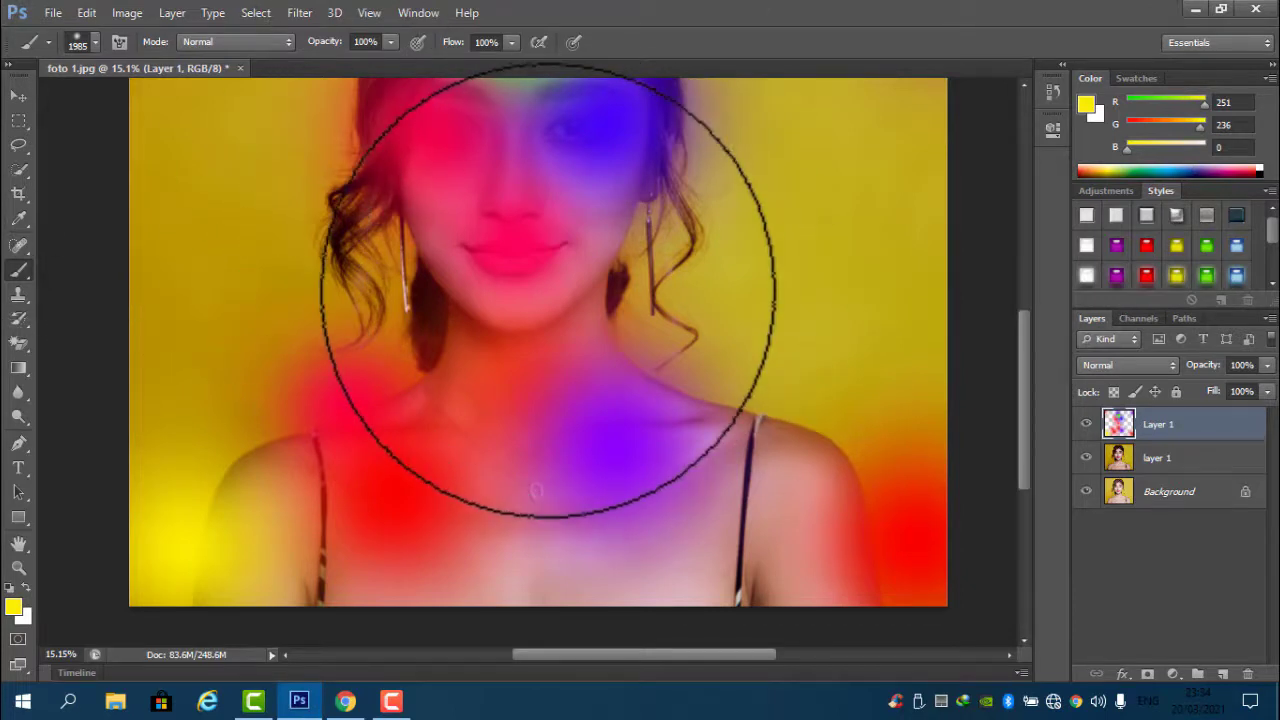
- Set the blend mode of the painted colour-spot layer to Overlay
scroll(547, 291, "down", 1)
scroll(546, 266, "down", 1)
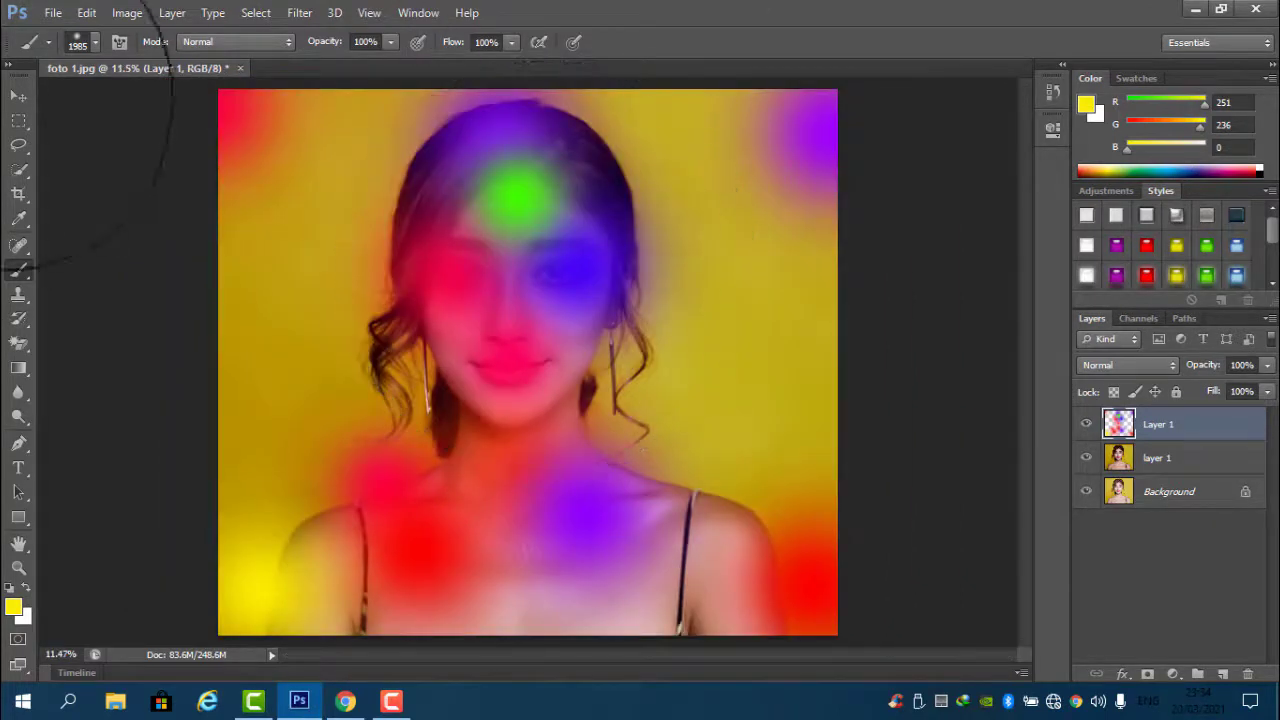
left_click(17, 97)
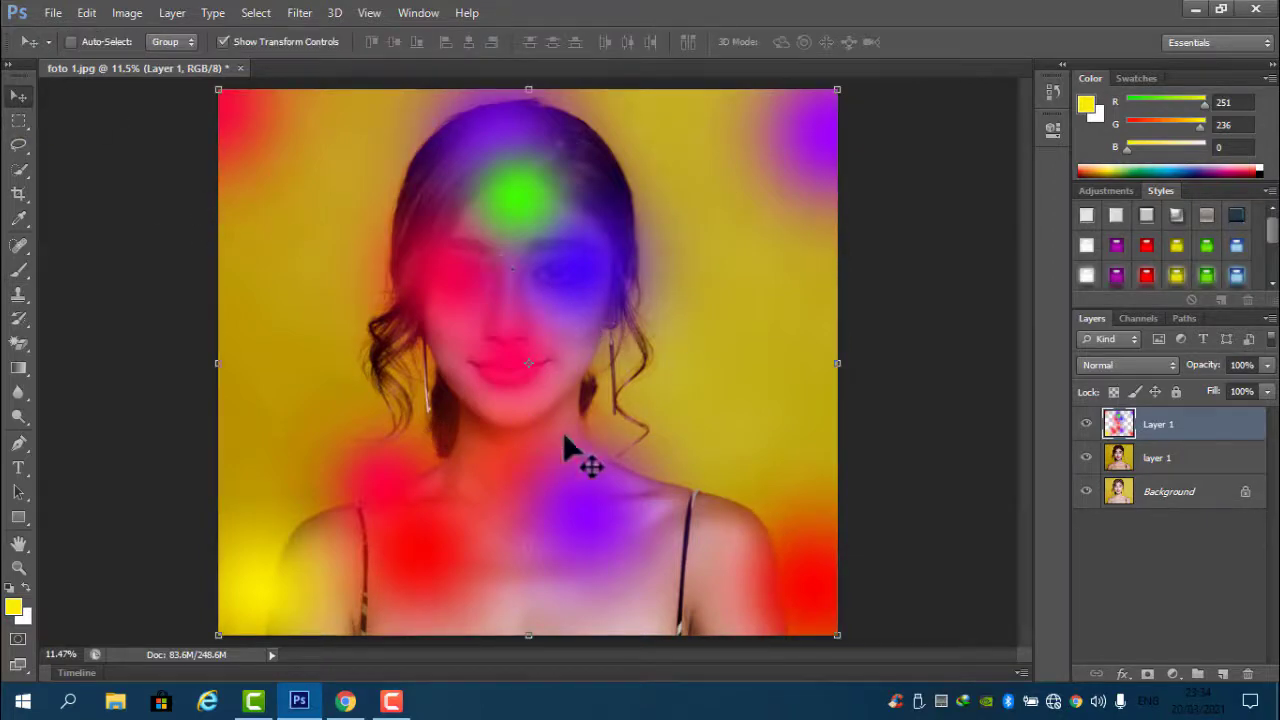
scroll(487, 296, "up", 3)
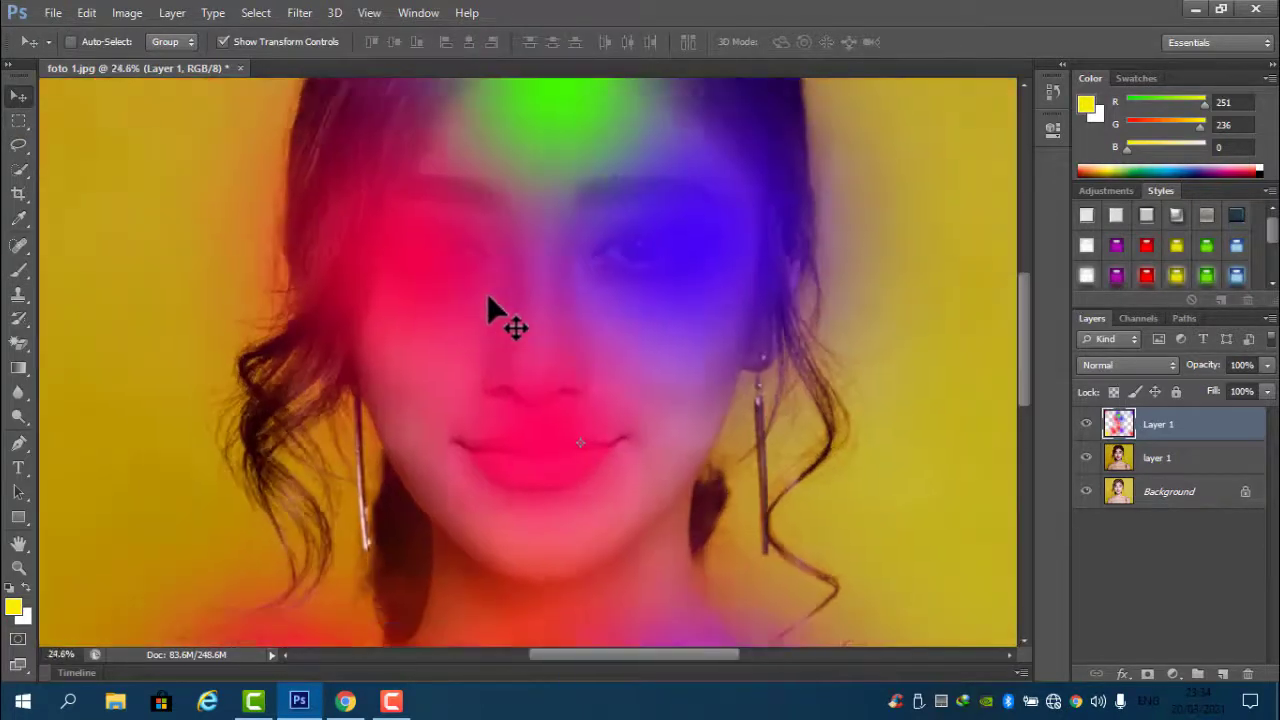
scroll(487, 293, "down", 2)
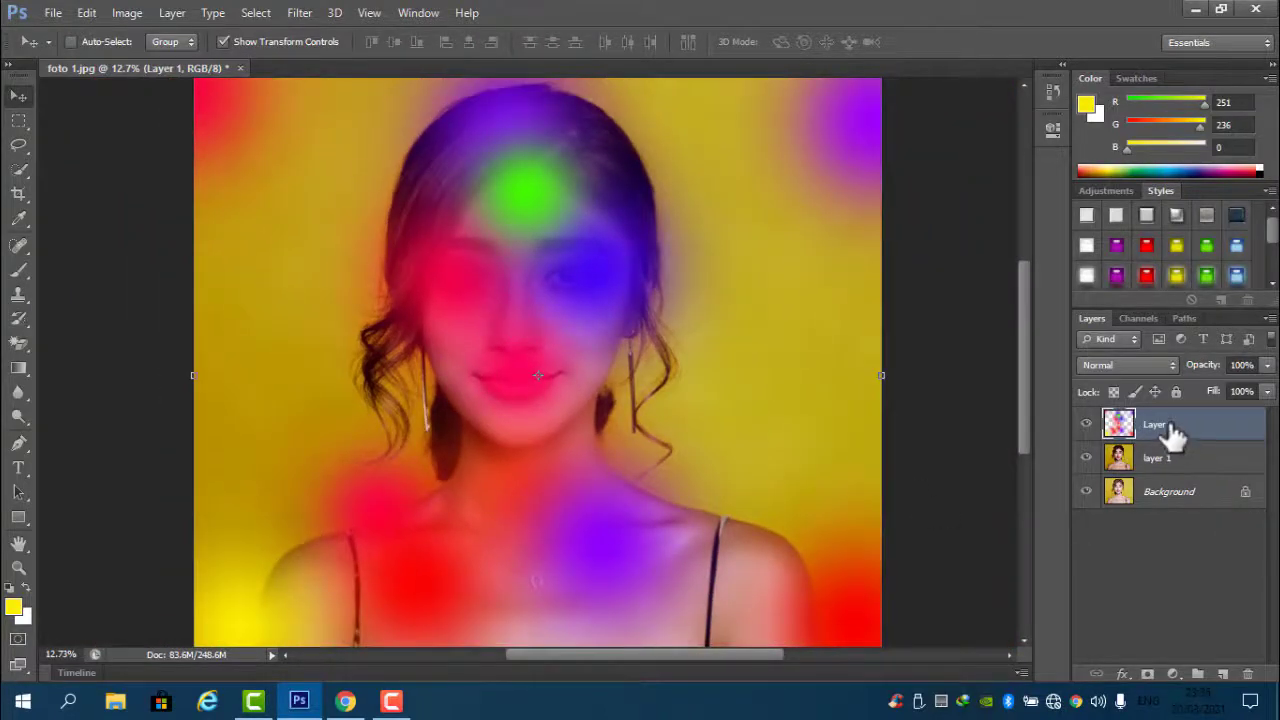
left_click(1165, 366)
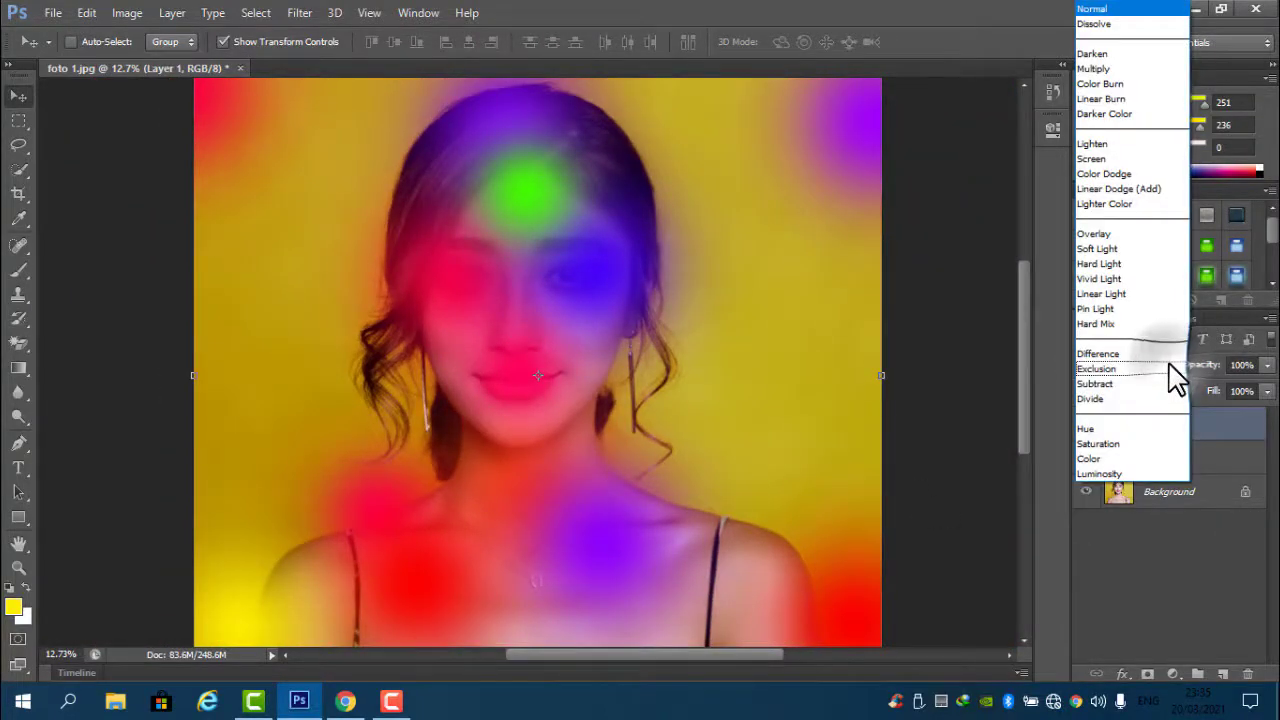
left_click(1113, 236)
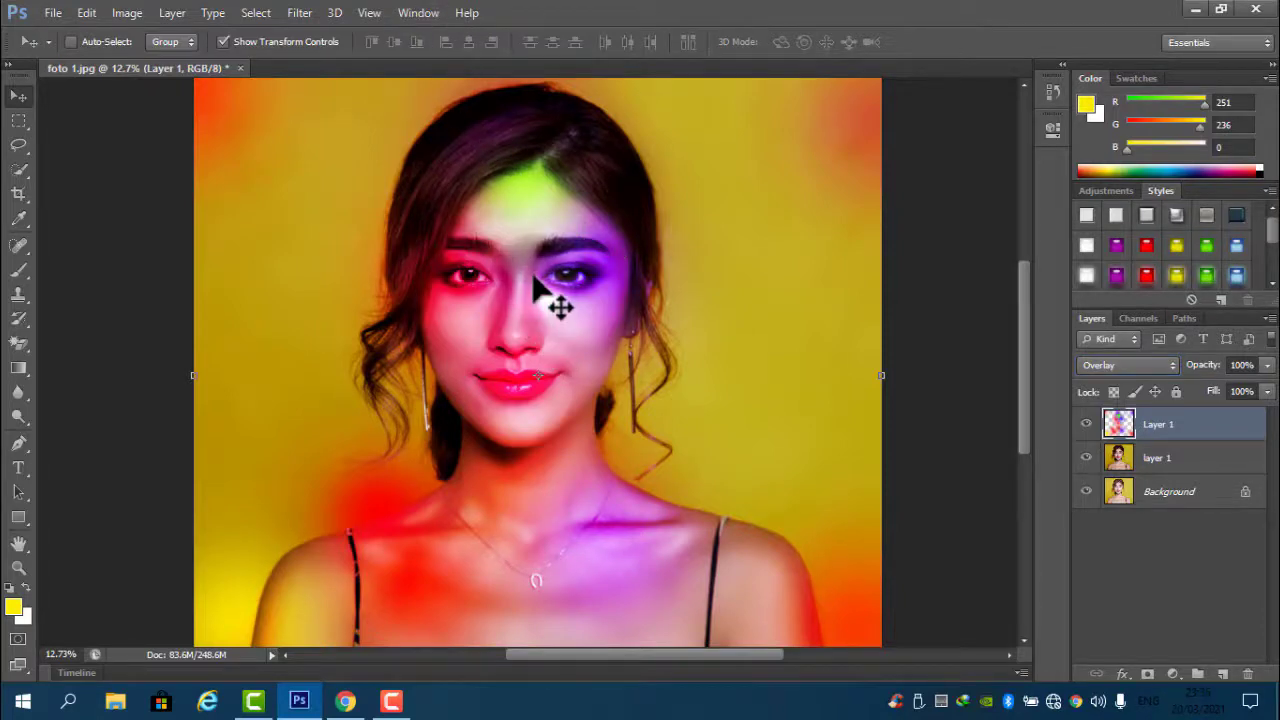
- Try the colour-spot layer at 90% opacity, and restore it to 100%
scroll(530, 290, "up", 5)
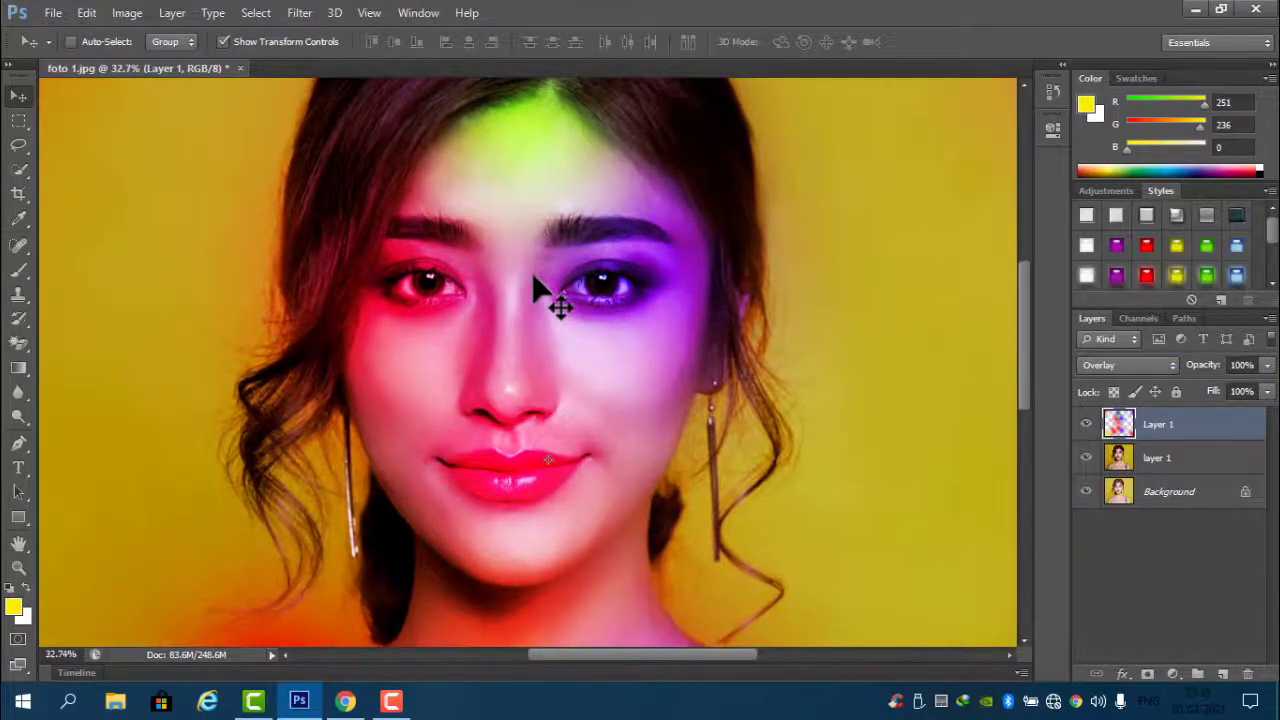
scroll(540, 290, "up", 2)
scroll(540, 290, "down", 3)
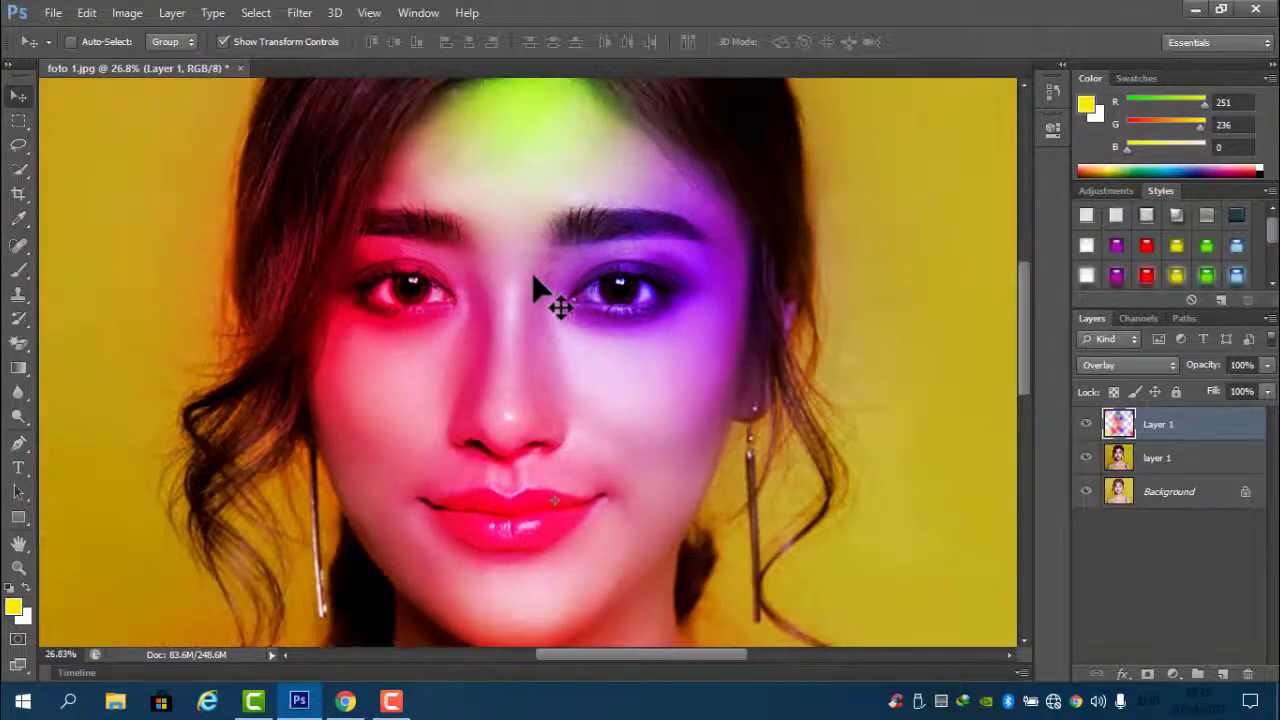
left_click_drag(1267, 366, 1249, 400)
scroll(680, 414, "down", 5)
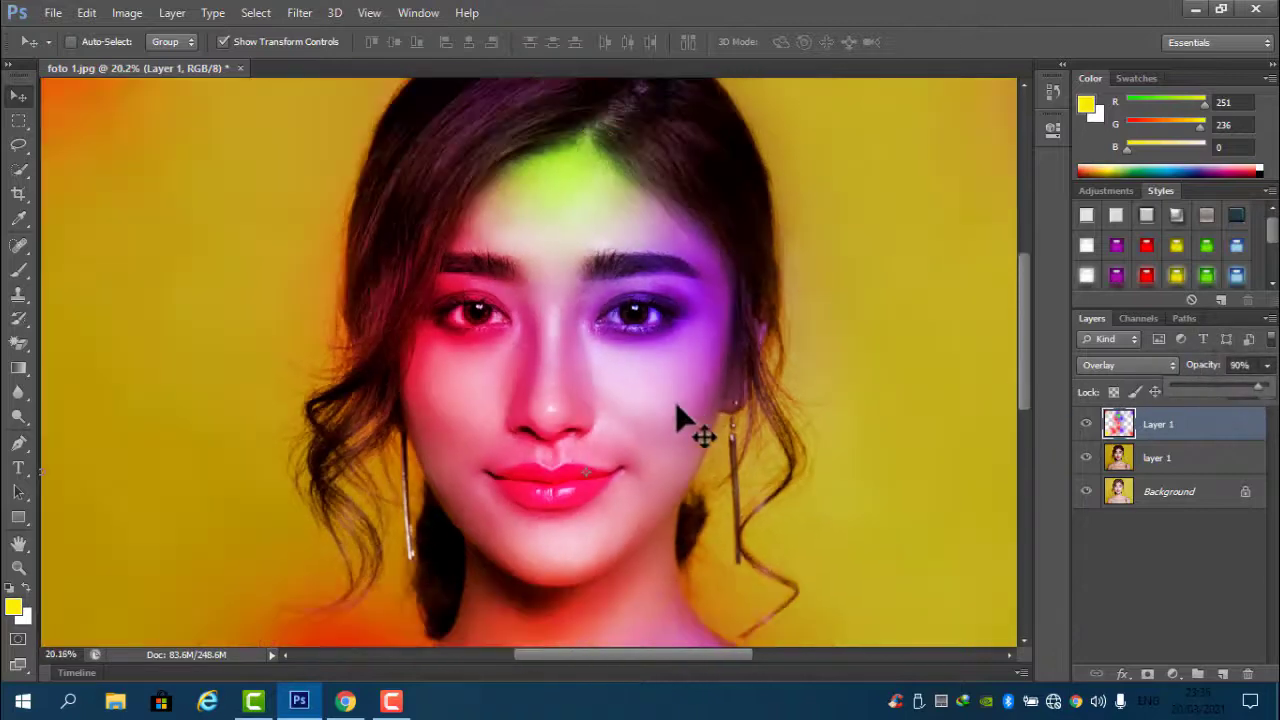
scroll(557, 575, "up", 2)
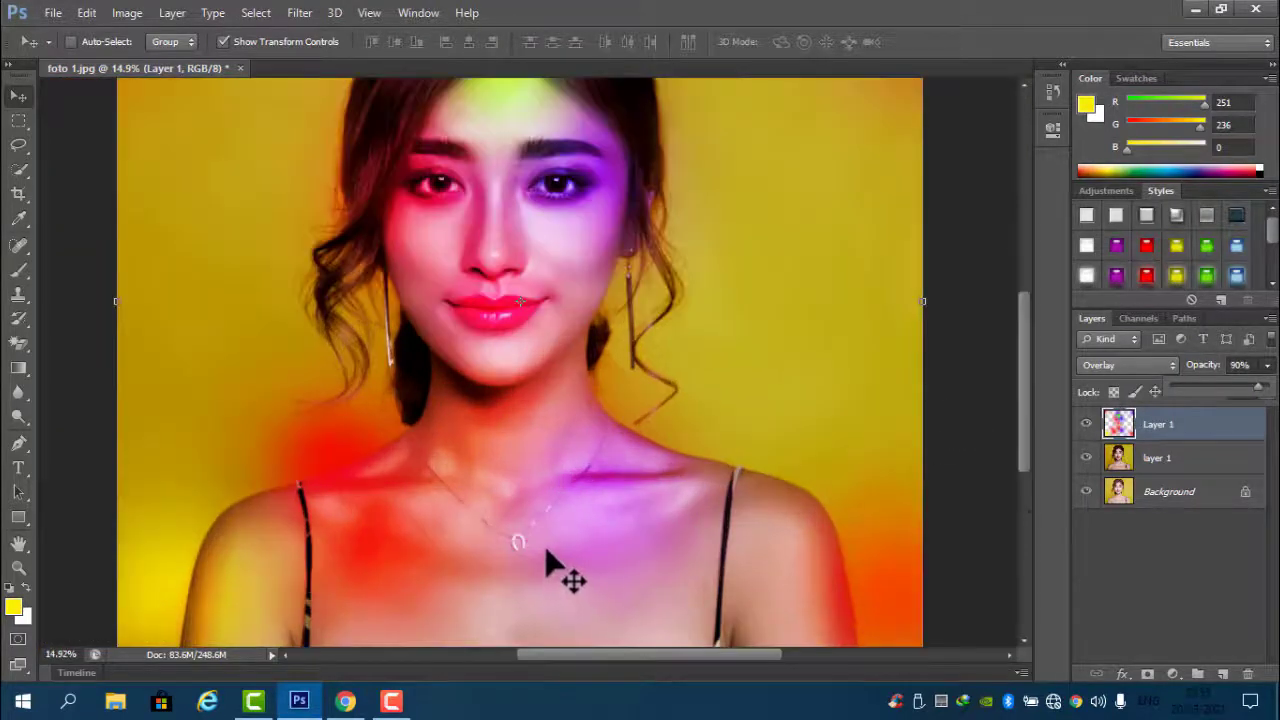
left_click_drag(1262, 400, 1270, 400)
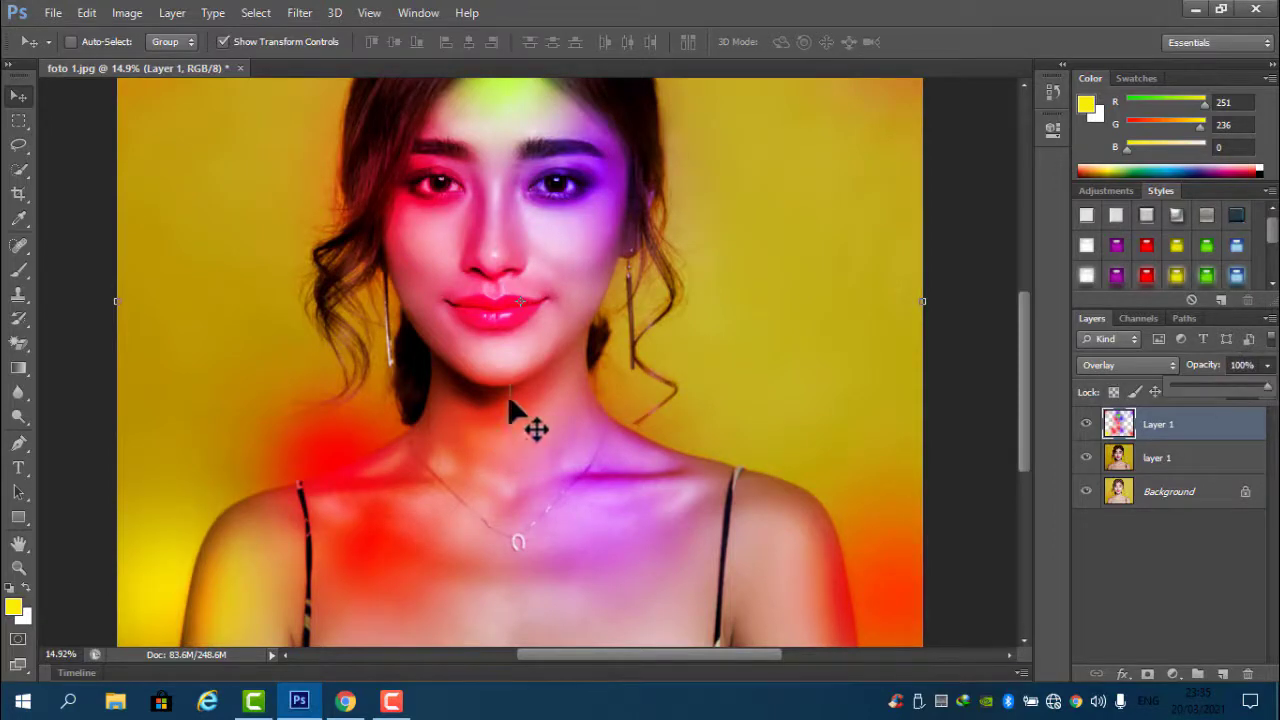
- Shift the colour-spot layer slightly down and left, and stretch it upward to 104.57% height past the photo's top edge
left_click_drag(480, 363, 537, 423)
scroll(534, 263, "down", 2)
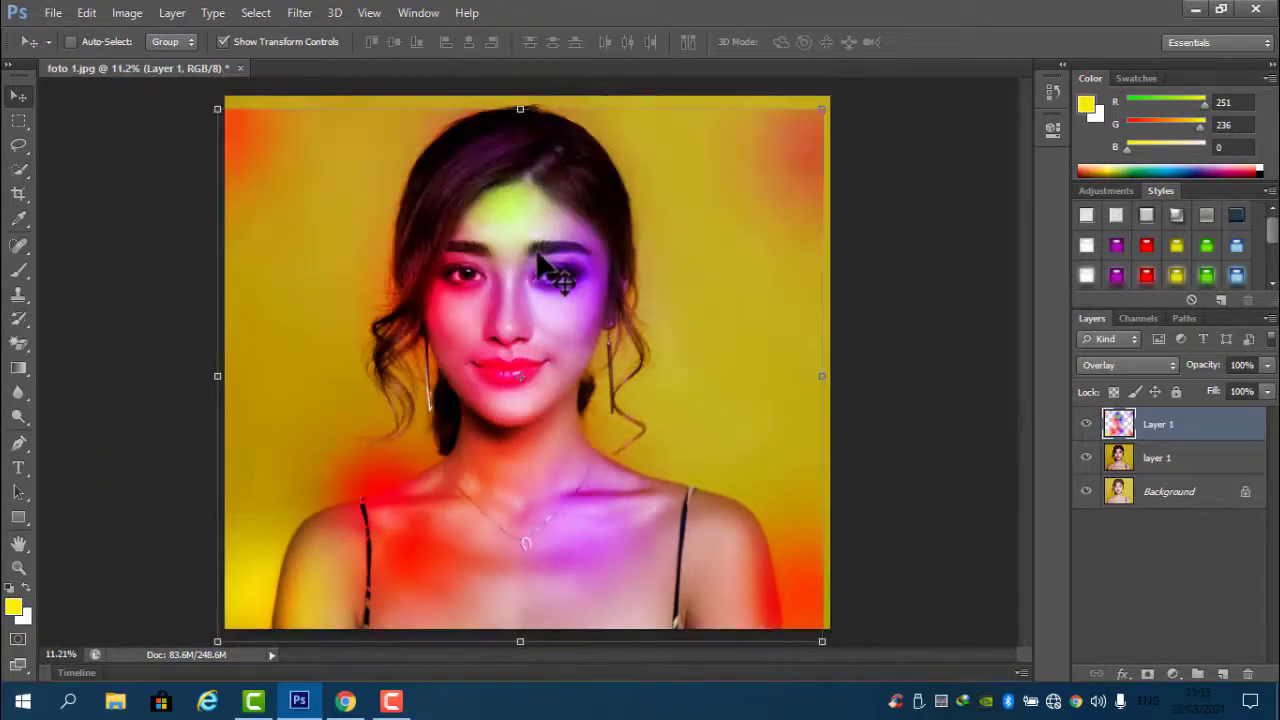
scroll(540, 262, "up", 1)
scroll(540, 258, "down", 1)
left_click_drag(518, 112, 521, 86)
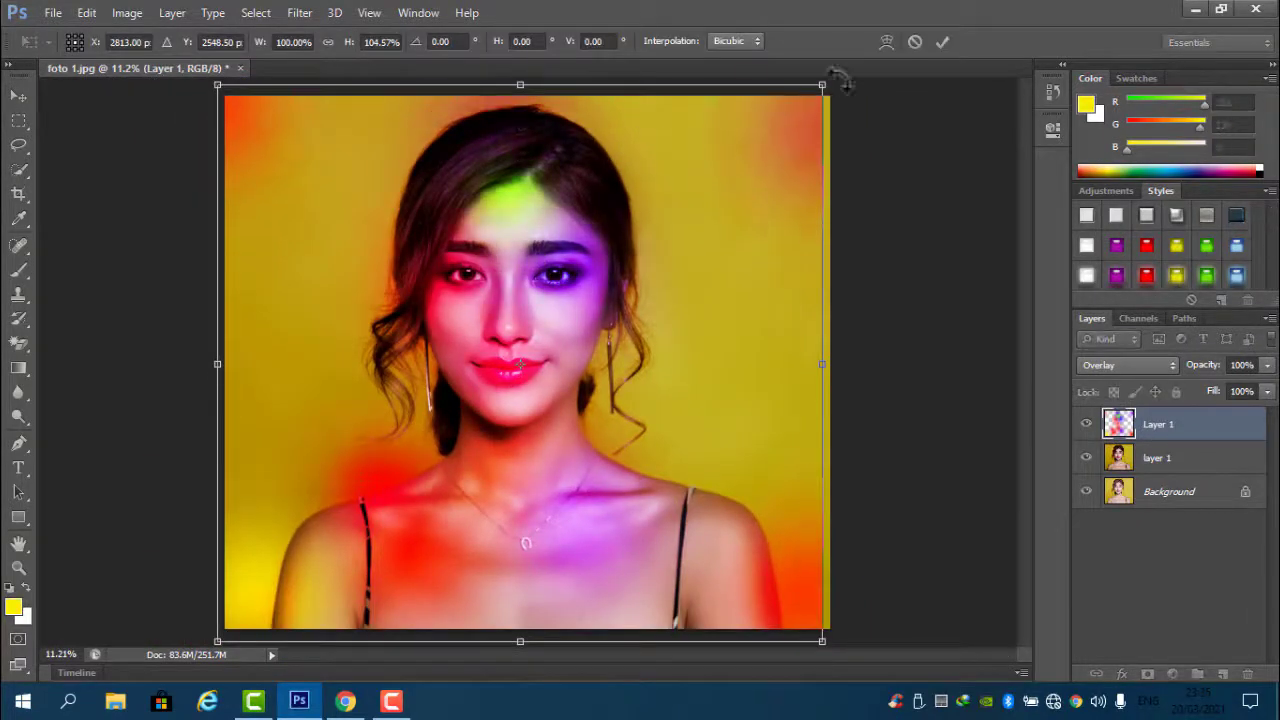
left_click(942, 42)
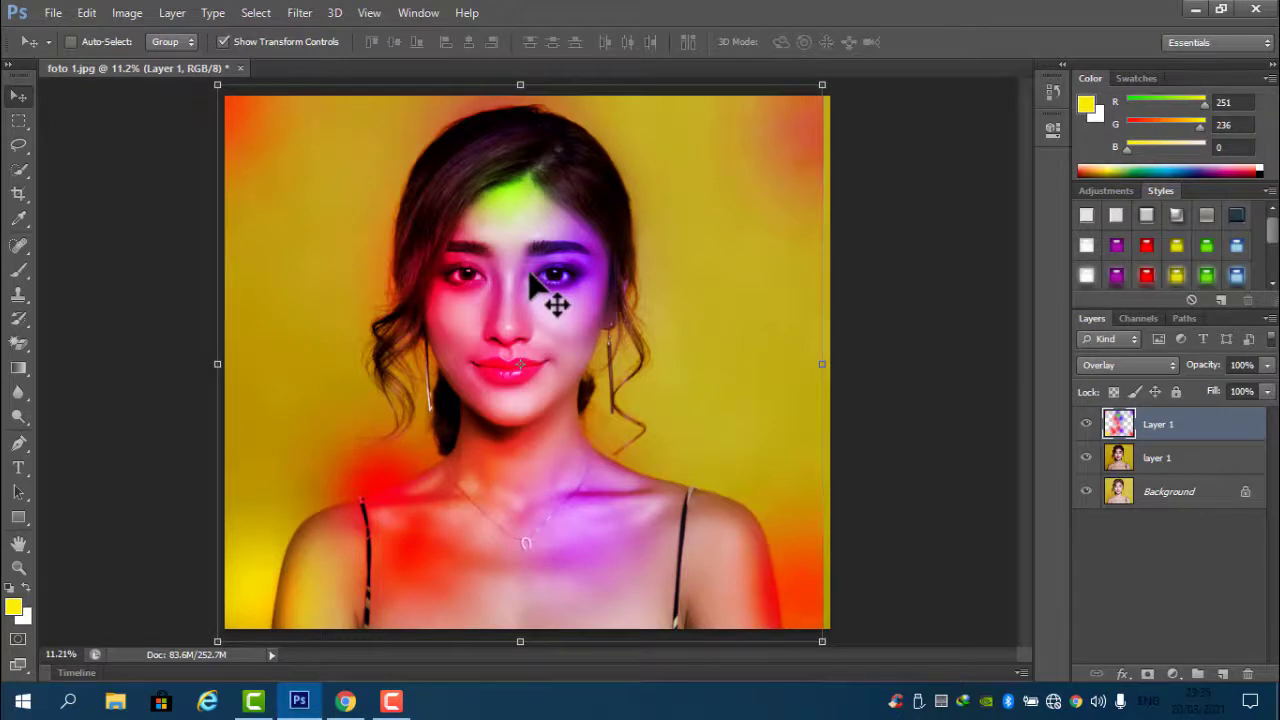
- Compare the portrait with the colour-spot layer, the darkened duplicate and the Background switched off in turn
scroll(531, 280, "up", 1)
scroll(557, 322, "up", 1)
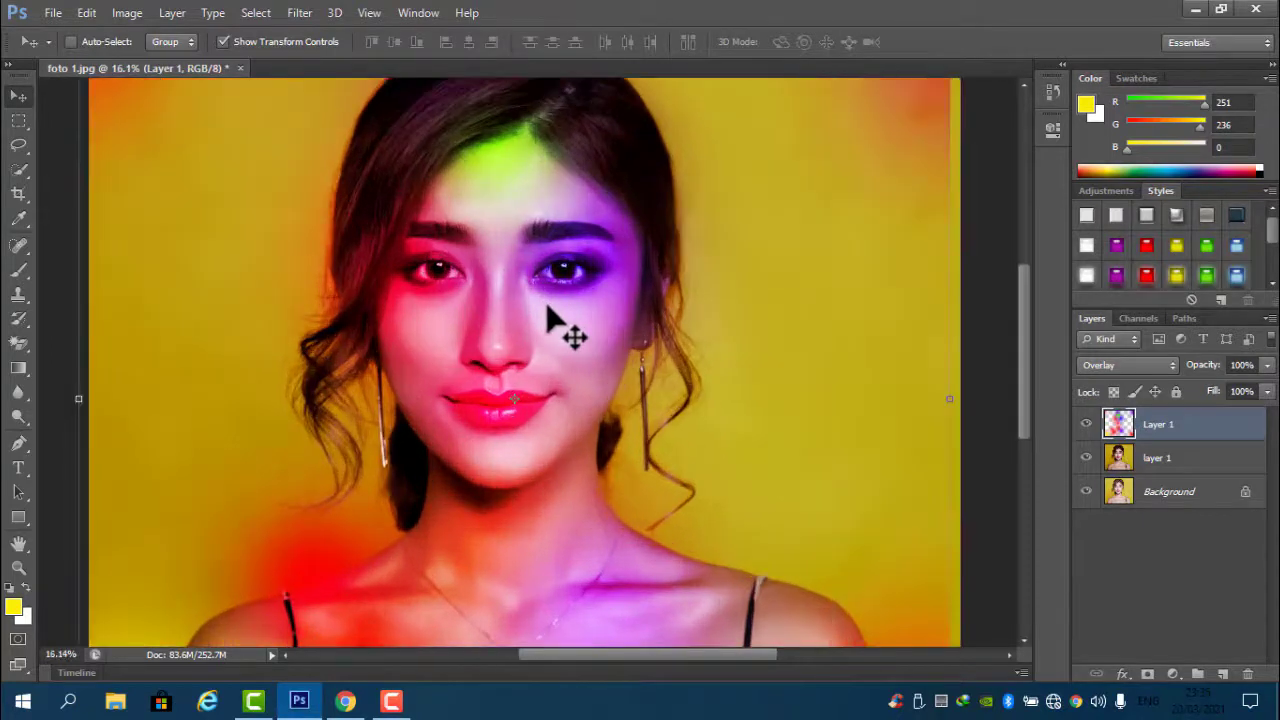
left_click(1087, 425)
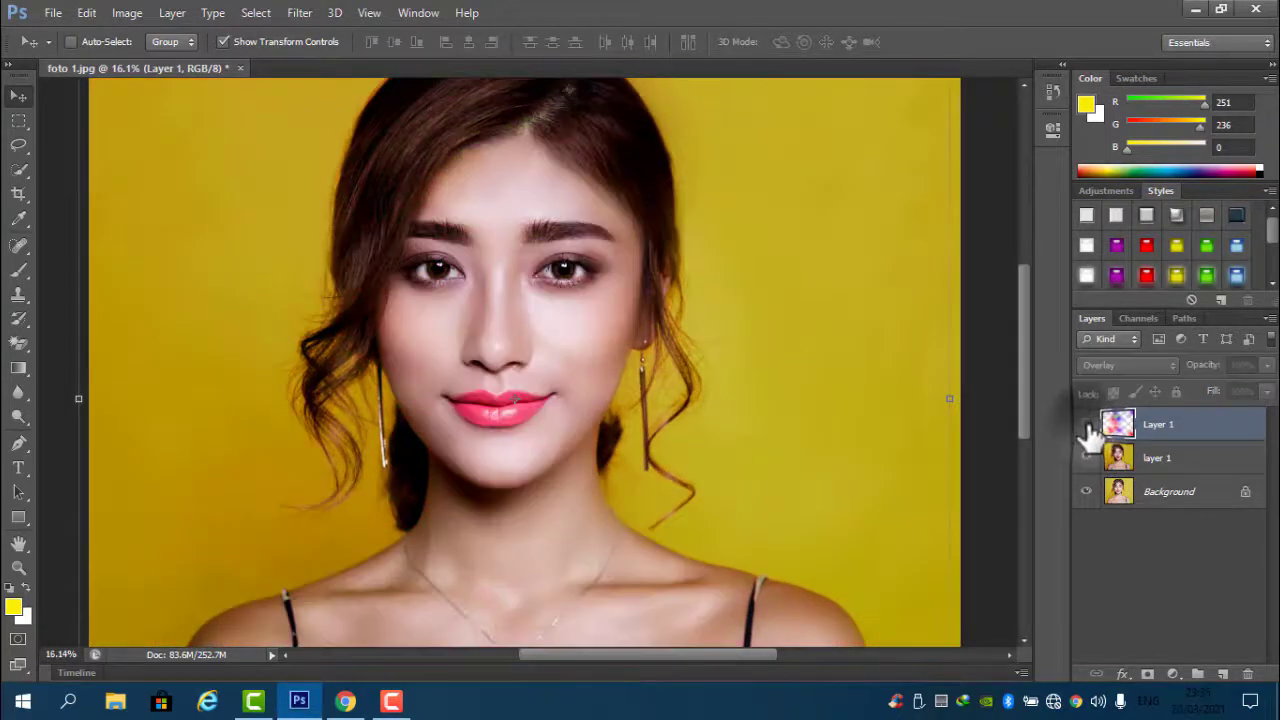
left_click(1087, 425)
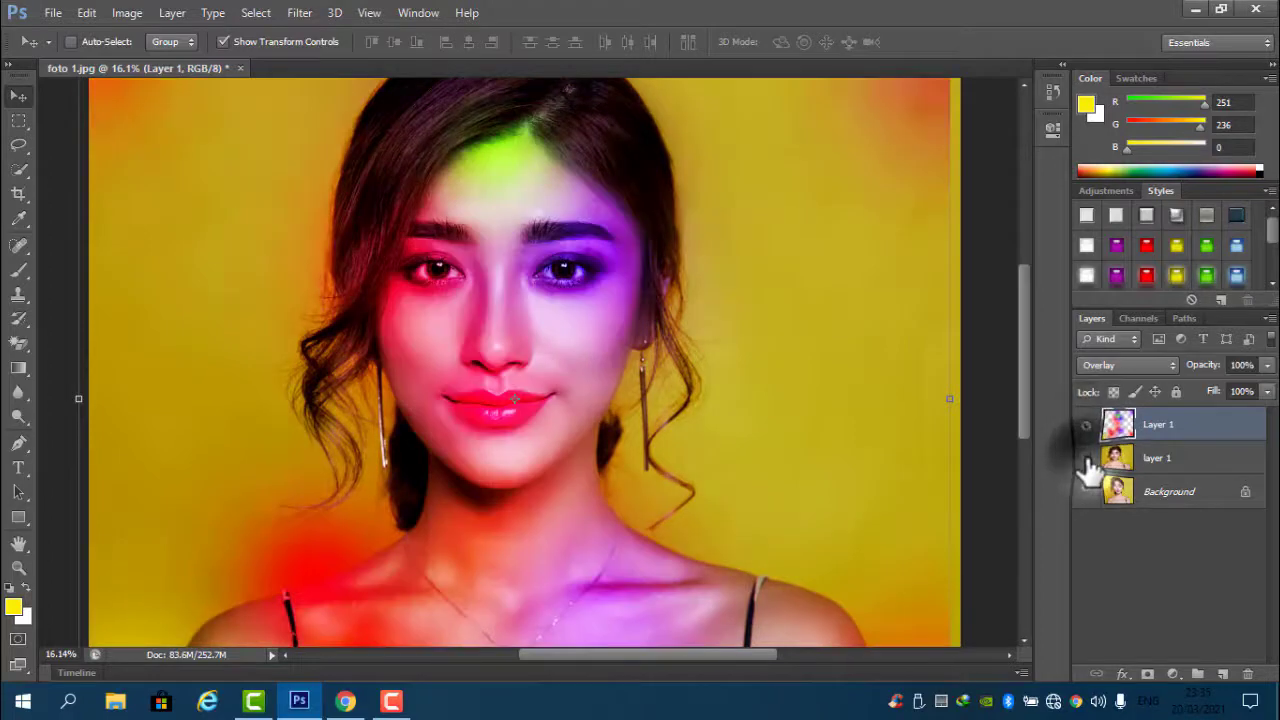
left_click(1087, 458)
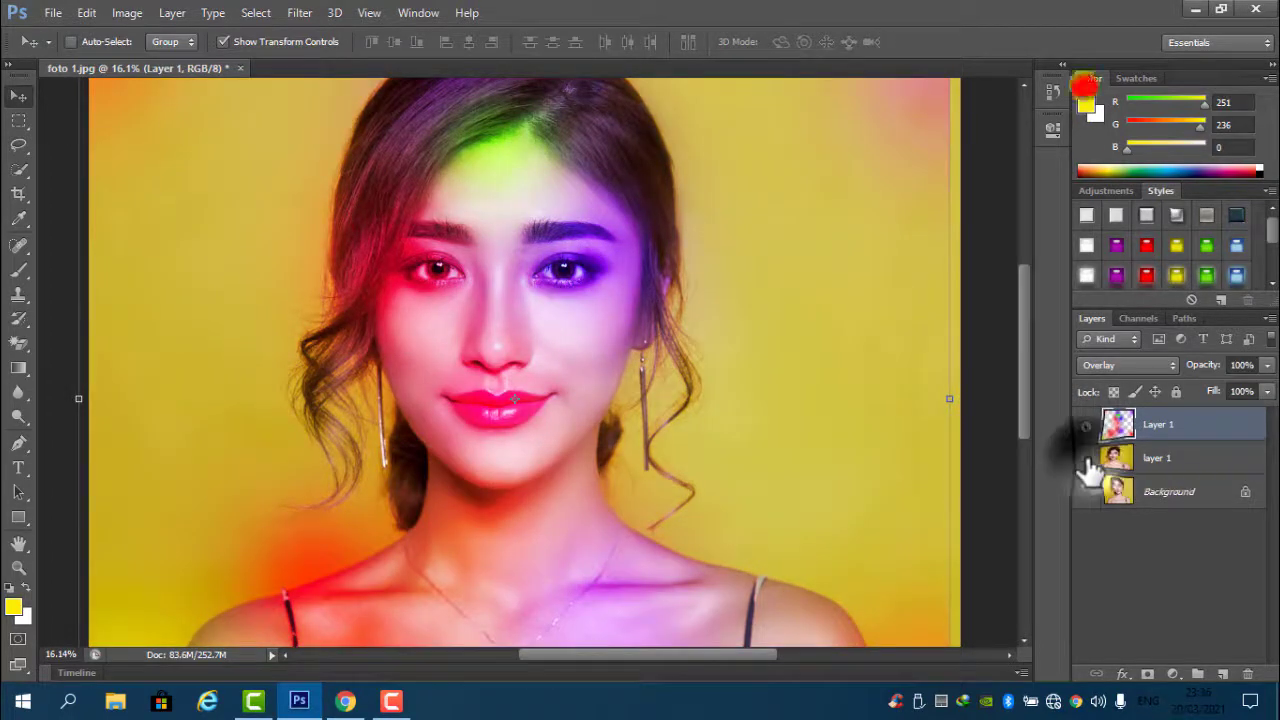
left_click(1087, 458)
left_click(1092, 493)
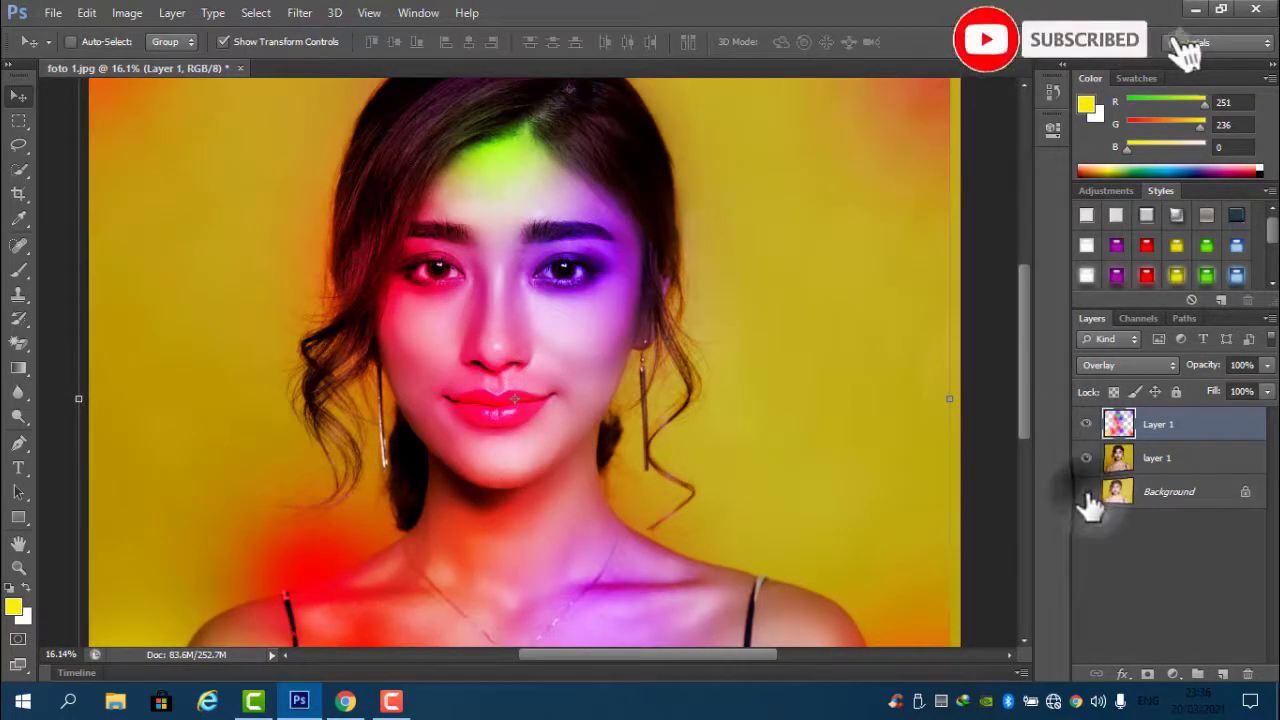
left_click(1087, 458)
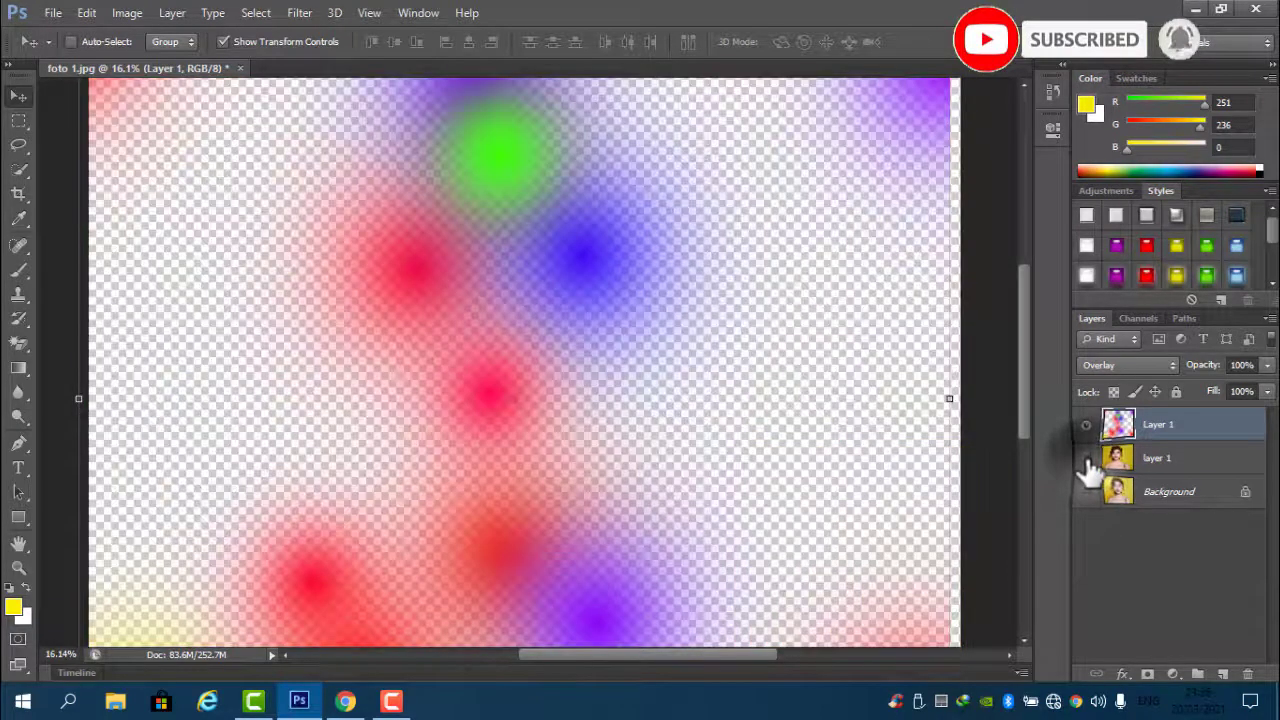
left_click(1087, 458)
left_click(1087, 424)
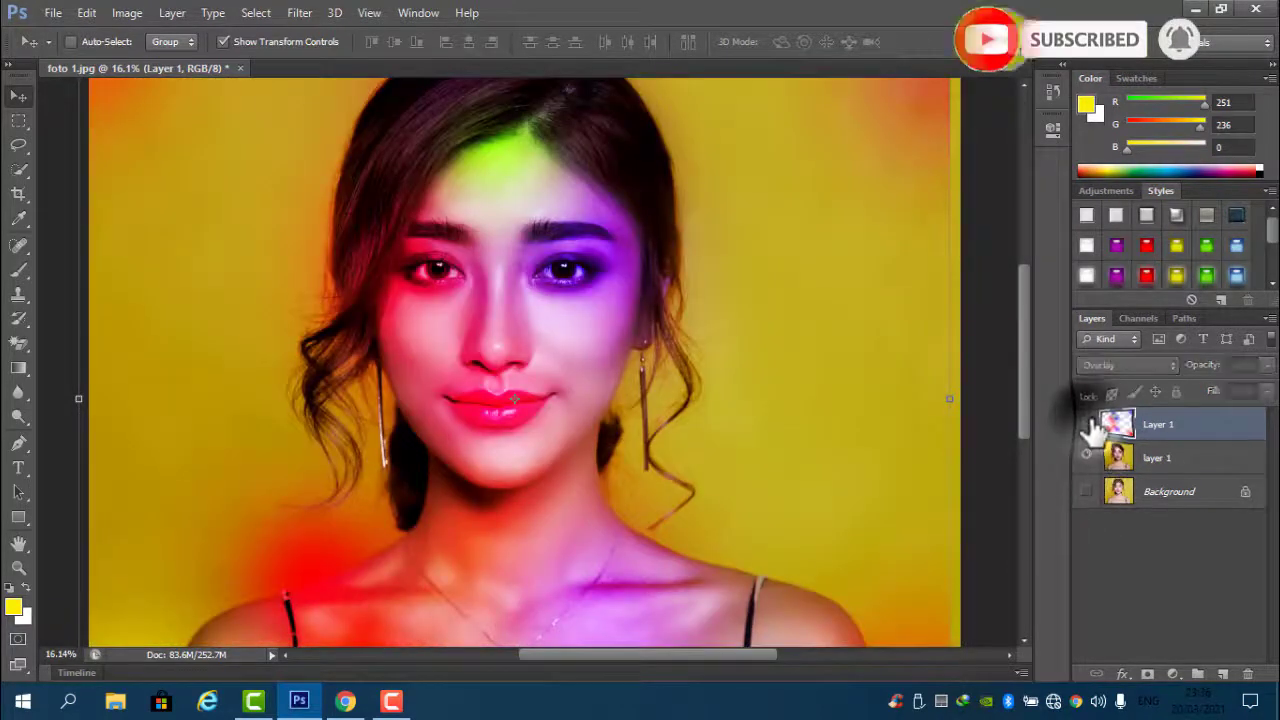
left_click(1087, 424)
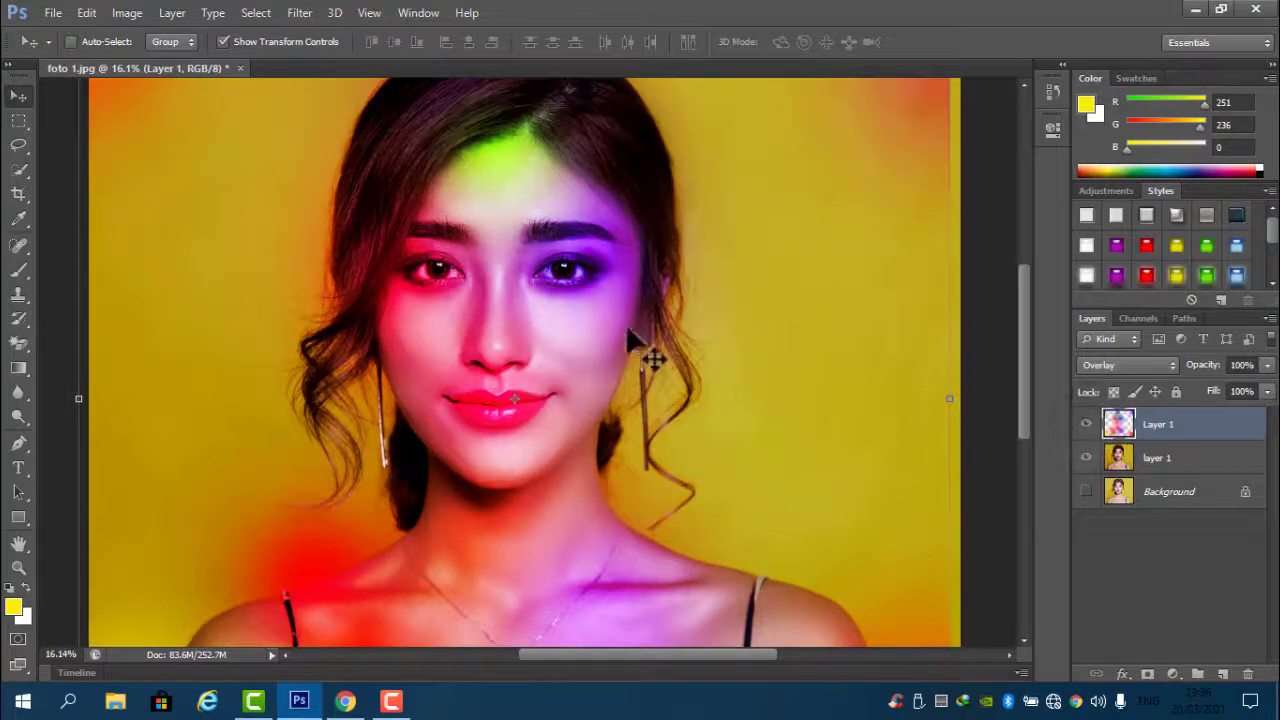
- Hide the darkened duplicate layer 1 and show the original Background beneath the colour spots
key("ctrl+0")
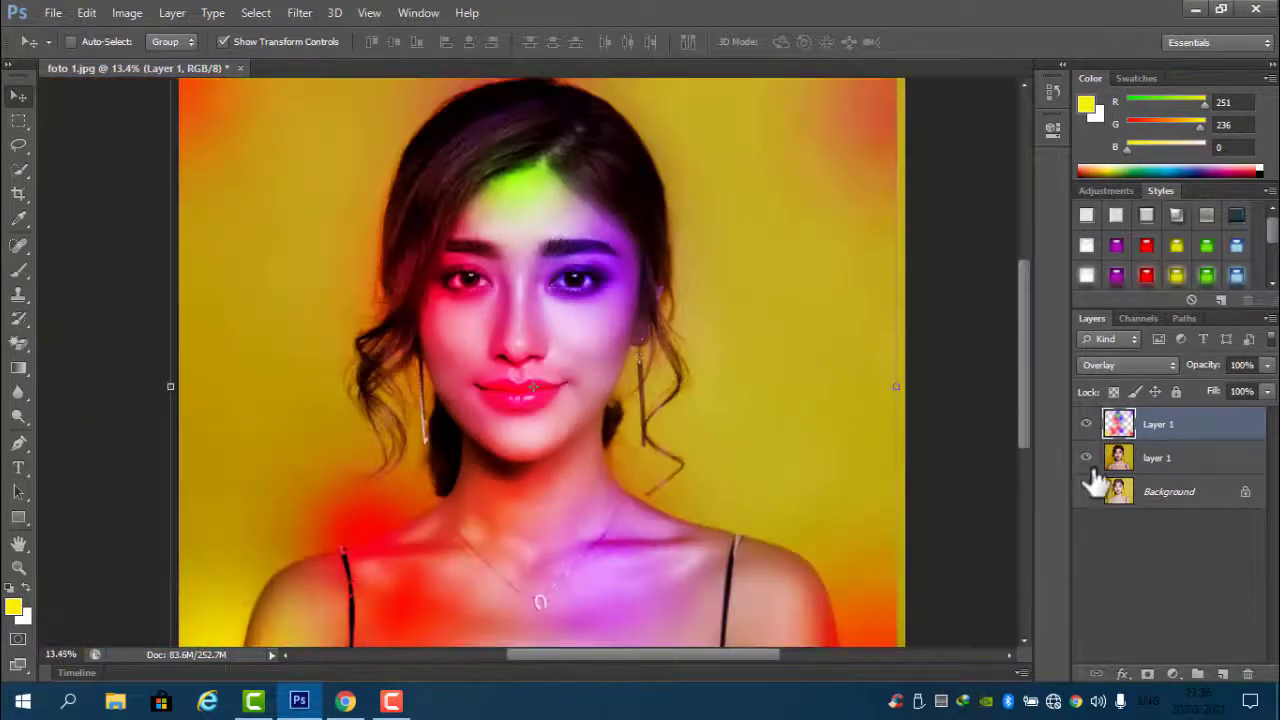
left_click(1087, 424, "alt")
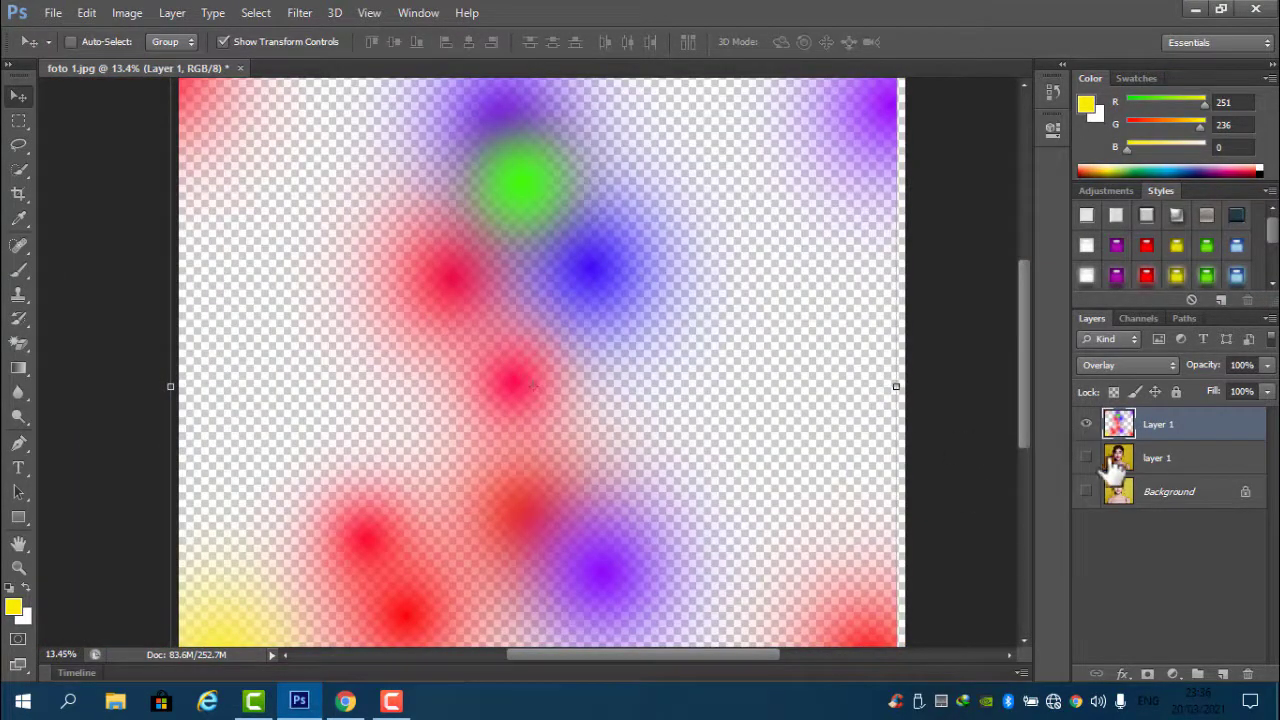
left_click(1086, 491)
- Examine the colour effect on the face, hair and shoulders over the original Background
scroll(513, 331, "up", 3)
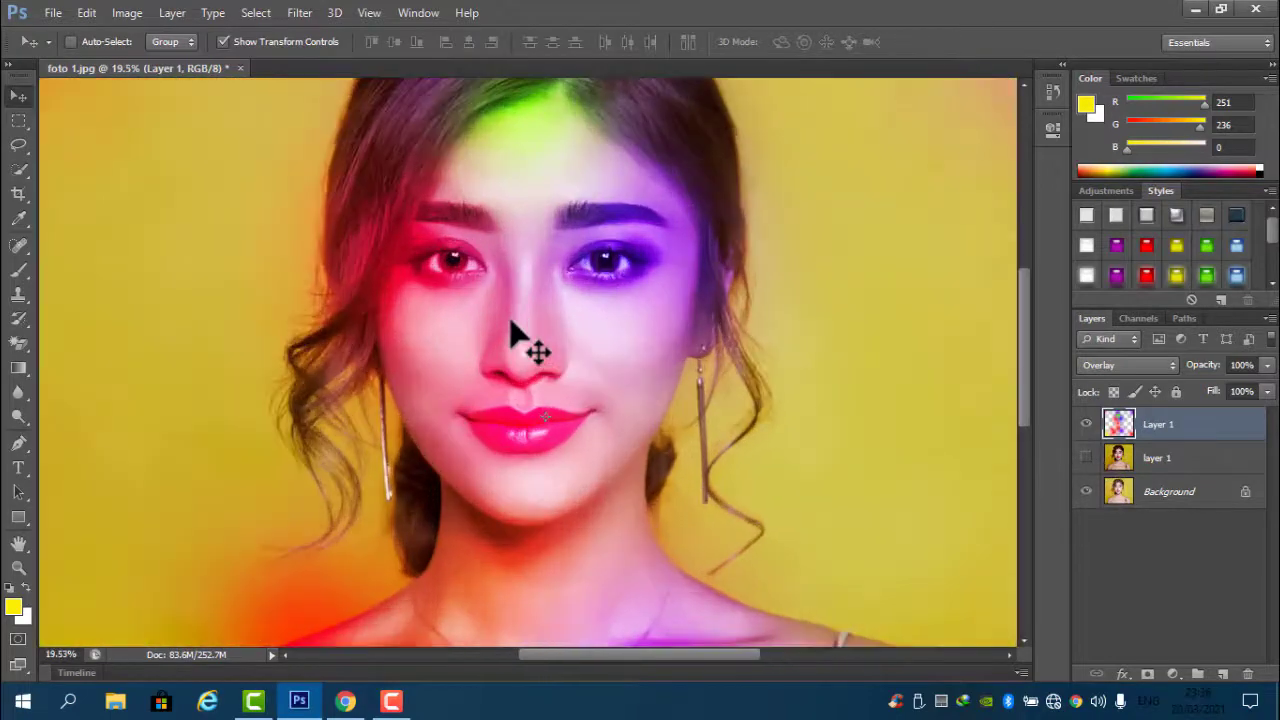
scroll(700, 266, "up", 3)
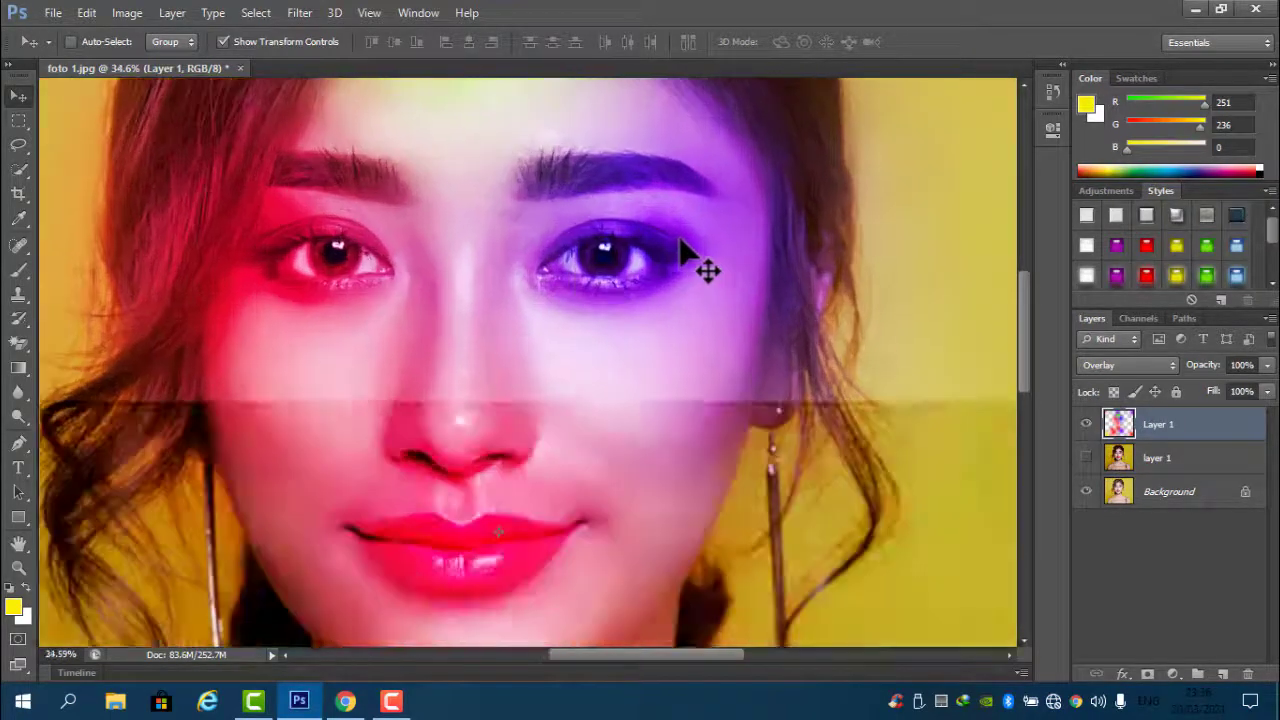
scroll(214, 280, "down", 3)
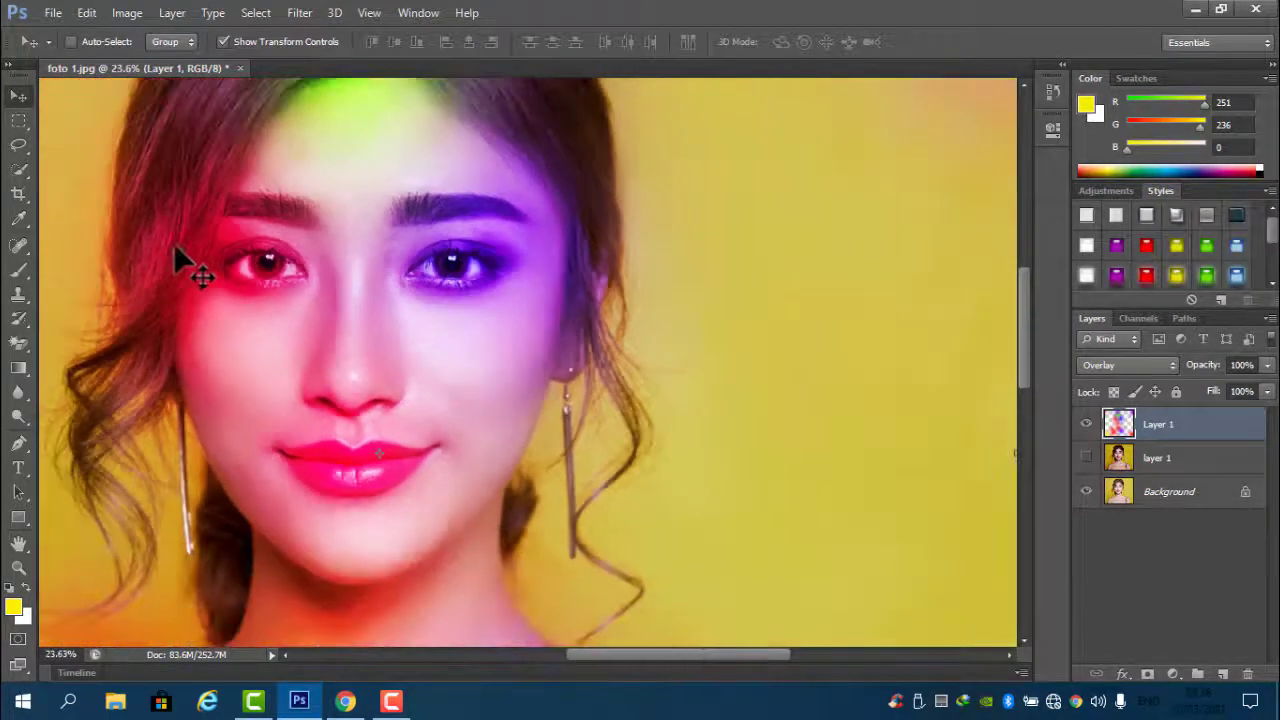
left_click_drag(629, 652, 568, 656)
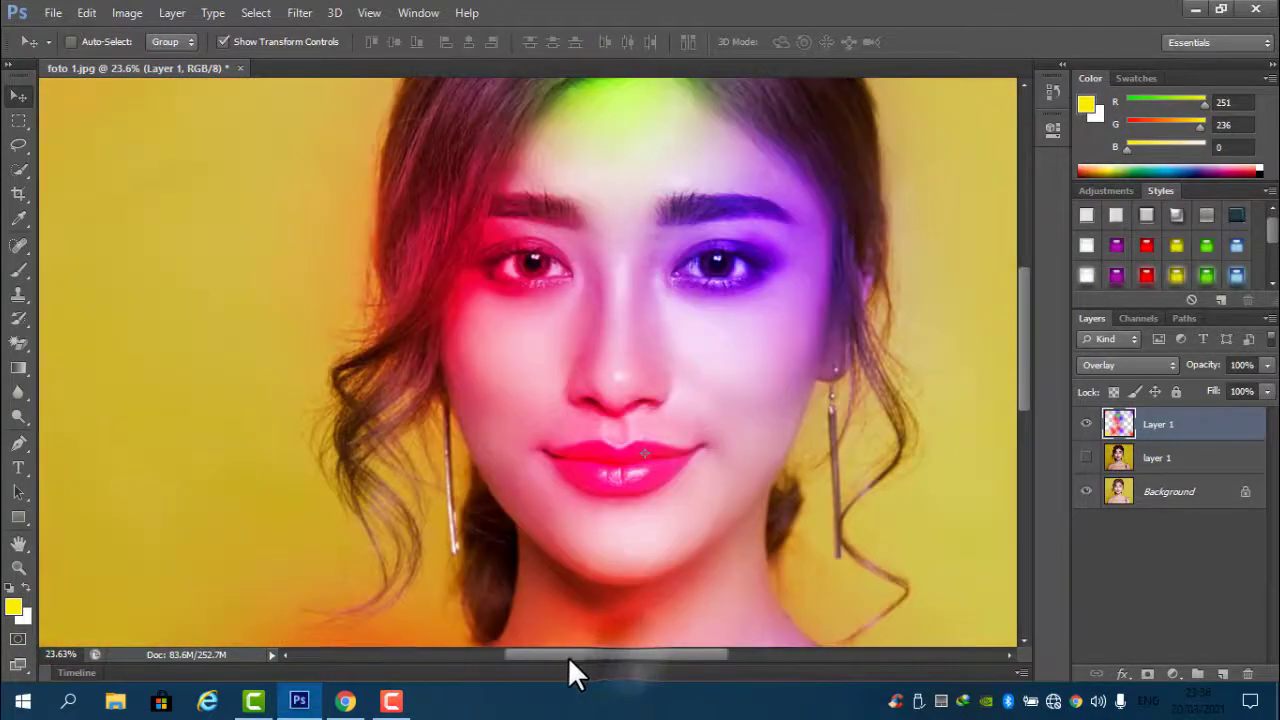
left_click_drag(658, 657, 678, 658)
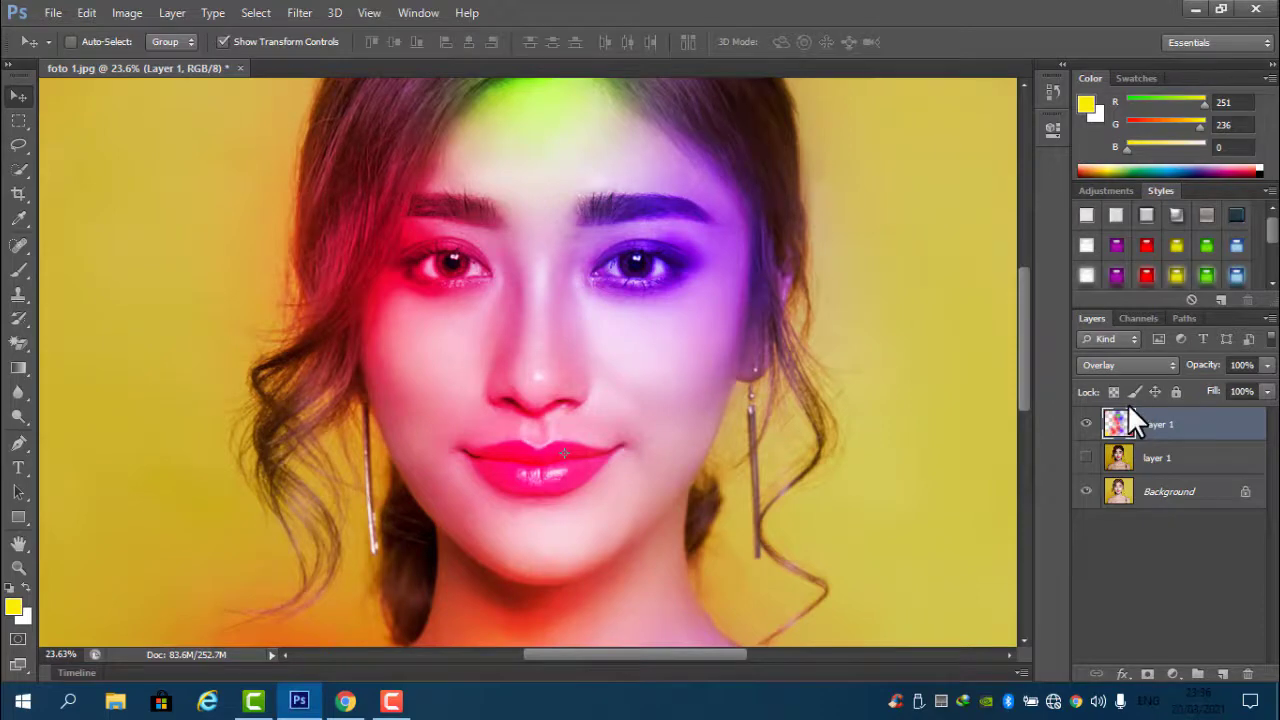
scroll(500, 378, "down", 2)
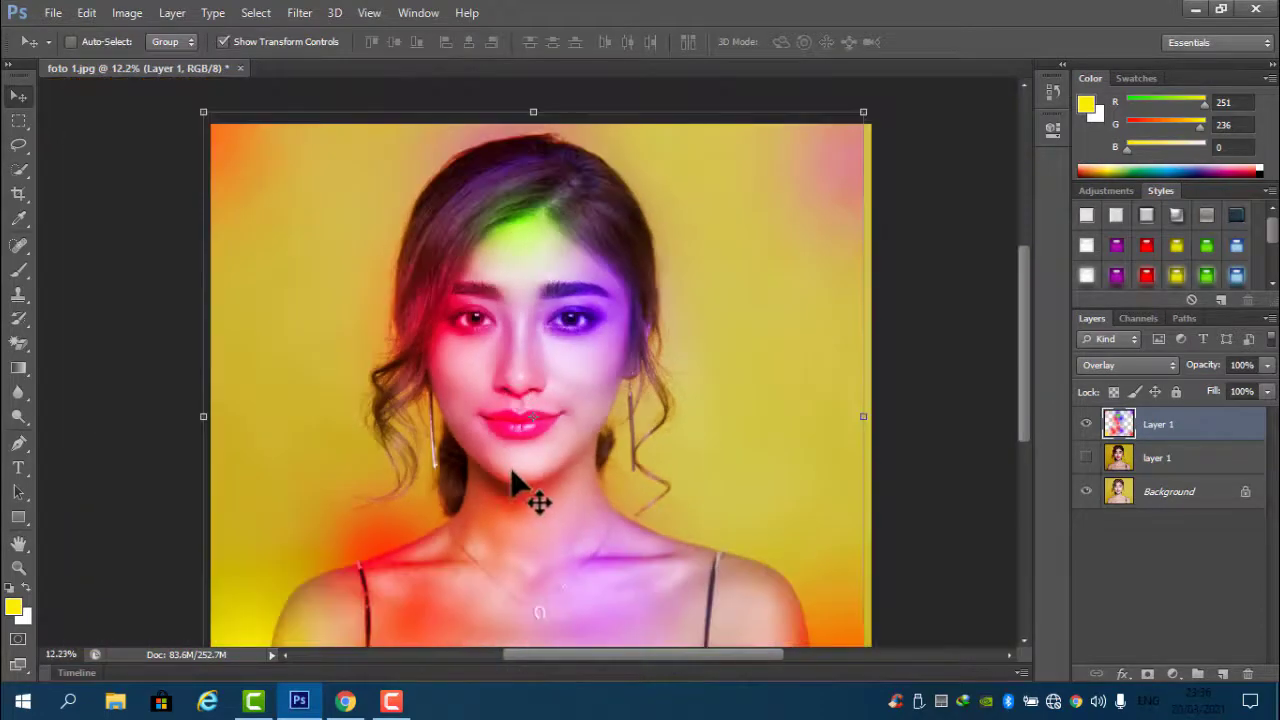
scroll(512, 478, "up", 2)
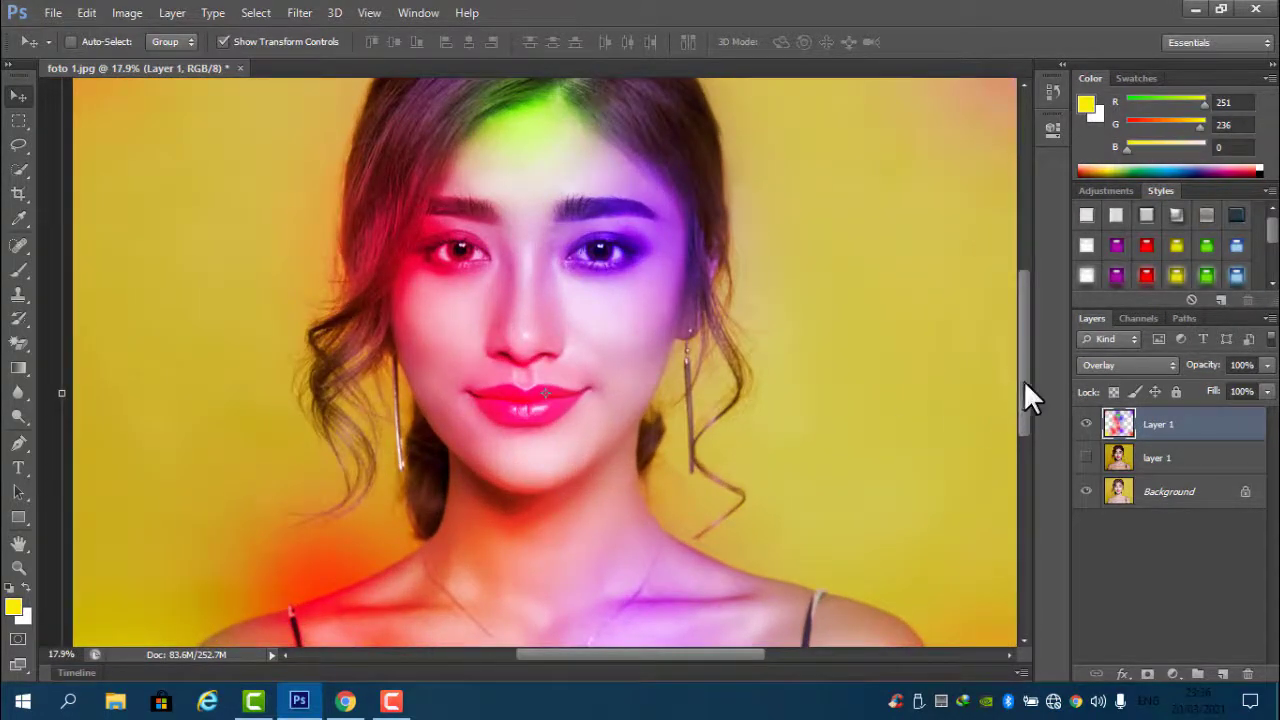
left_click_drag(1025, 380, 1027, 354)
scroll(700, 355, "down", 1)
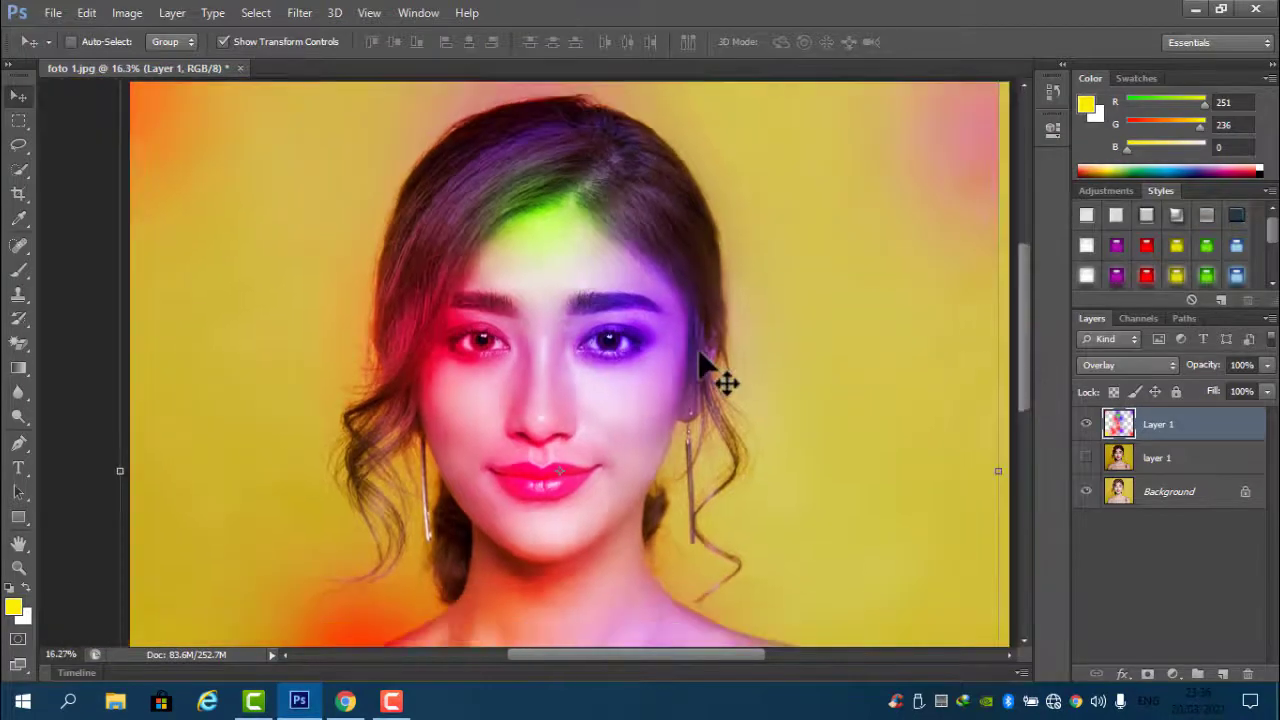
- Merge the visible colour-spot layer into the Background, and show the darkened duplicate layer 1 again
left_click(1199, 457)
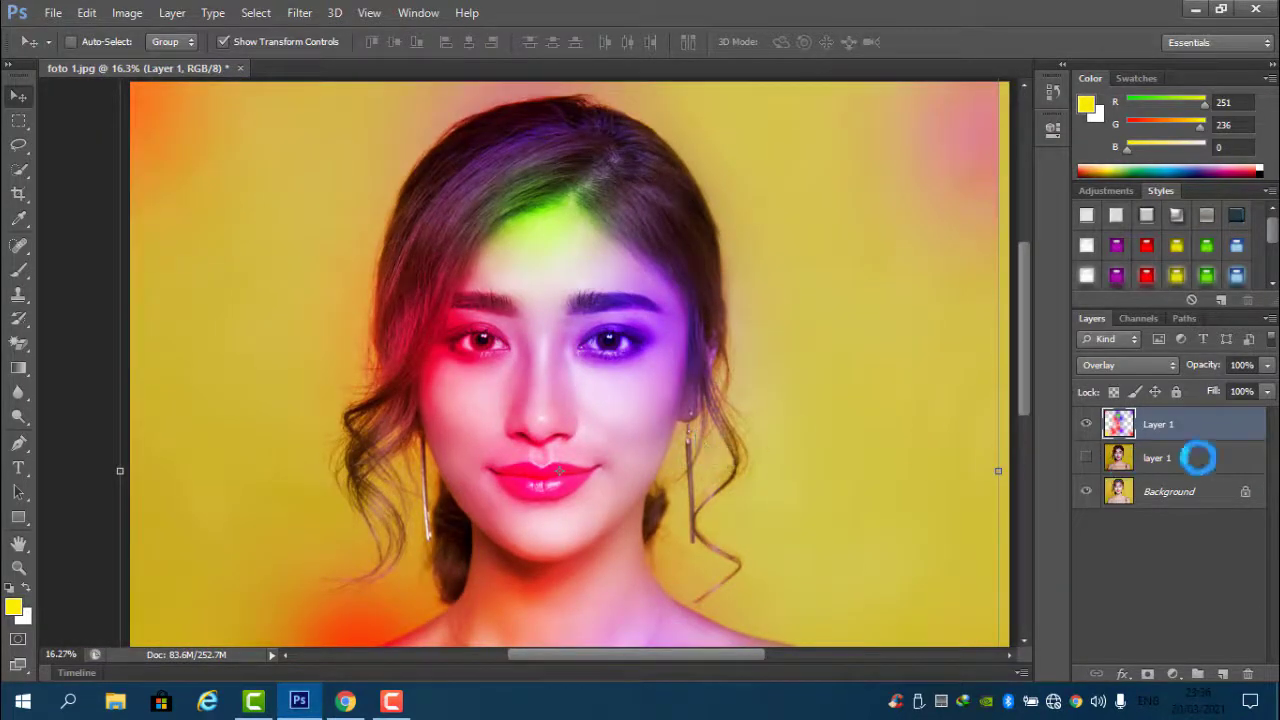
key("ctrl+shift+e")
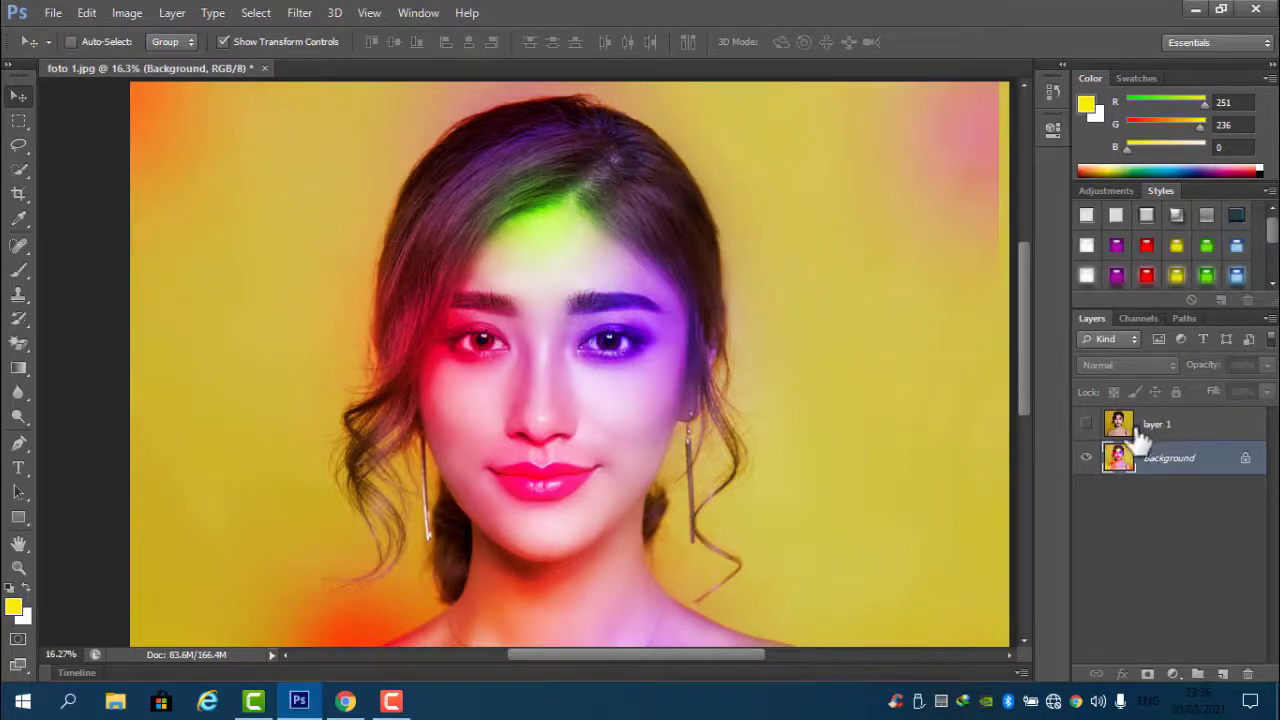
left_click(1086, 425)
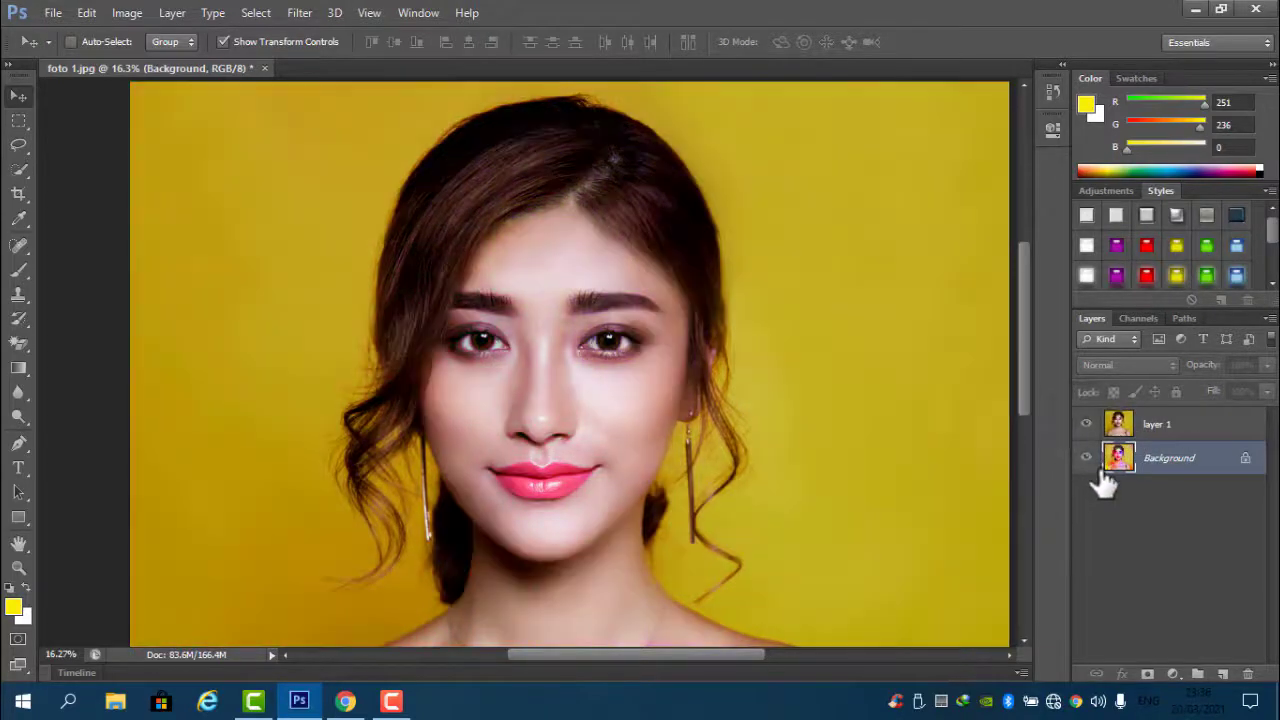
- Try to merge the darkened duplicate layer 1 and the Background into a single layer
key("ctrl+shift+e")
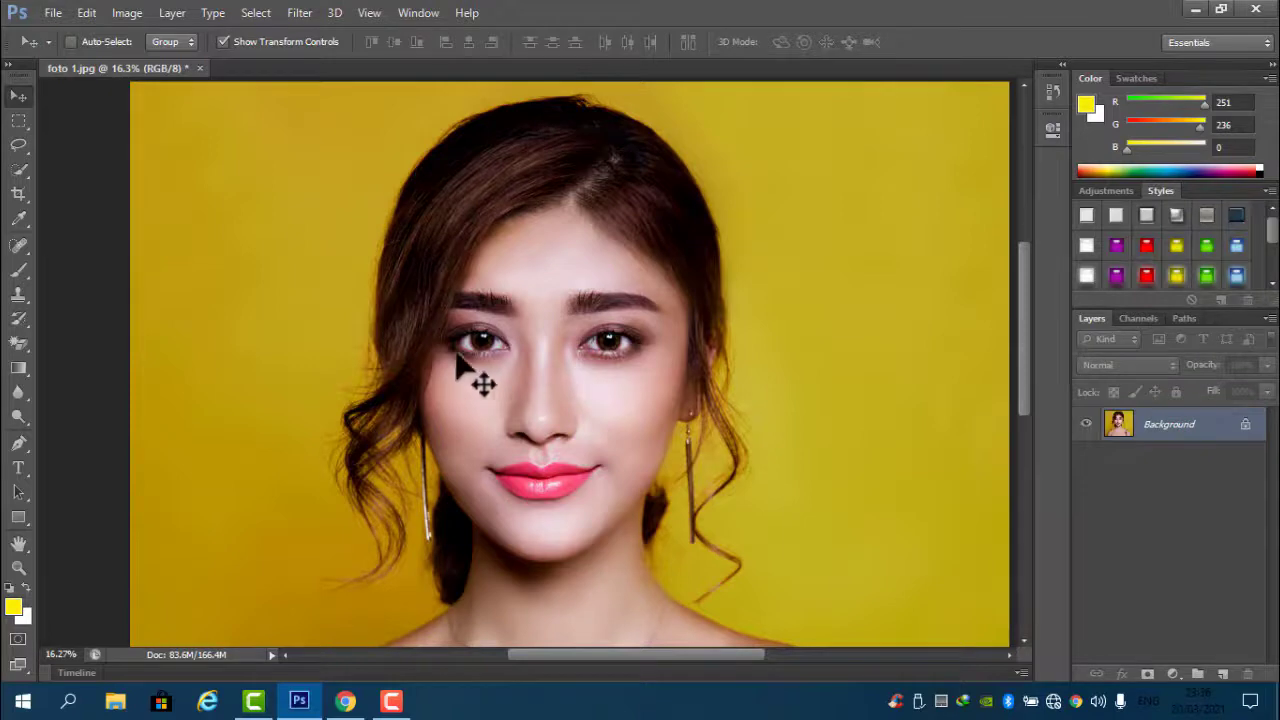
scroll(502, 410, "down", 2)
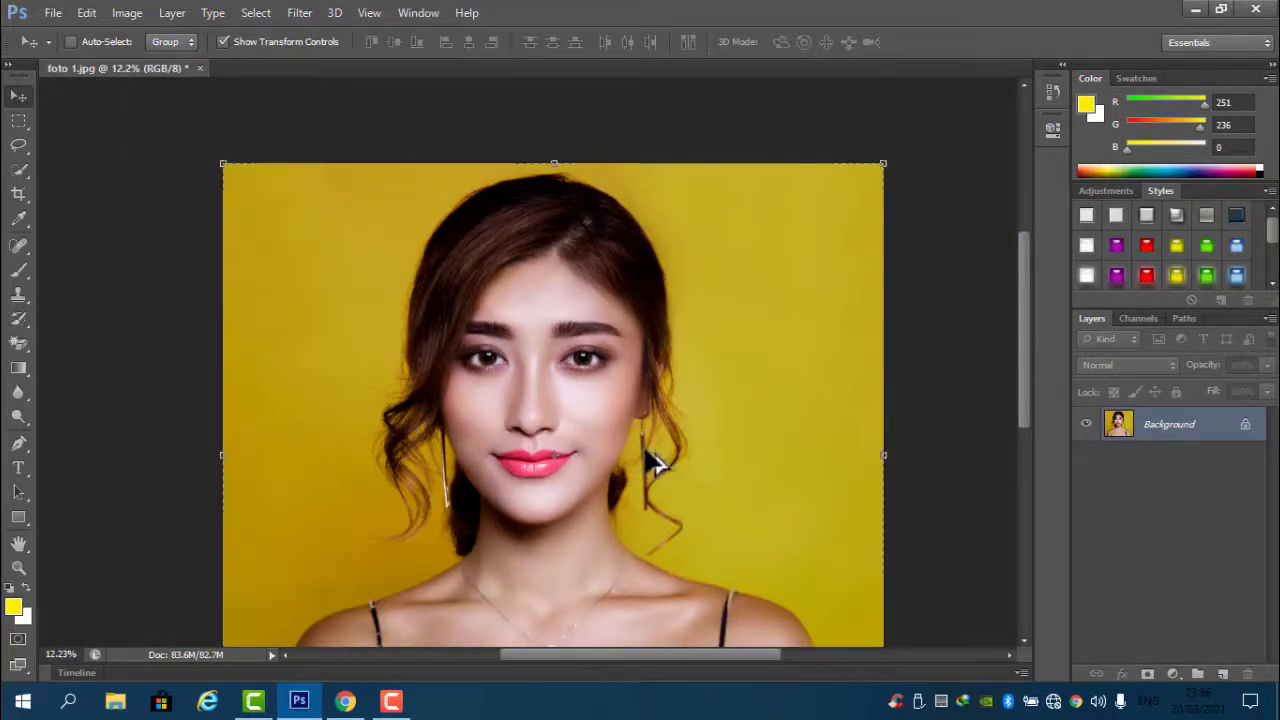
- Undo the layer merges back to the separate Overlay colour-spot layer, and merge that layer down into the darkened duplicate layer 1
key("ctrl+alt+z")
key("ctrl+alt+z")
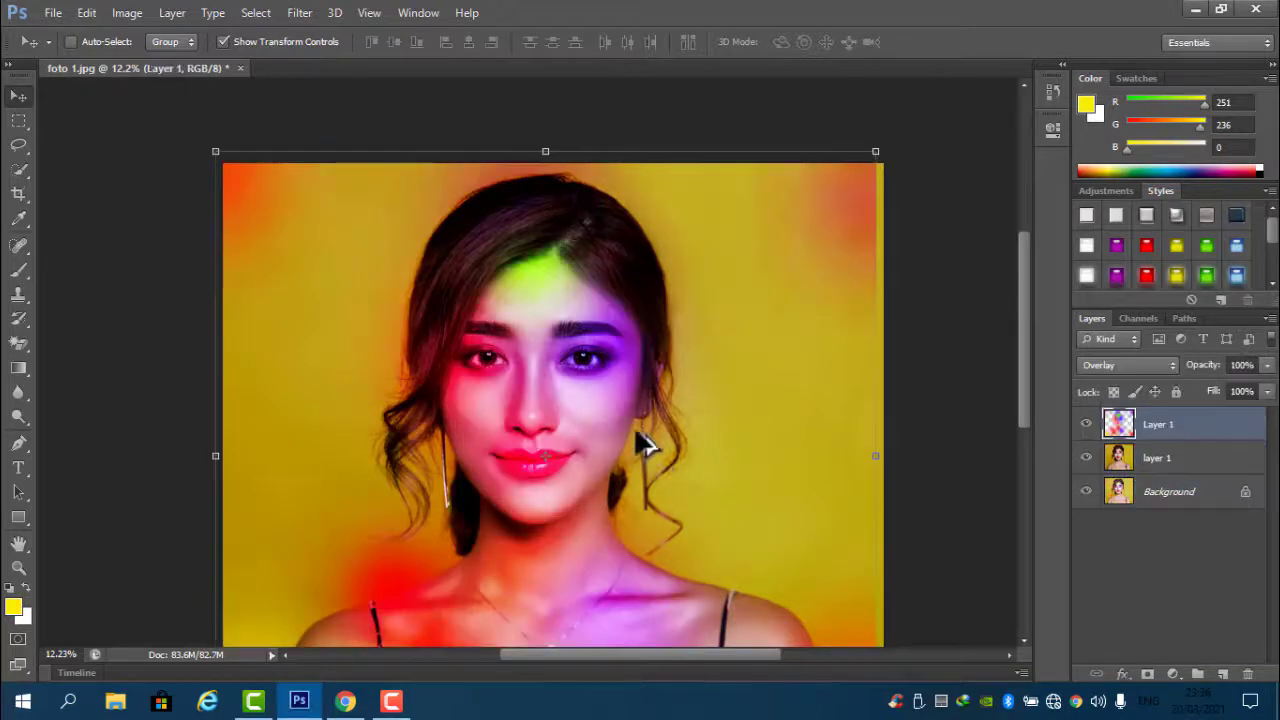
scroll(1030, 365, "down", 3)
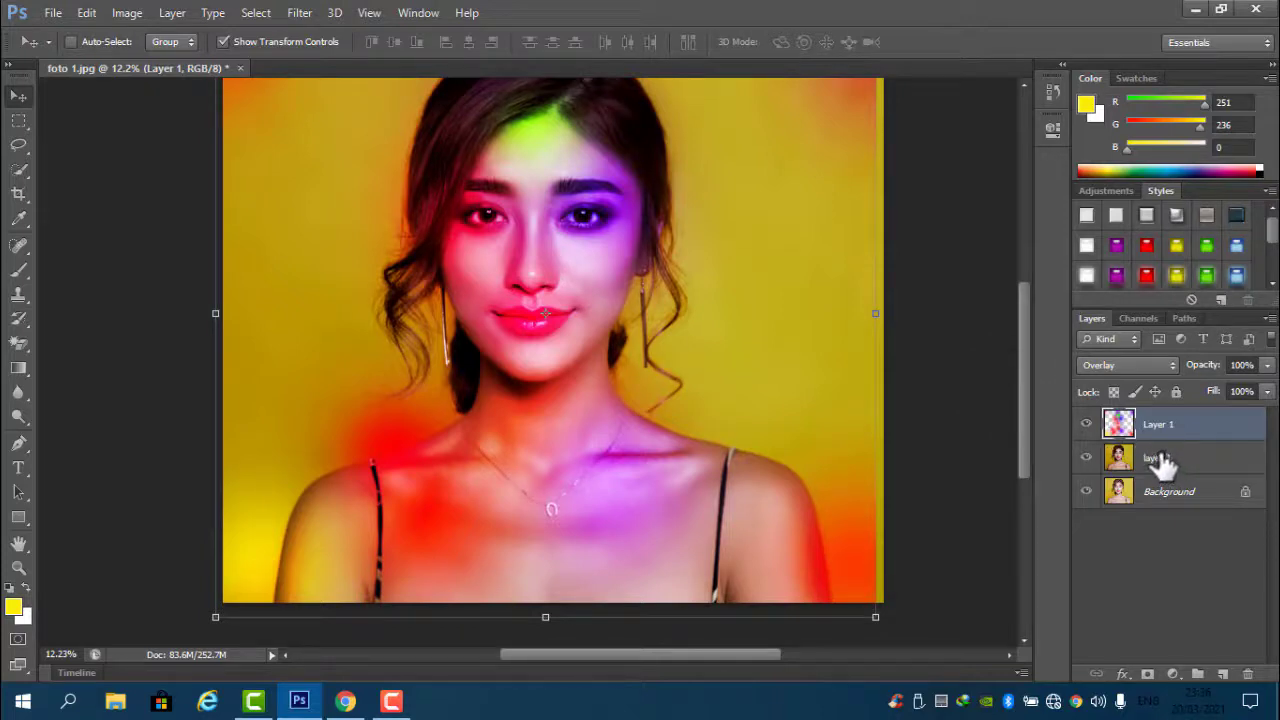
key("ctrl+e")
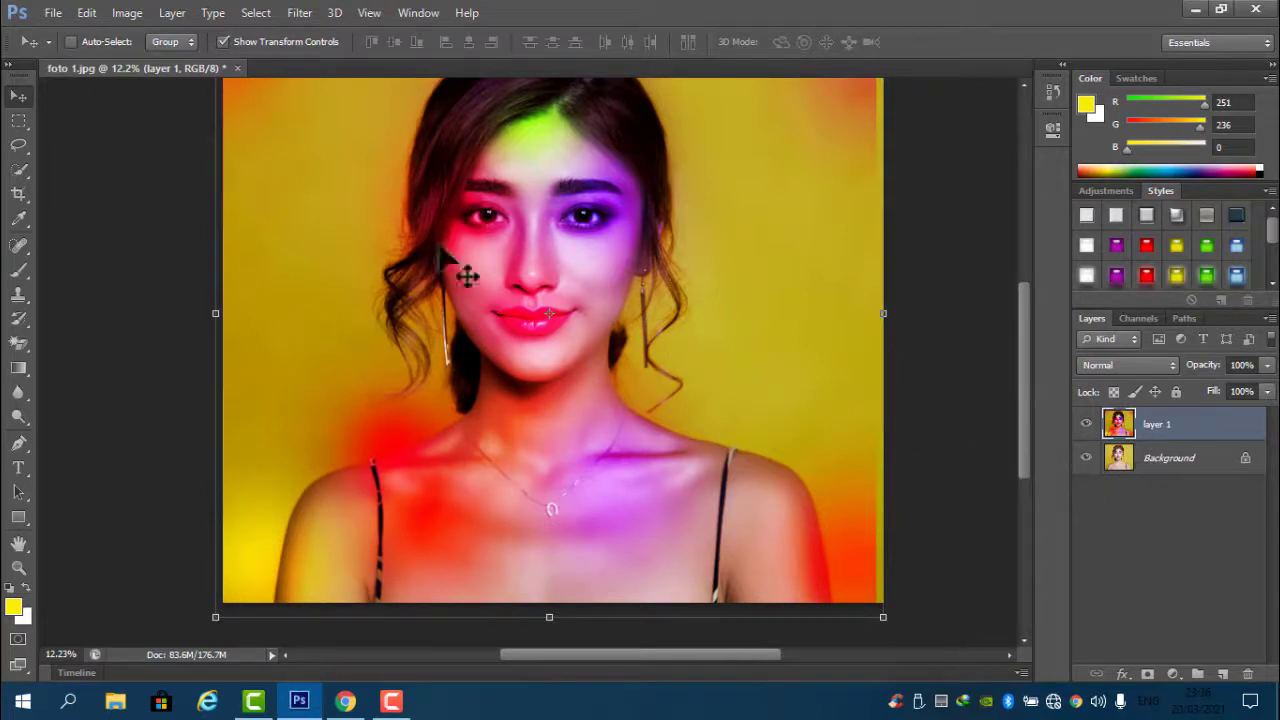
- Hide the transform controls around the portrait and examine the merged colour effect on the face, hair and shoulders
scroll(590, 212, "down", 1)
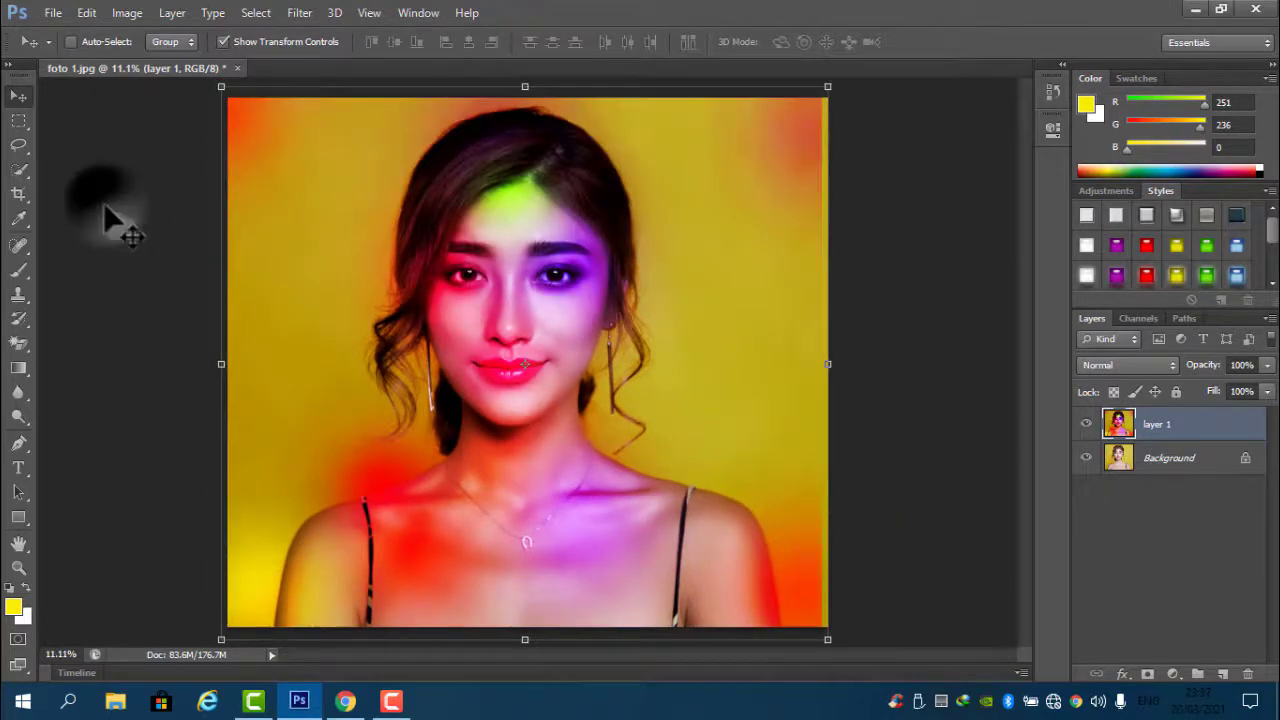
left_click(225, 41)
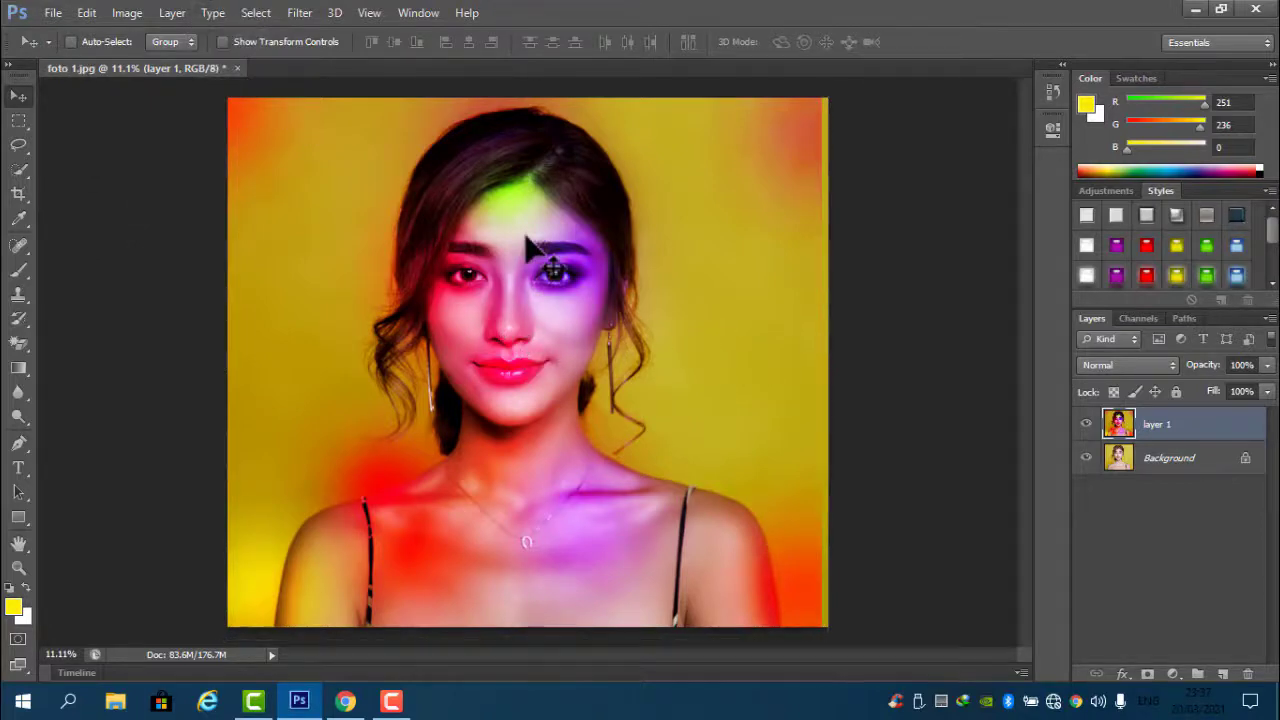
scroll(528, 240, "up", 6)
scroll(530, 275, "up", 1)
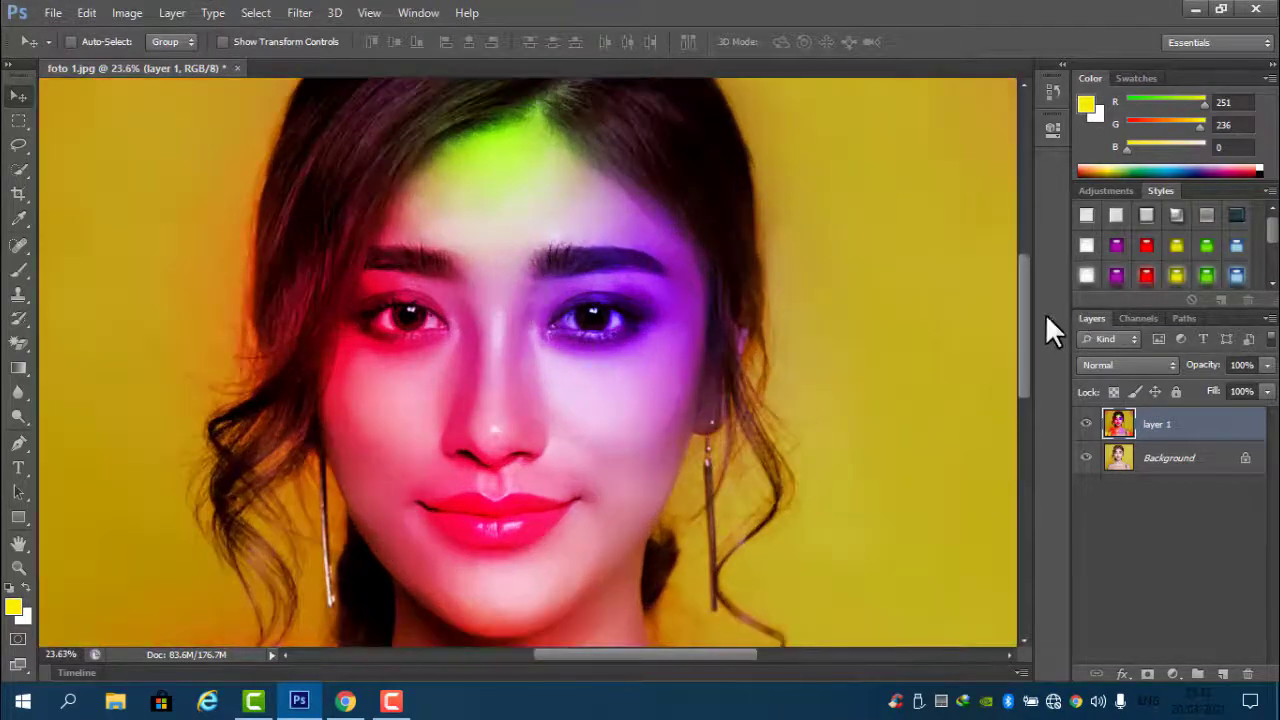
scroll(1031, 379, "down", 5)
scroll(1038, 305, "up", 5)
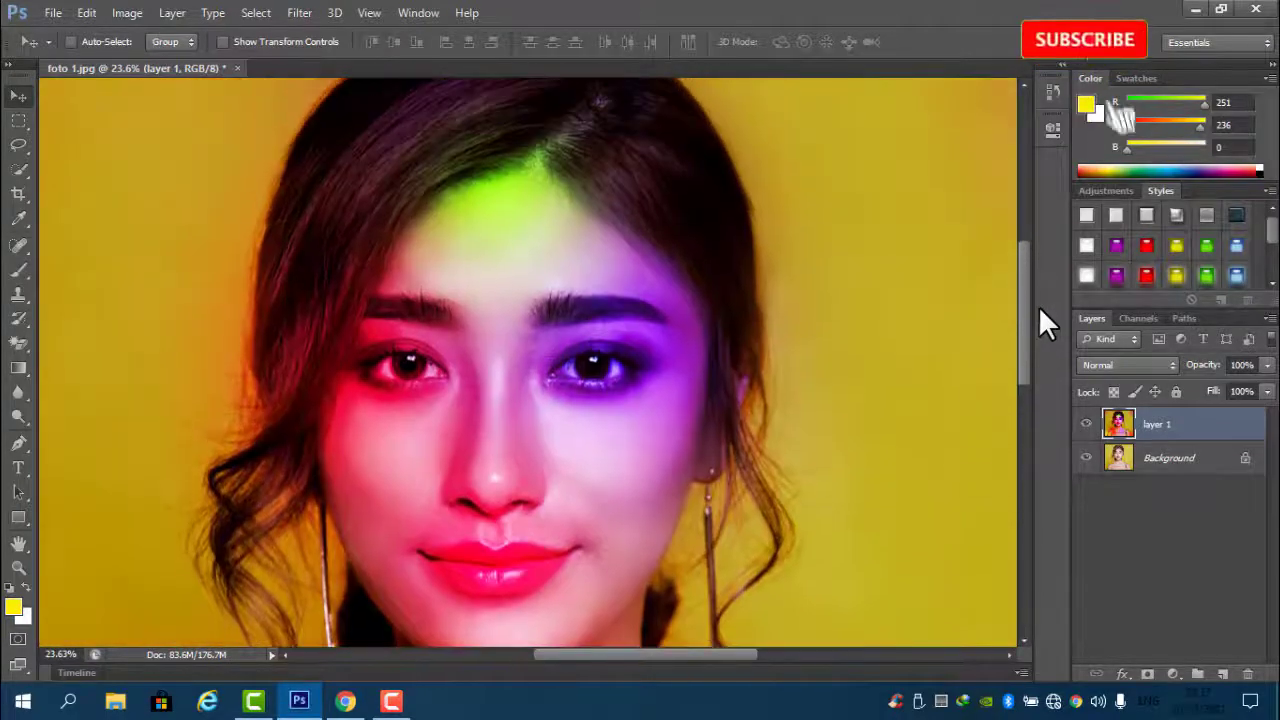
scroll(586, 386, "down", 4)
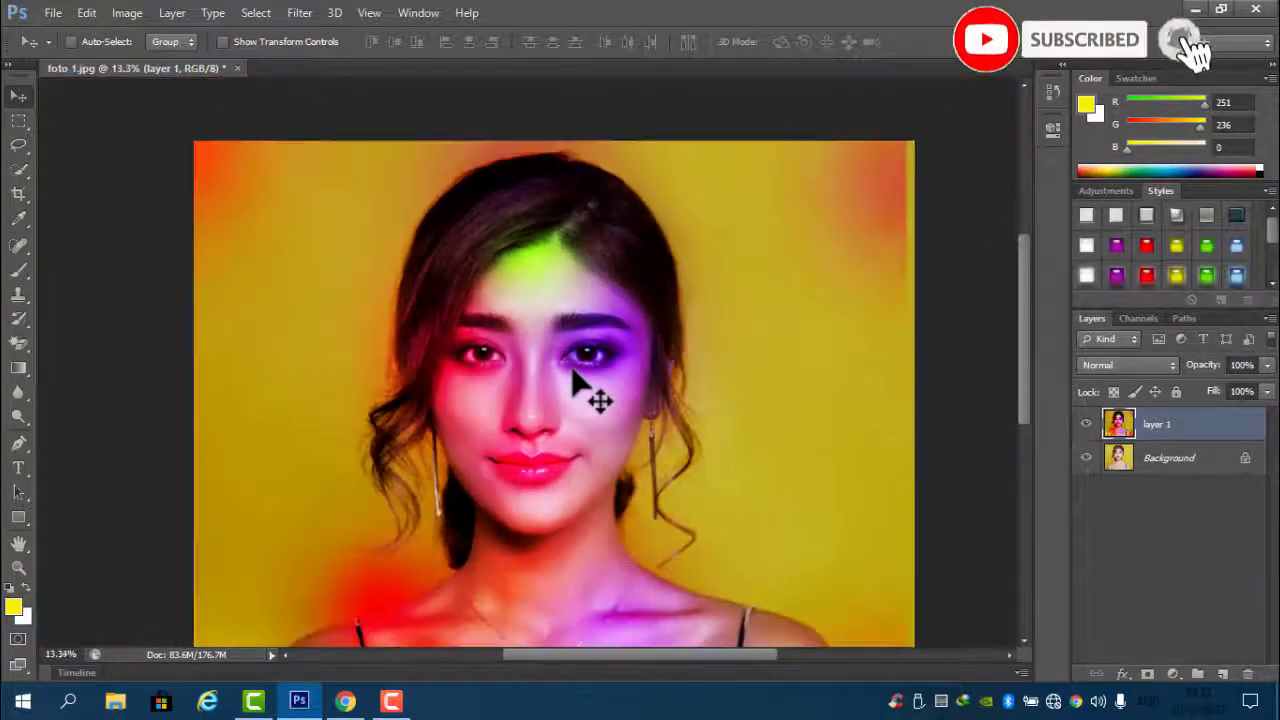
scroll(1030, 350, "down", 2)
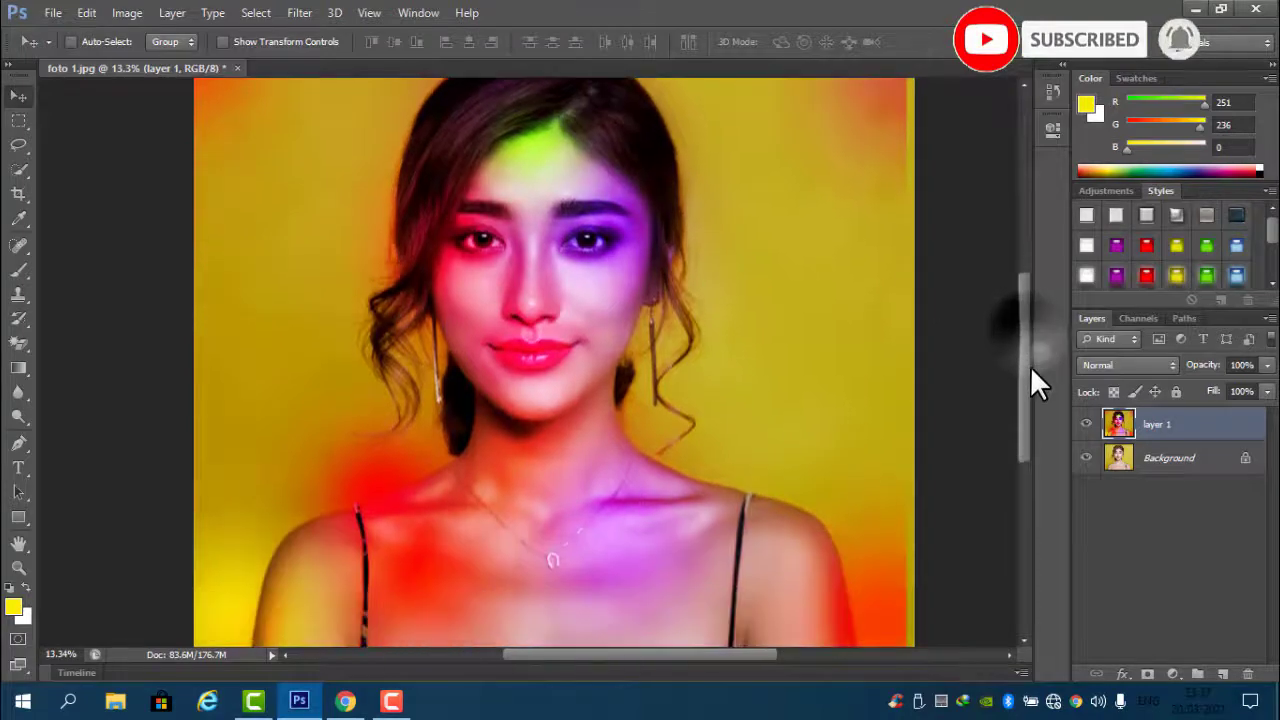
scroll(1026, 355, "up", 1)
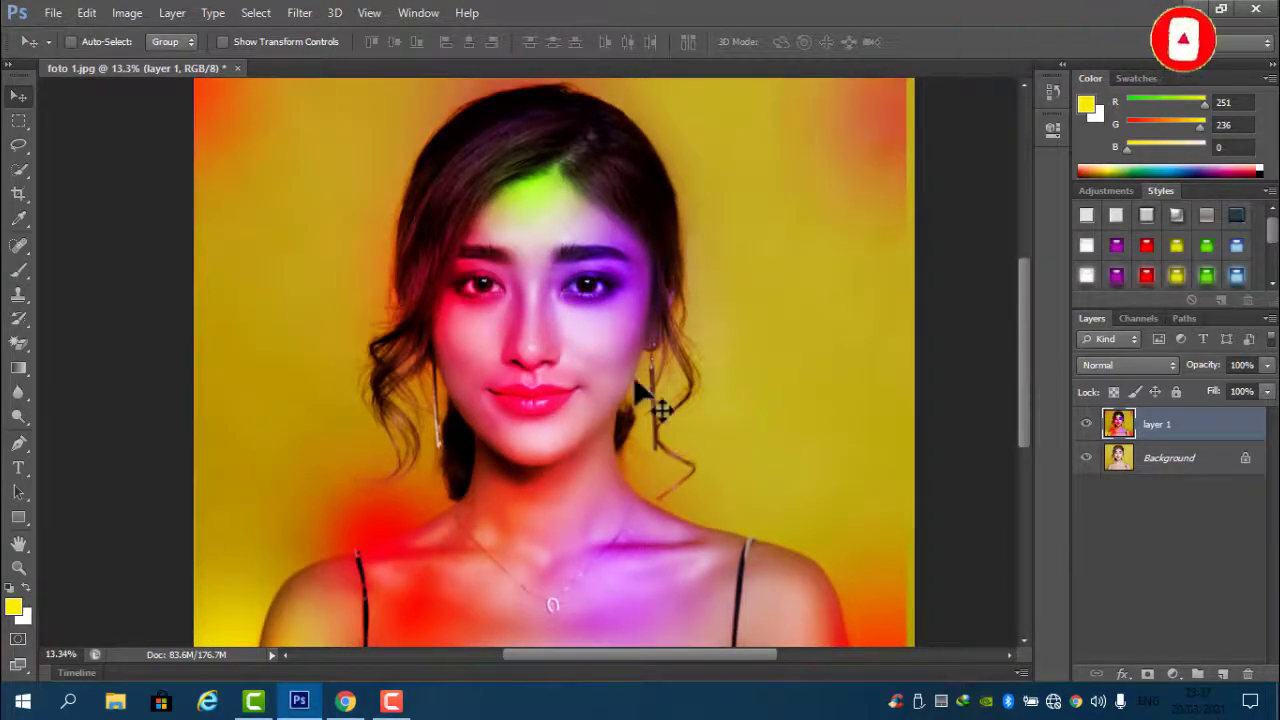